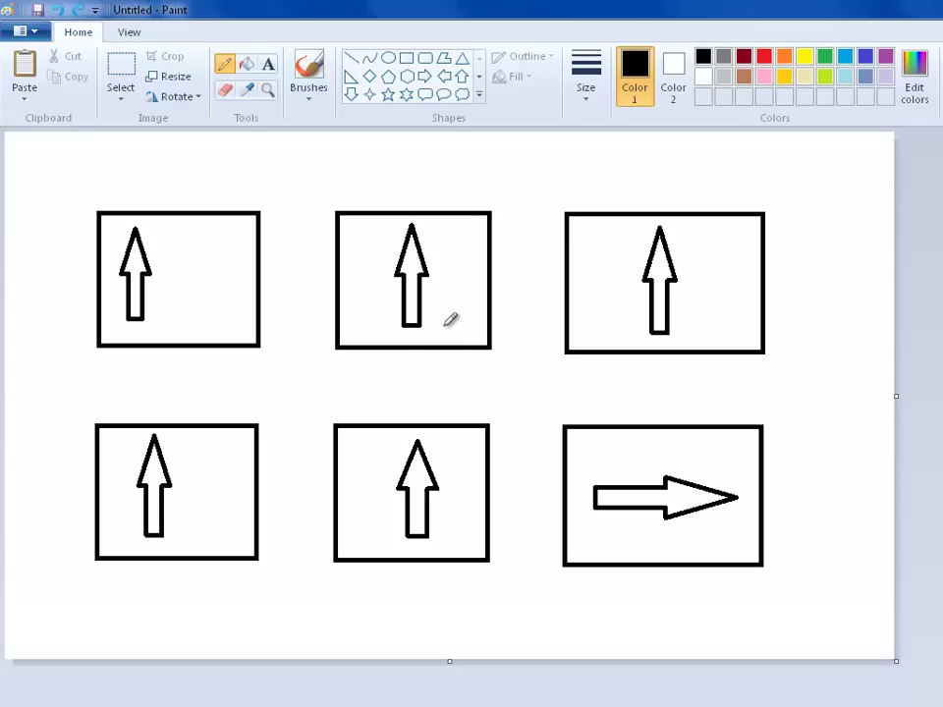
Step: Draw a small oval beside the arrow in the upper middle square and sketch a stack of small cells above that square
{"action": "left_click_drag", "start_coordinate": [438, 326], "coordinate": [439, 328]}
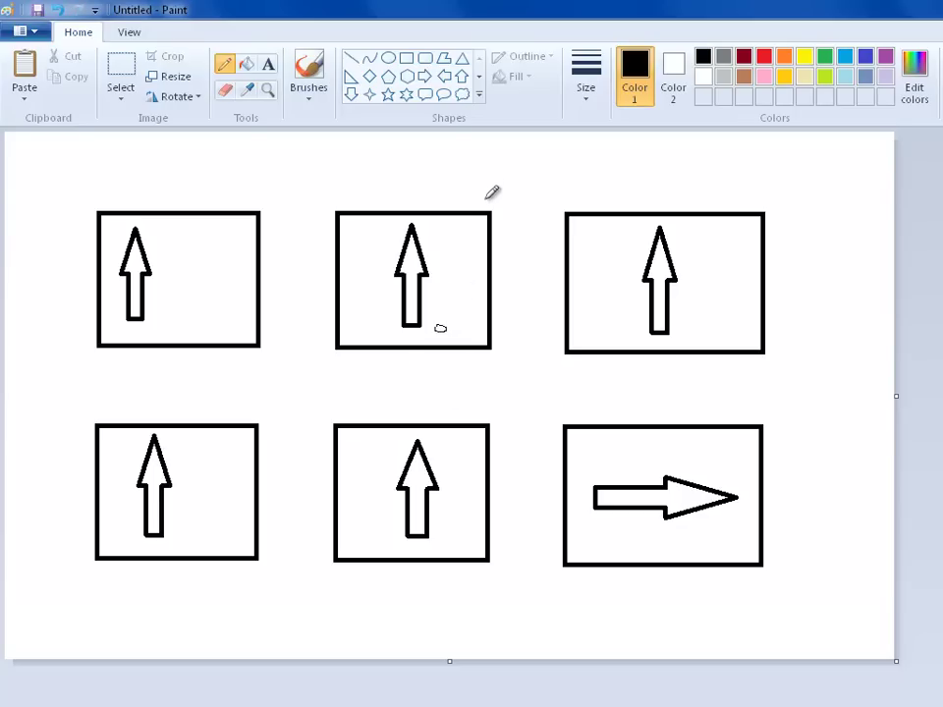
{"action": "mouse_move", "coordinate": [429, 175]}
{"action": "left_mouse_down"}
{"action": "mouse_move", "coordinate": [463, 186]}
{"action": "mouse_move", "coordinate": [429, 171]}
{"action": "mouse_move", "coordinate": [451, 162]}
{"action": "mouse_move", "coordinate": [432, 142]}
{"action": "mouse_move", "coordinate": [459, 144]}
{"action": "mouse_move", "coordinate": [447, 139]}
{"action": "left_mouse_up"}
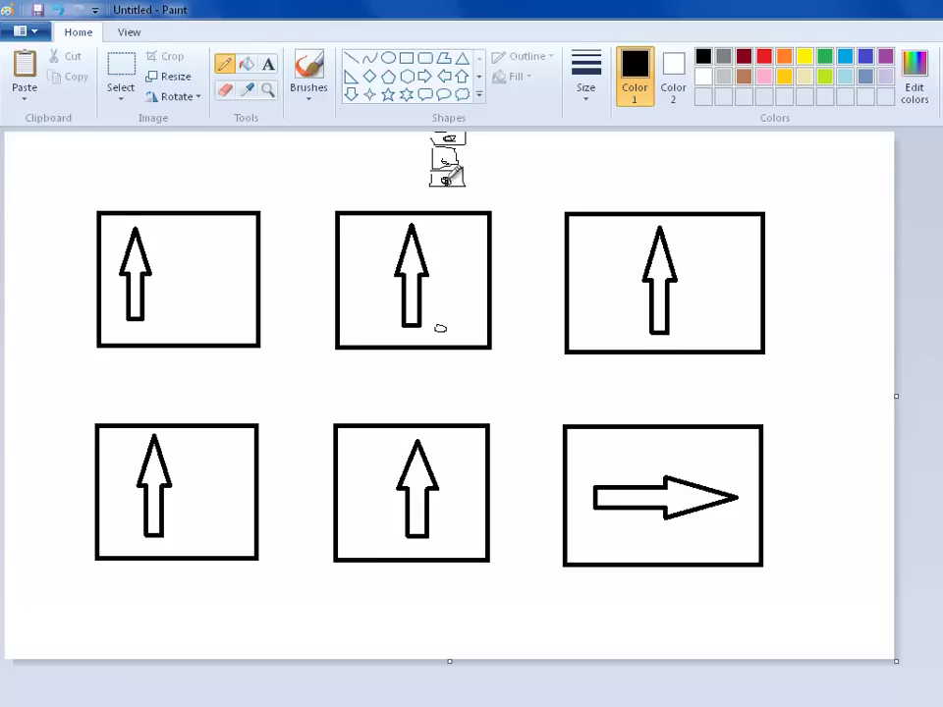
{"action": "left_click_drag", "start_coordinate": [448, 183], "coordinate": [447, 182]}
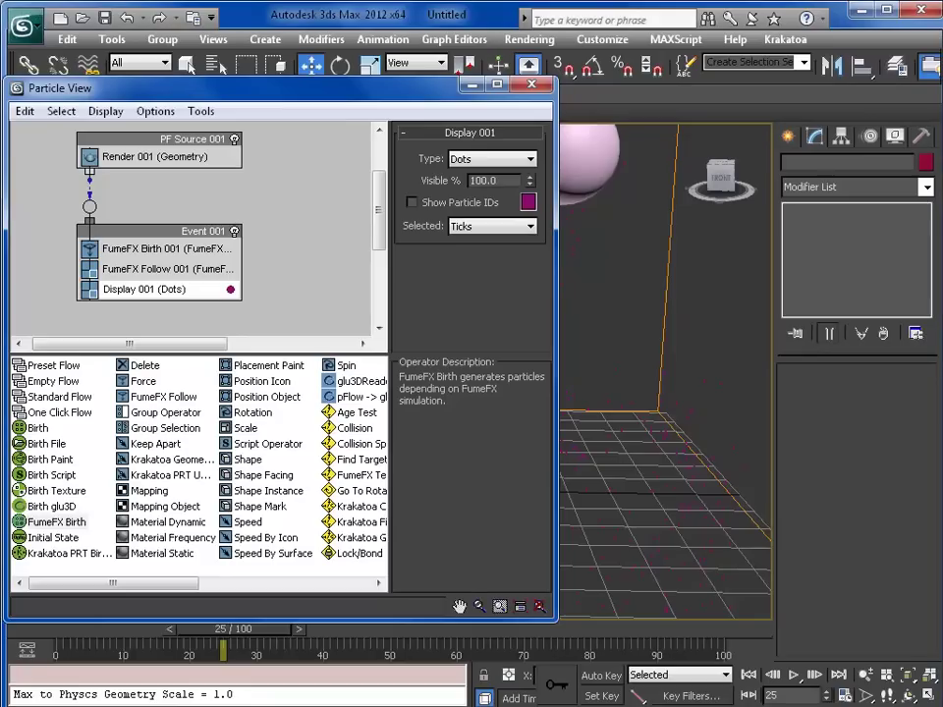
Step: Switch to 3ds Max, select the FumeFX Follow 001 operator in Particle View, and examine its position and velocity settings
{"action": "left_click", "coordinate": [134, 269]}
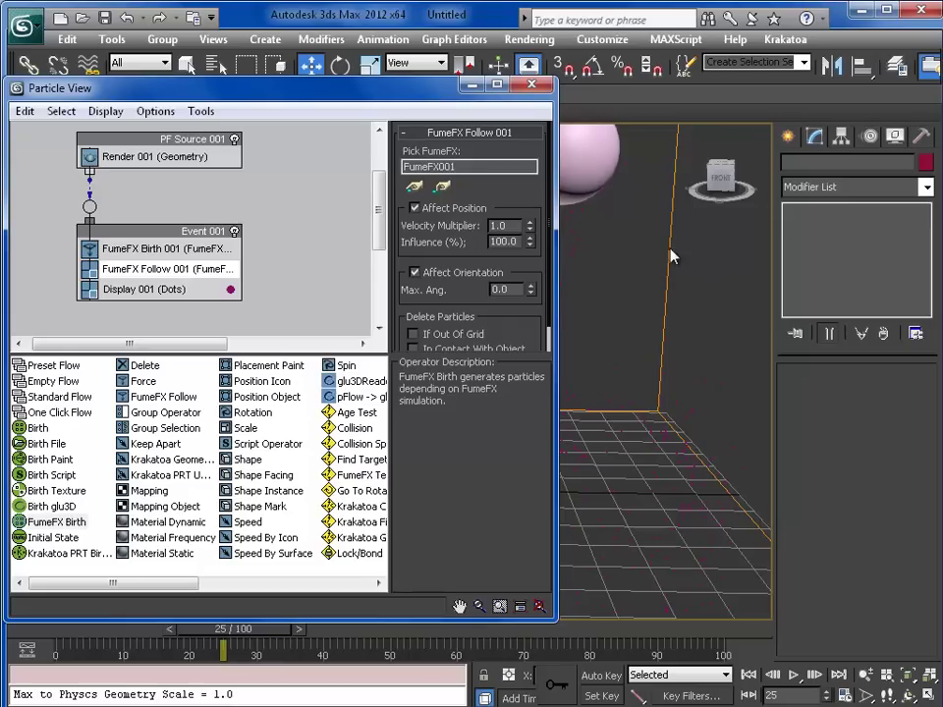
{"action": "left_click", "coordinate": [472, 86]}
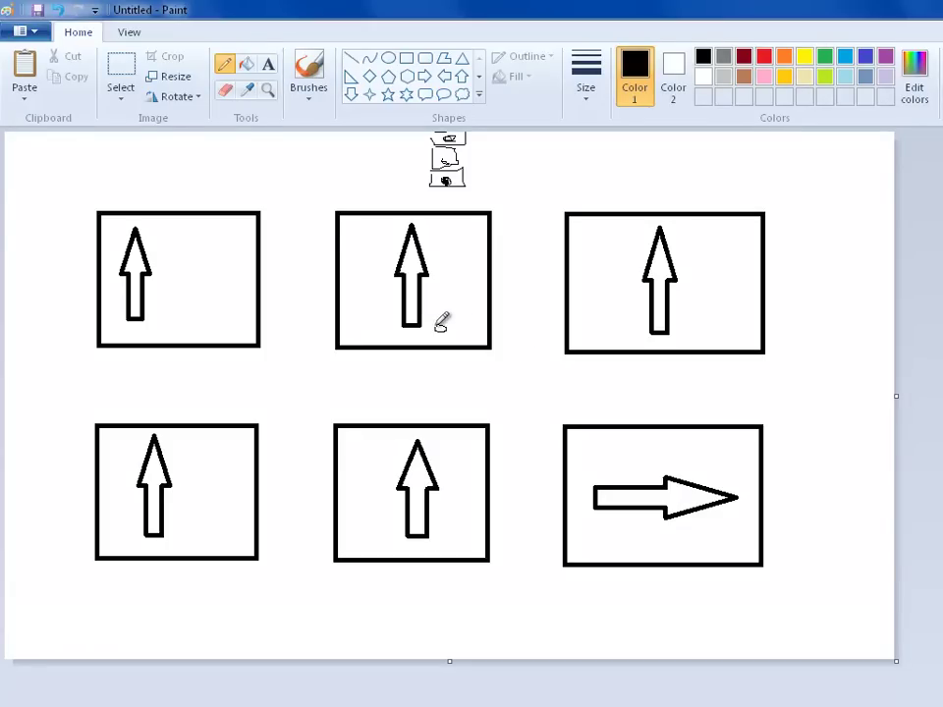
{"action": "left_click_drag", "start_coordinate": [442, 325], "coordinate": [439, 328]}
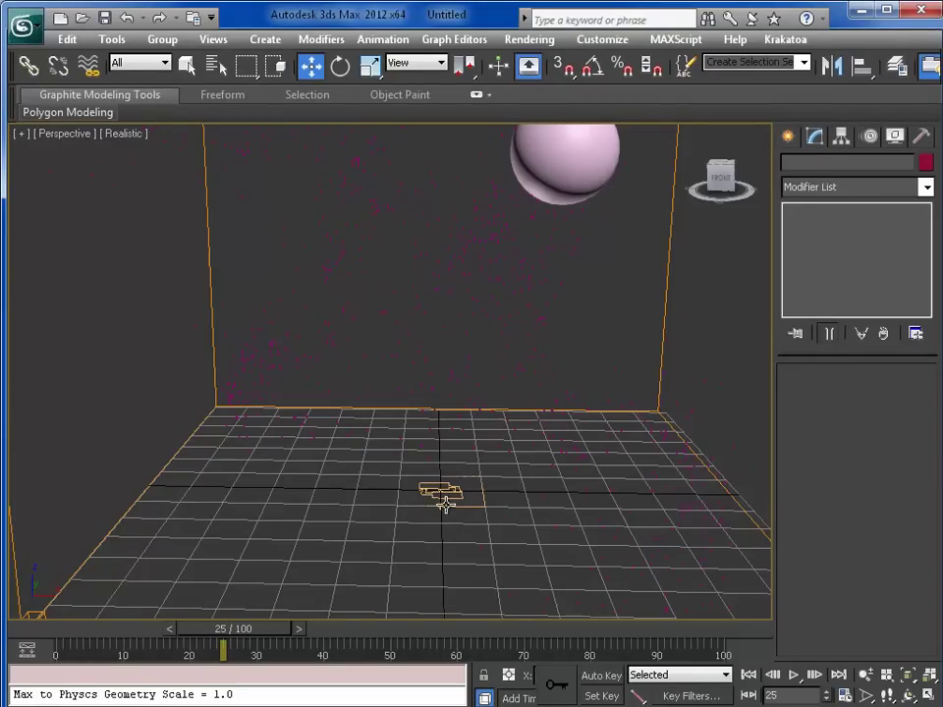
{"action": "key", "text": "6"}
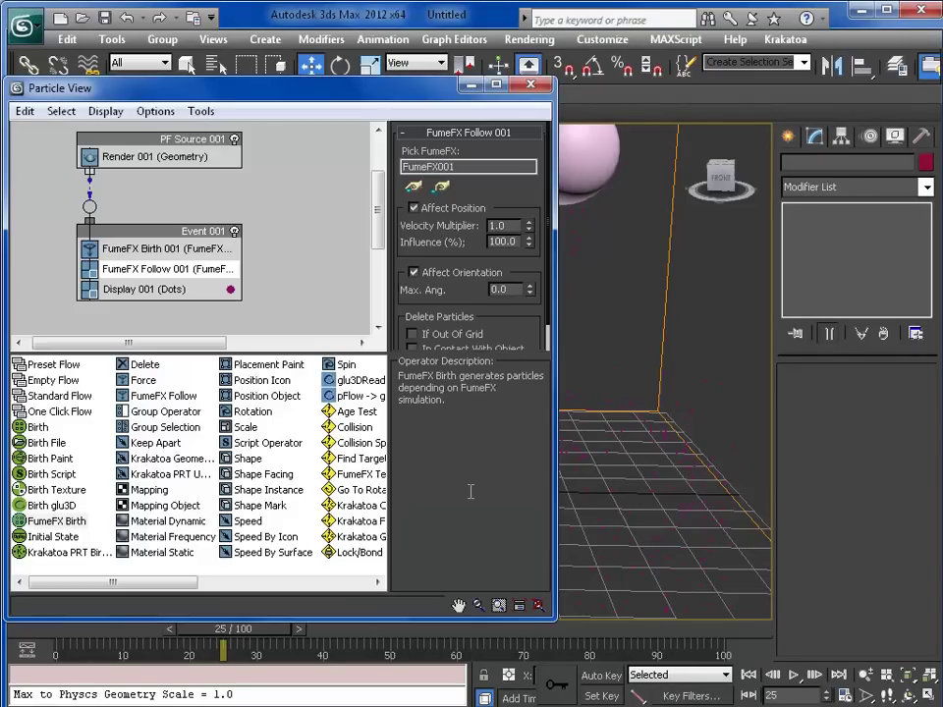
{"action": "left_click", "coordinate": [512, 225]}
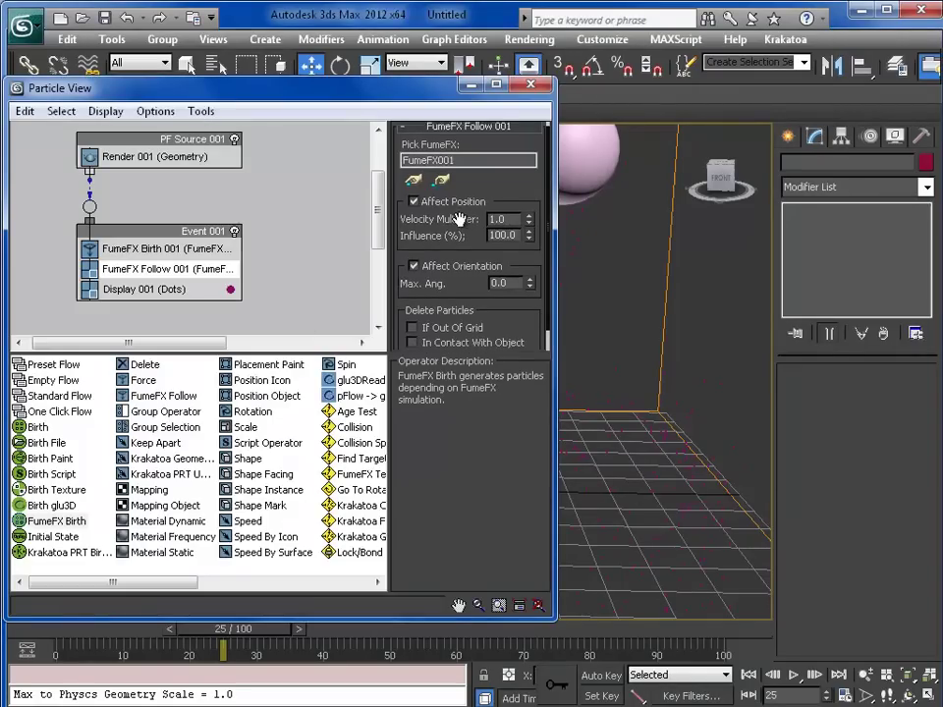
{"action": "left_click_drag", "start_coordinate": [459, 222], "coordinate": [451, 212]}
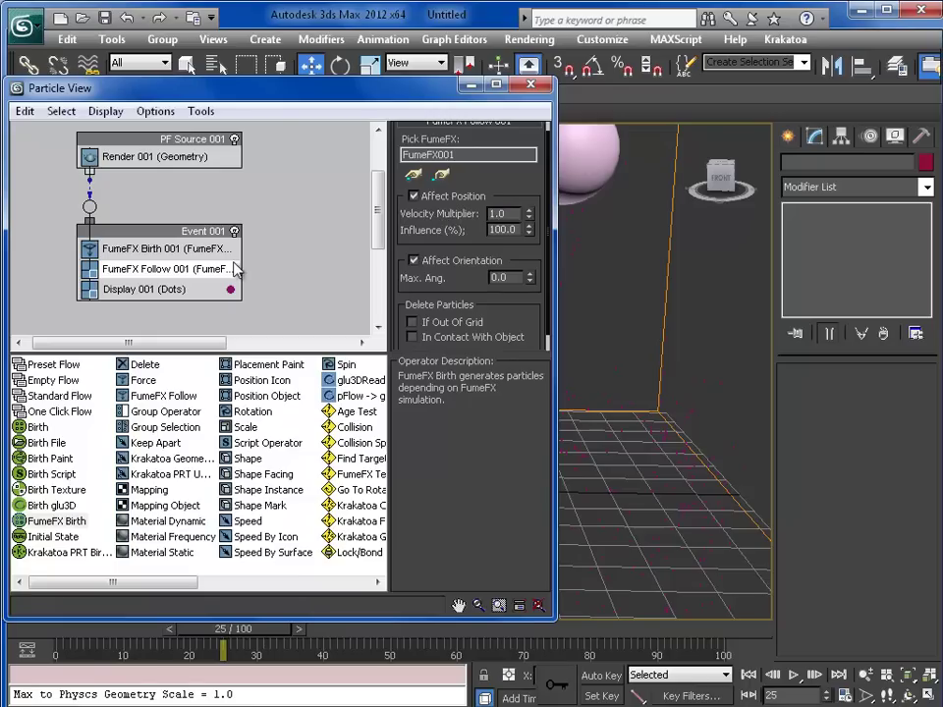
{"action": "left_click", "coordinate": [474, 217]}
{"action": "left_click_drag", "start_coordinate": [469, 222], "coordinate": [473, 257]}
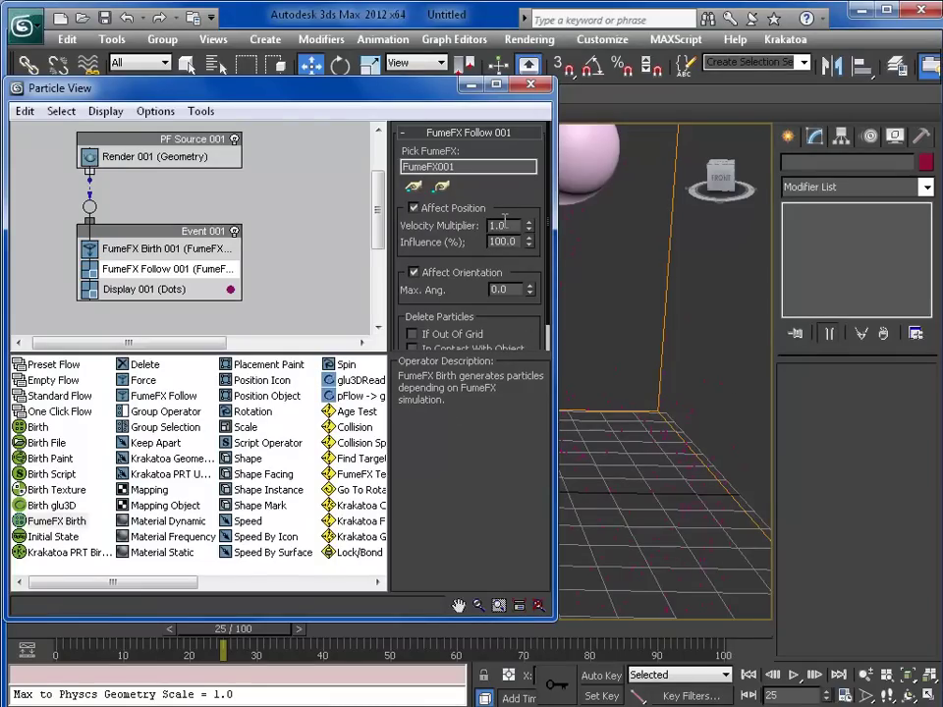
Step: Select the FumeFX001 grid, open its simulation settings, and copy the Time Scale animation
{"action": "right_click", "coordinate": [505, 224]}
{"action": "left_click", "coordinate": [518, 205]}
{"action": "left_click", "coordinate": [685, 281]}
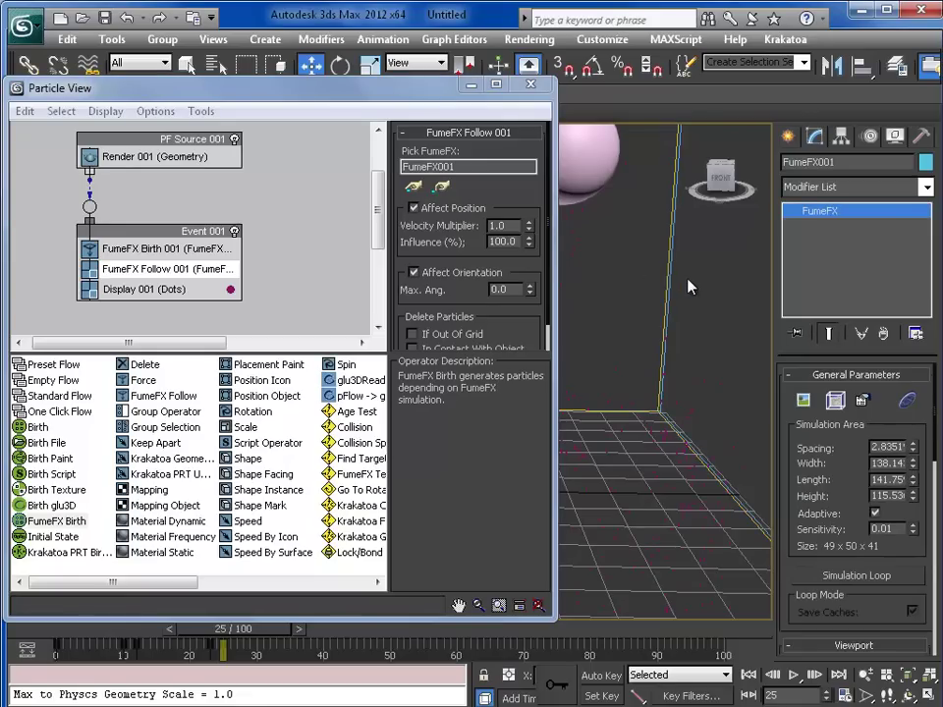
{"action": "left_click", "coordinate": [468, 228]}
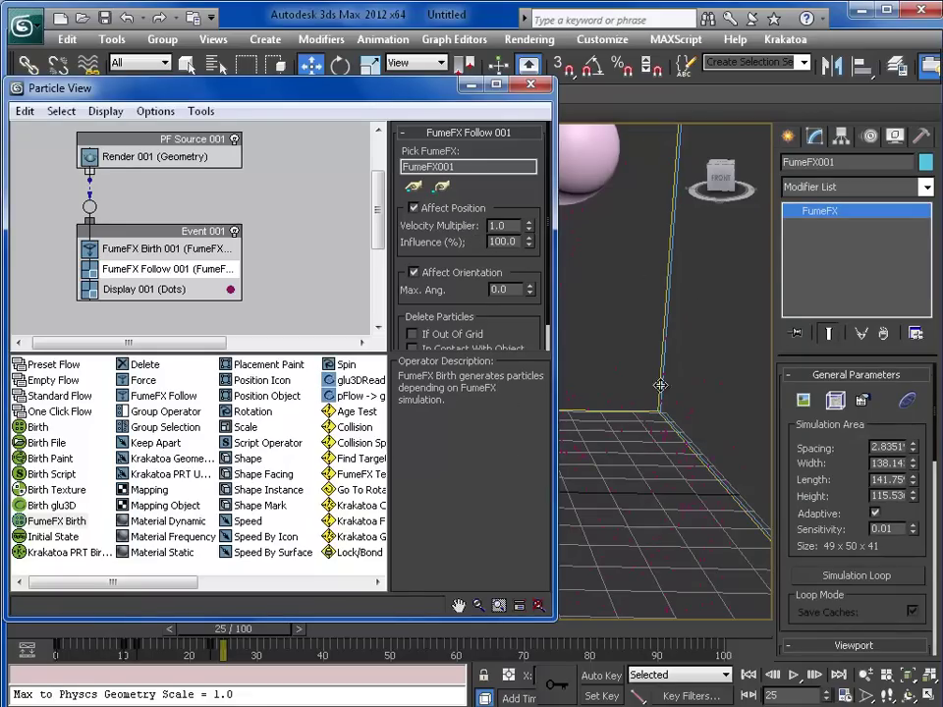
{"action": "left_click", "coordinate": [835, 401]}
{"action": "right_click", "coordinate": [595, 330]}
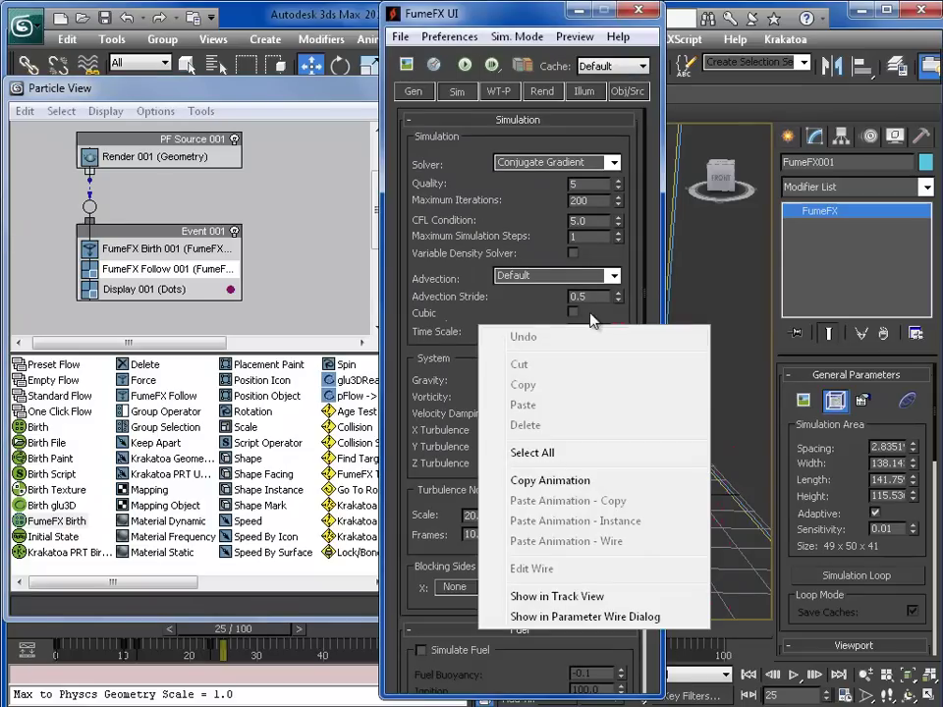
{"action": "left_click", "coordinate": [563, 477]}
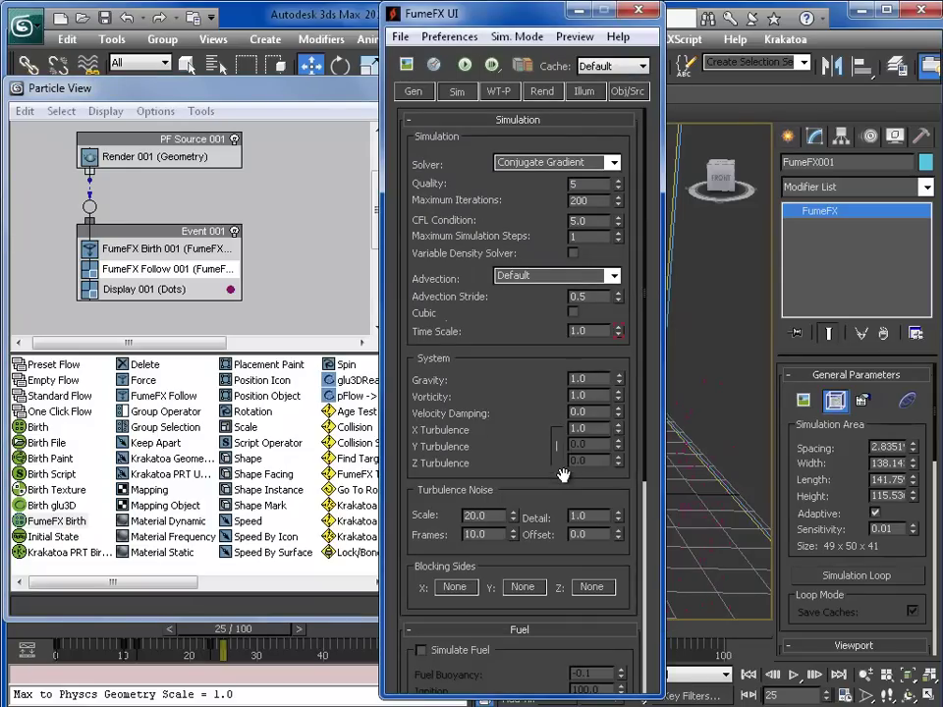
{"action": "right_click", "coordinate": [615, 334]}
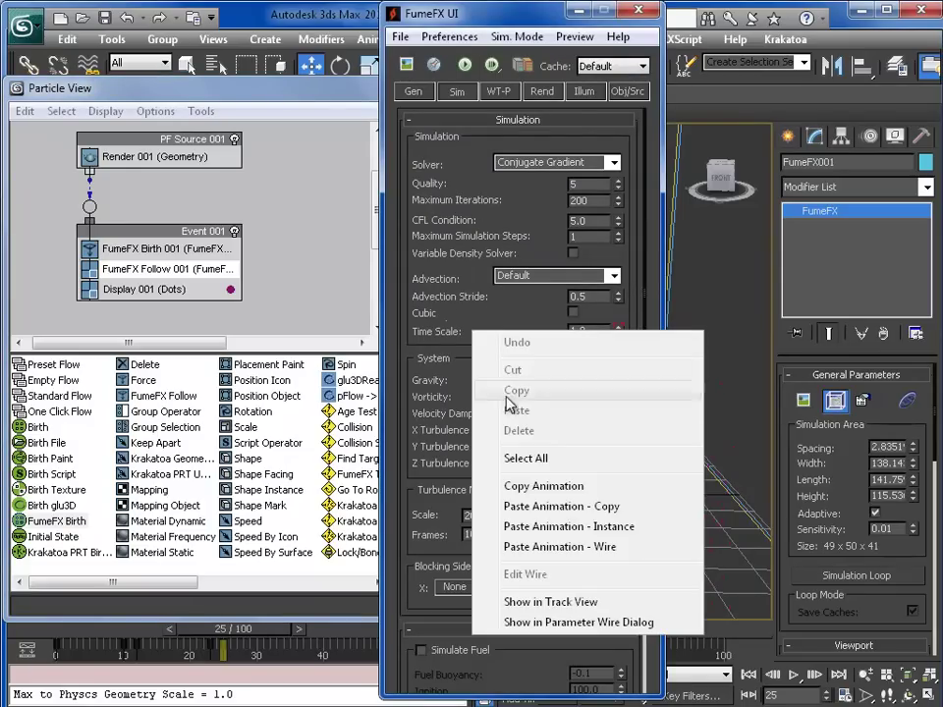
{"action": "left_click", "coordinate": [297, 97]}
{"action": "right_click", "coordinate": [509, 232]}
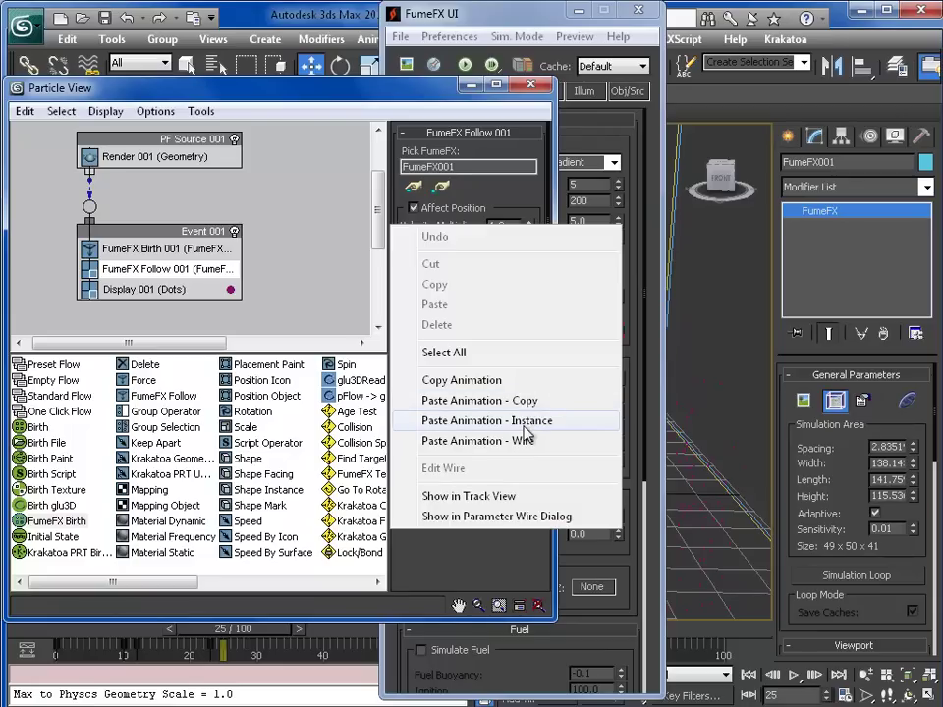
{"action": "left_click", "coordinate": [640, 302]}
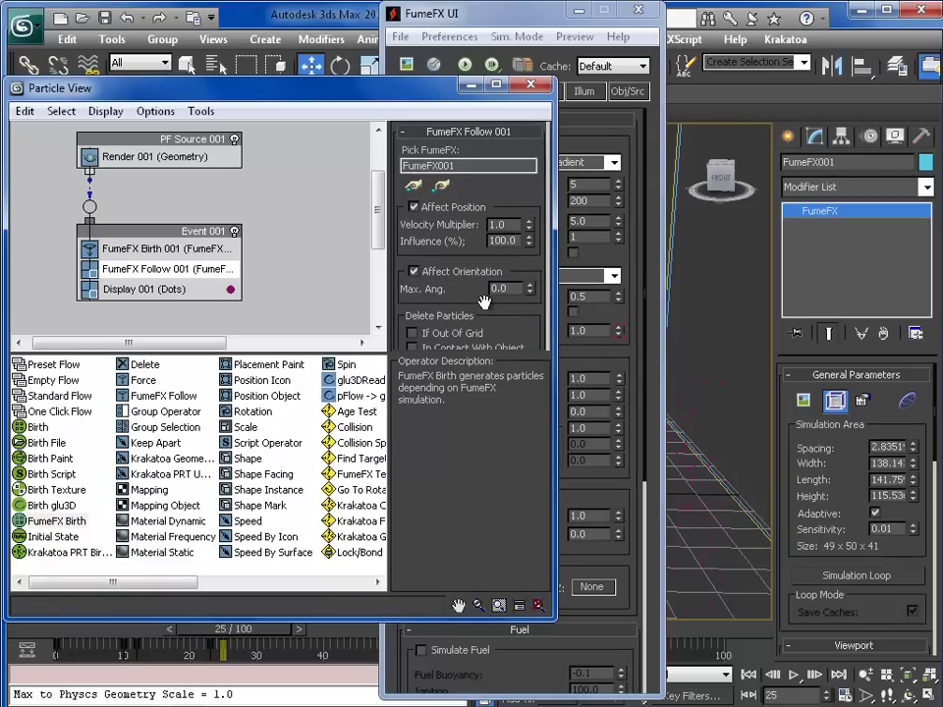
{"action": "scroll", "coordinate": [496, 314], "scroll_direction": "down", "scroll_amount": 2}
{"action": "scroll", "coordinate": [493, 352], "scroll_direction": "up", "scroll_amount": 2}
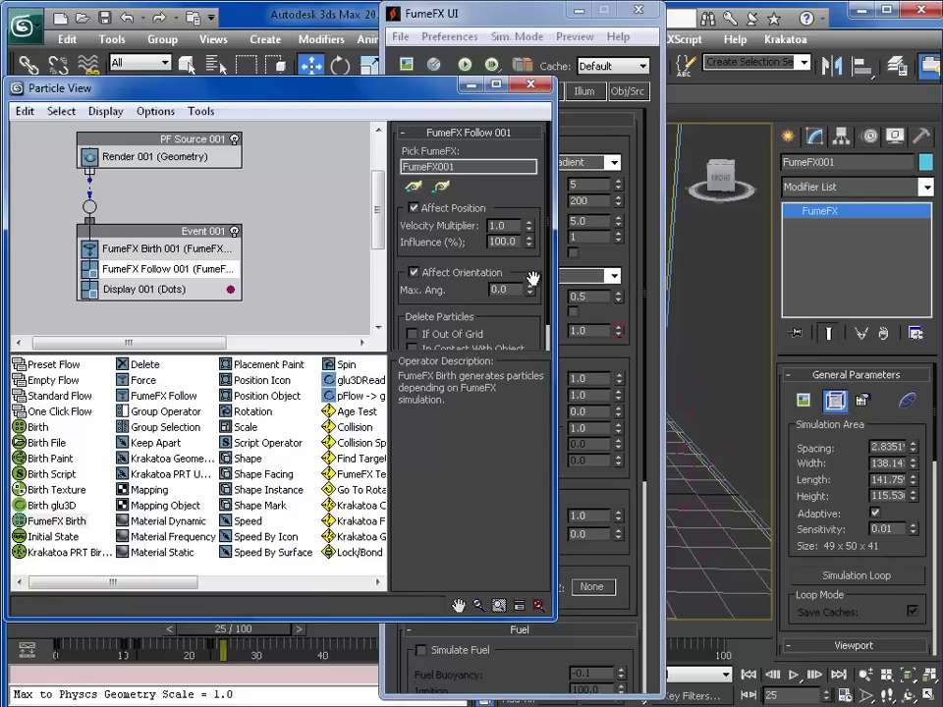
{"action": "scroll", "coordinate": [462, 244], "scroll_direction": "down", "scroll_amount": 2}
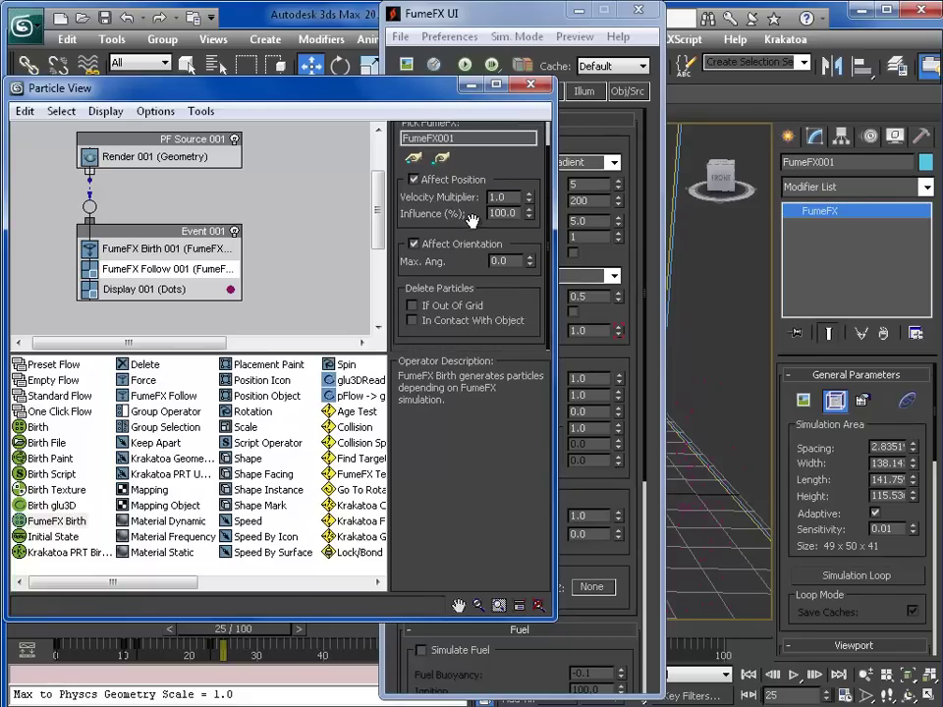
{"action": "scroll", "coordinate": [462, 244], "scroll_direction": "up", "scroll_amount": 2}
{"action": "right_click", "coordinate": [508, 228]}
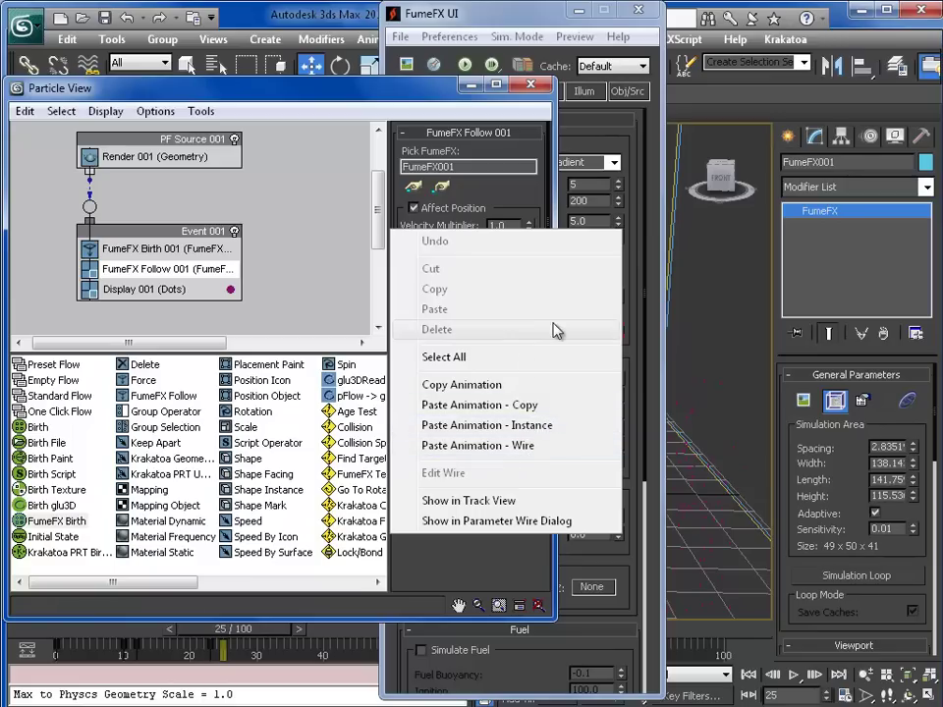
{"action": "left_click_drag", "start_coordinate": [310, 84], "coordinate": [313, 61]}
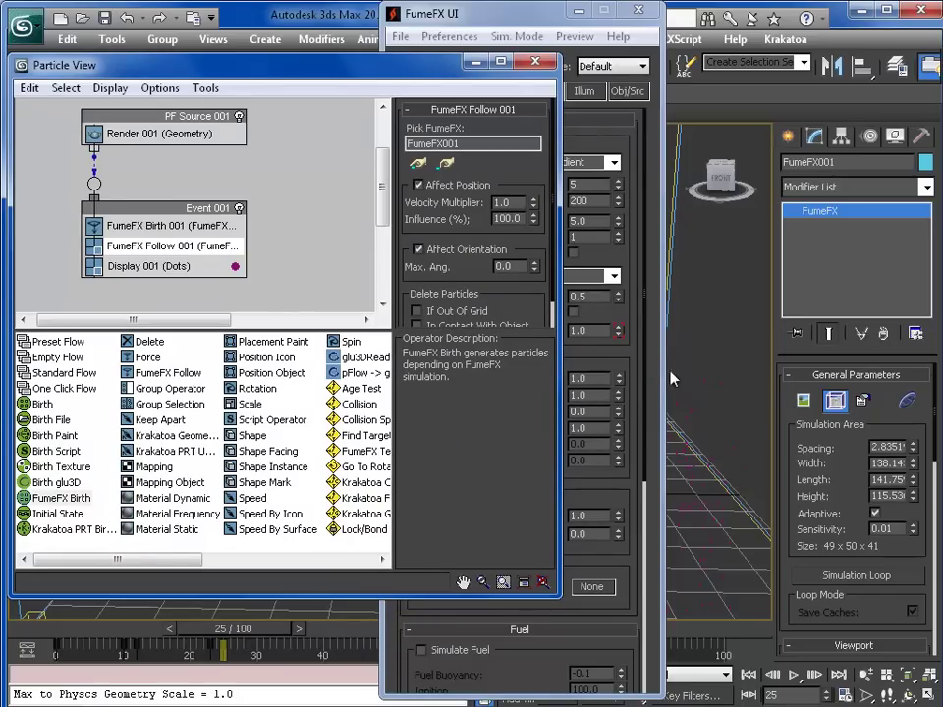
{"action": "left_click", "coordinate": [599, 339]}
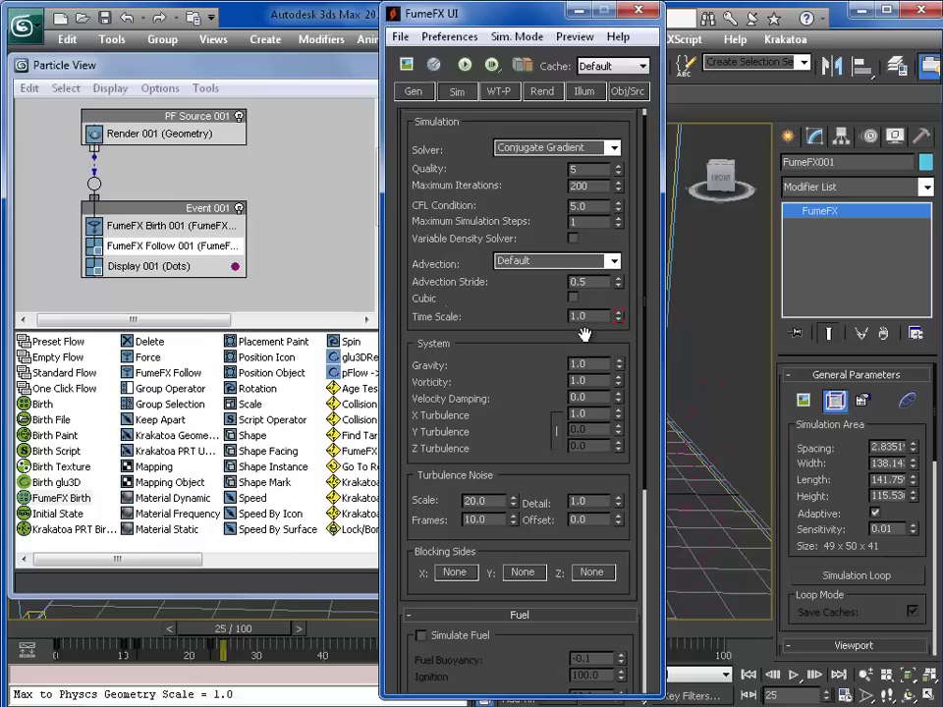
Step: Paste the copied Time Scale animation as a copy onto the Velocity Multiplier of the FumeFX Follow 001 operator
{"action": "left_click_drag", "start_coordinate": [265, 65], "coordinate": [271, 80]}
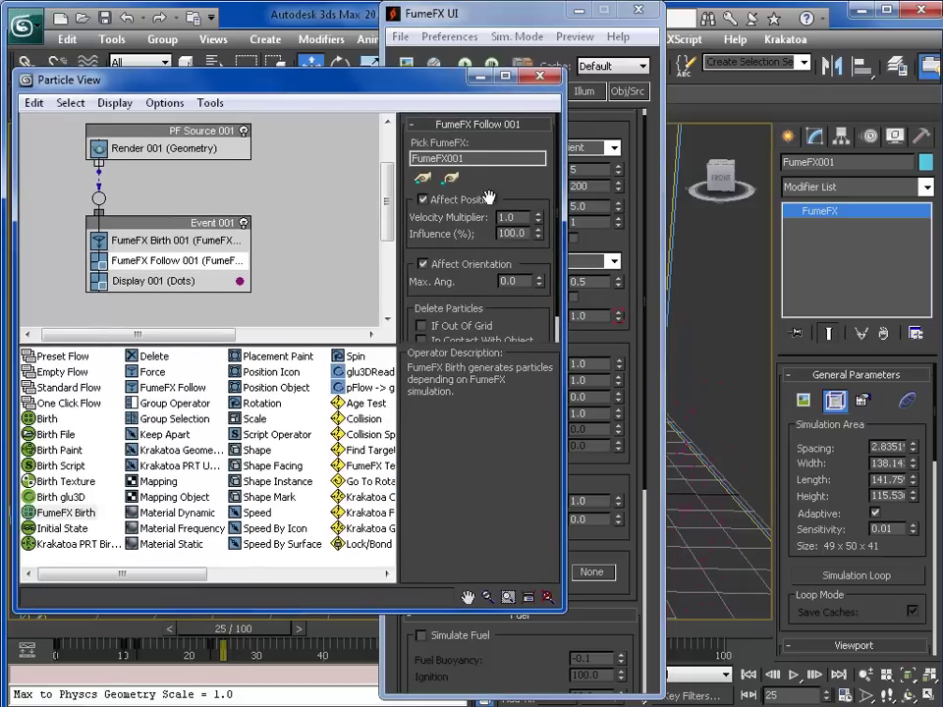
{"action": "right_click", "coordinate": [521, 219]}
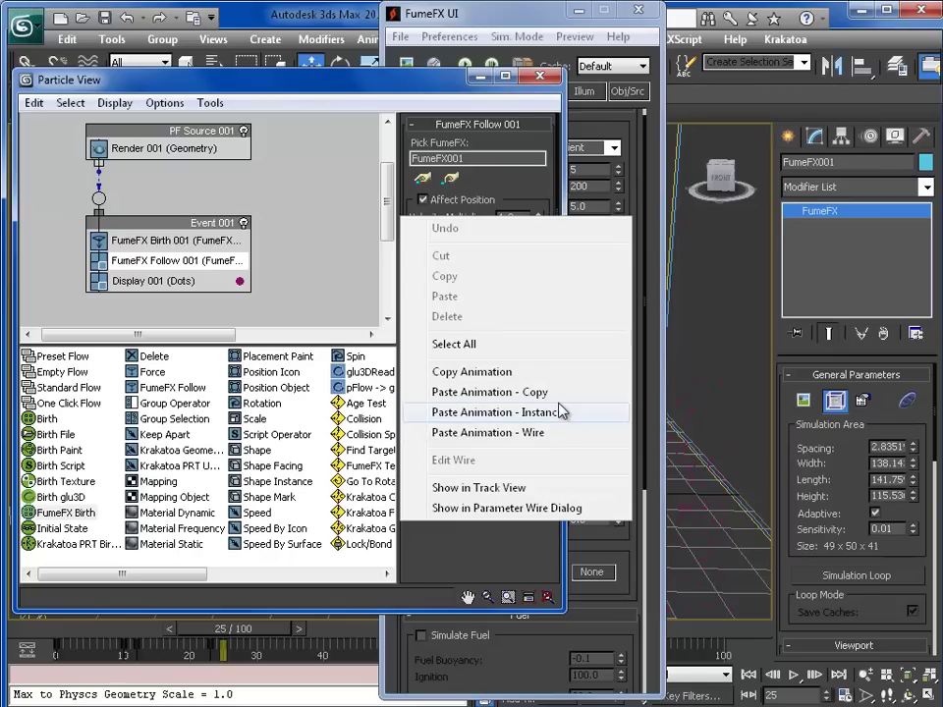
{"action": "left_click", "coordinate": [489, 392]}
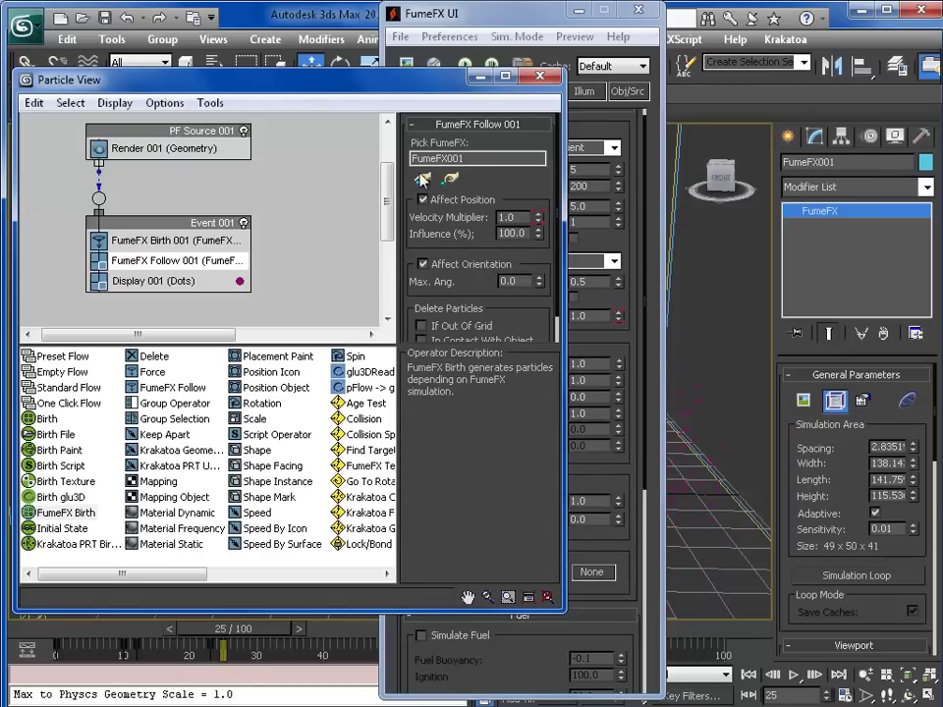
Step: Minimize the Particle View and FumeFX UI windows and move the animation to frame 39
{"action": "left_click", "coordinate": [479, 76]}
{"action": "left_click", "coordinate": [568, 10]}
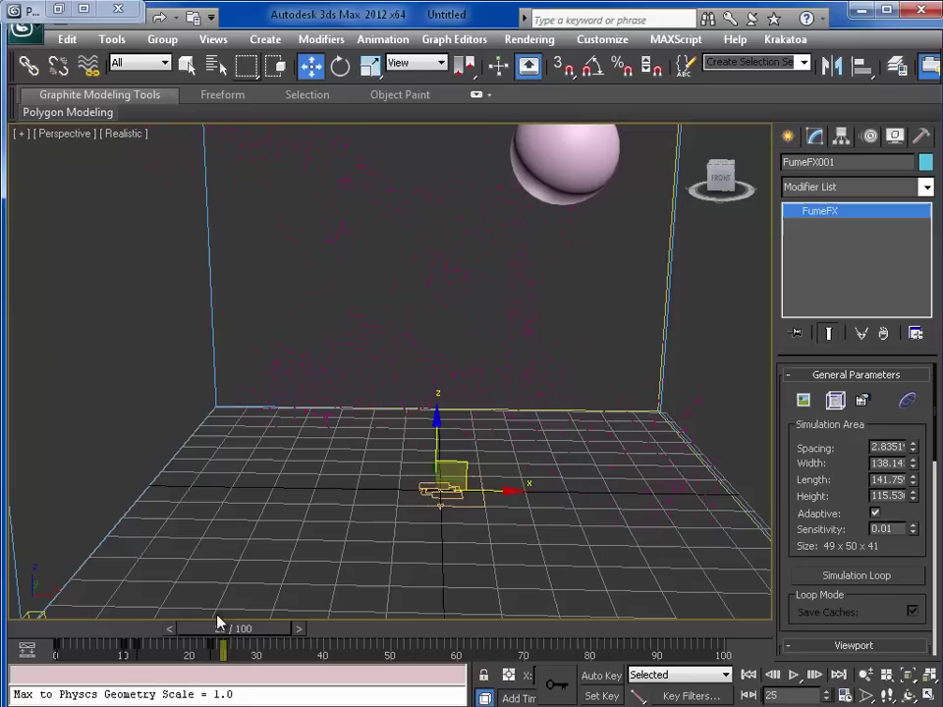
{"action": "left_click_drag", "start_coordinate": [218, 623], "coordinate": [318, 629]}
Step: Create a standard Point helper just outside the right side of the FumeFX grid and open its parameters for modification
{"action": "key", "text": "w"}
{"action": "middle_click_drag", "start_coordinate": [494, 379], "coordinate": [491, 459]}
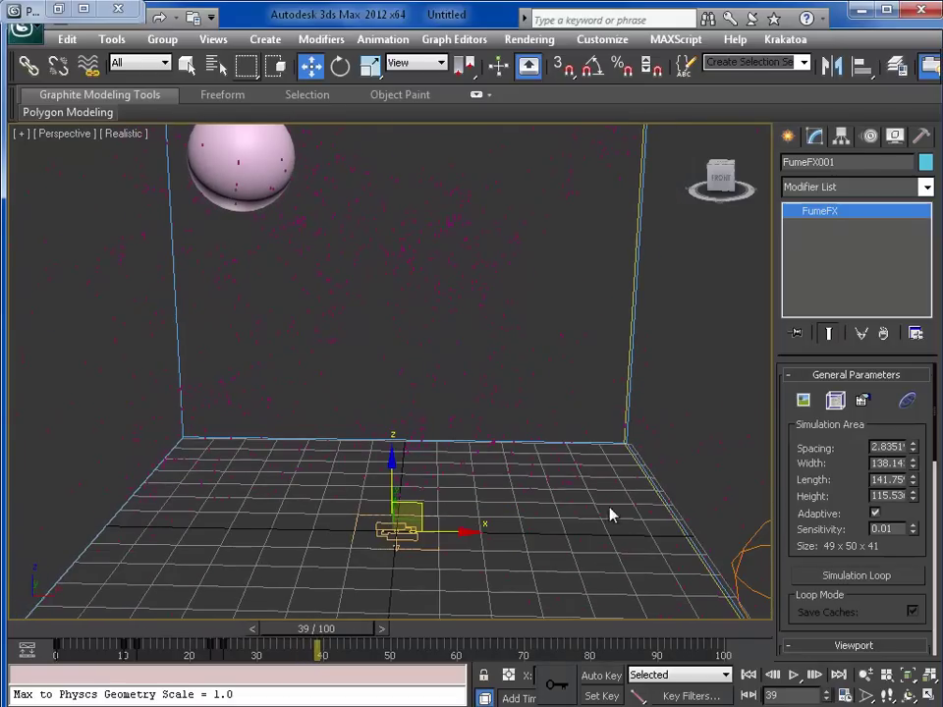
{"action": "scroll", "coordinate": [558, 511], "scroll_direction": "down", "scroll_amount": 5}
{"action": "left_click", "coordinate": [788, 136]}
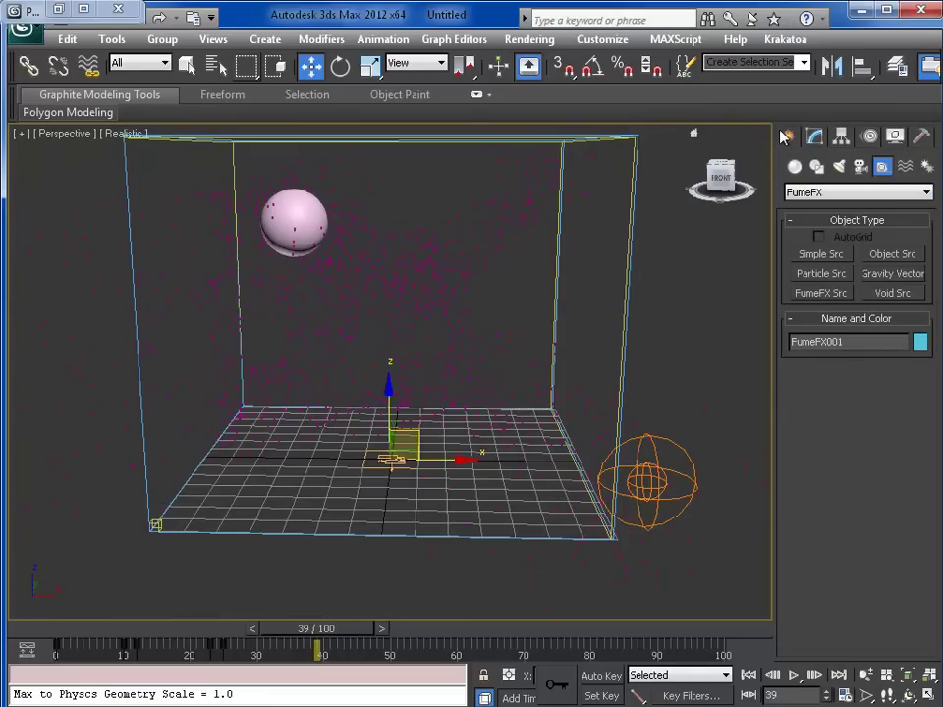
{"action": "left_click", "coordinate": [841, 195]}
{"action": "left_click", "coordinate": [806, 210]}
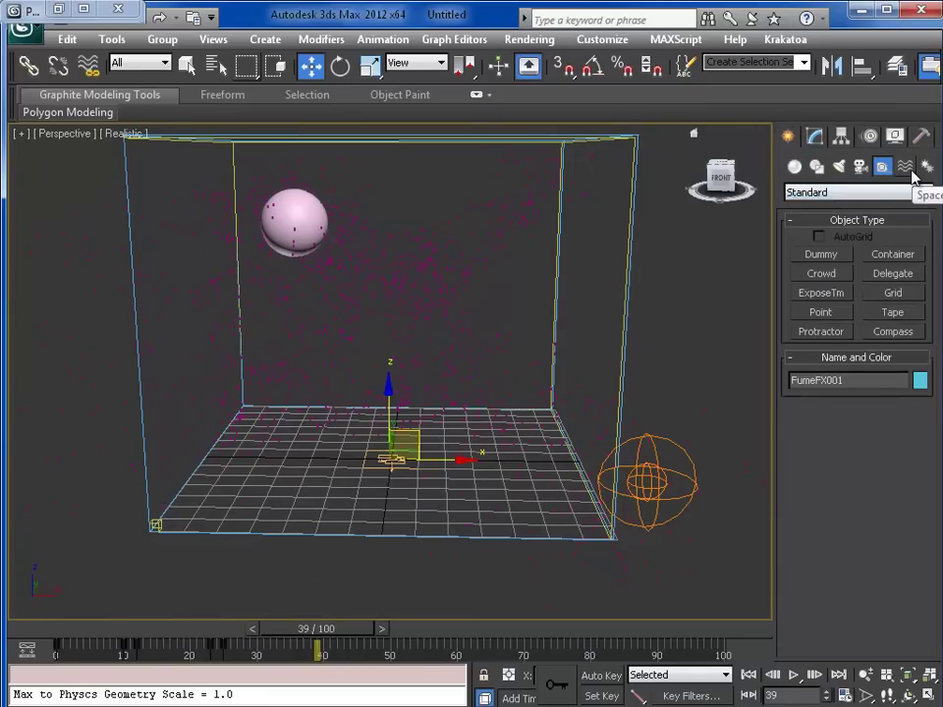
{"action": "left_click", "coordinate": [905, 167]}
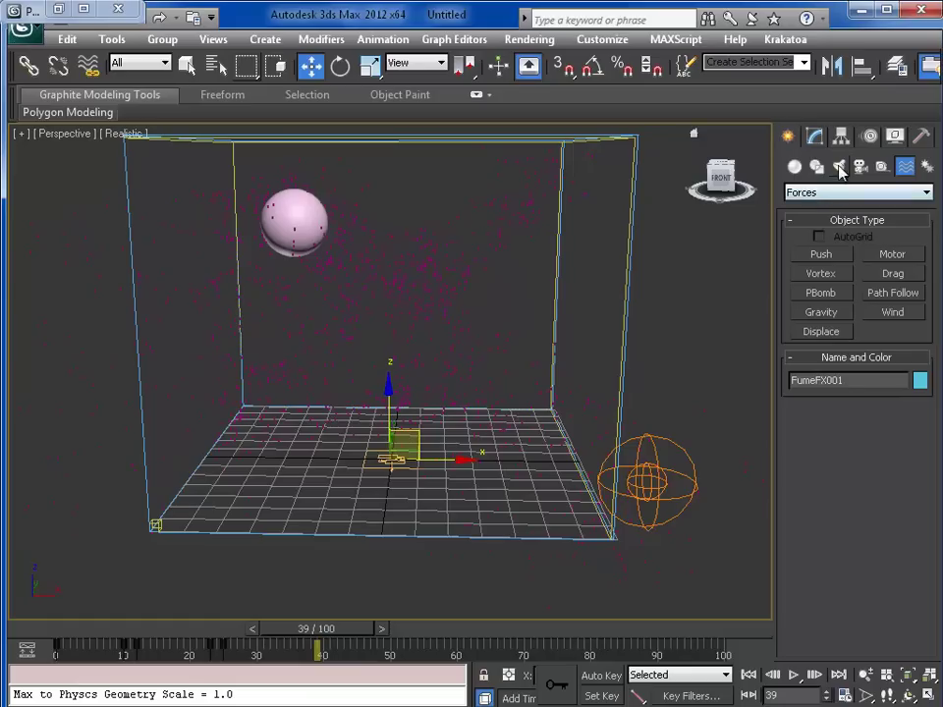
{"action": "left_click", "coordinate": [799, 169]}
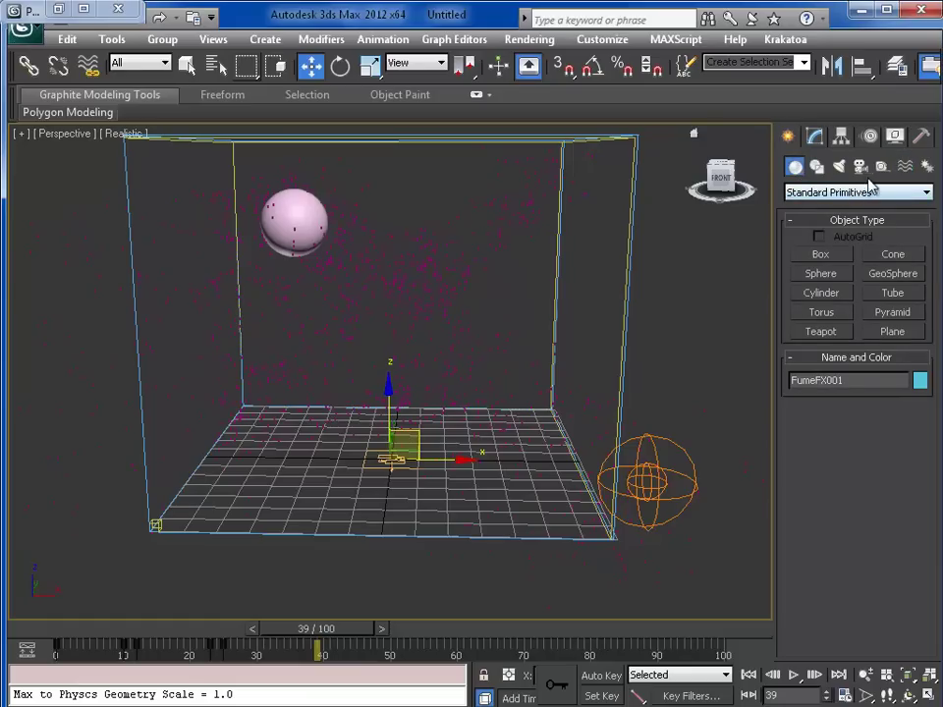
{"action": "left_click", "coordinate": [883, 169]}
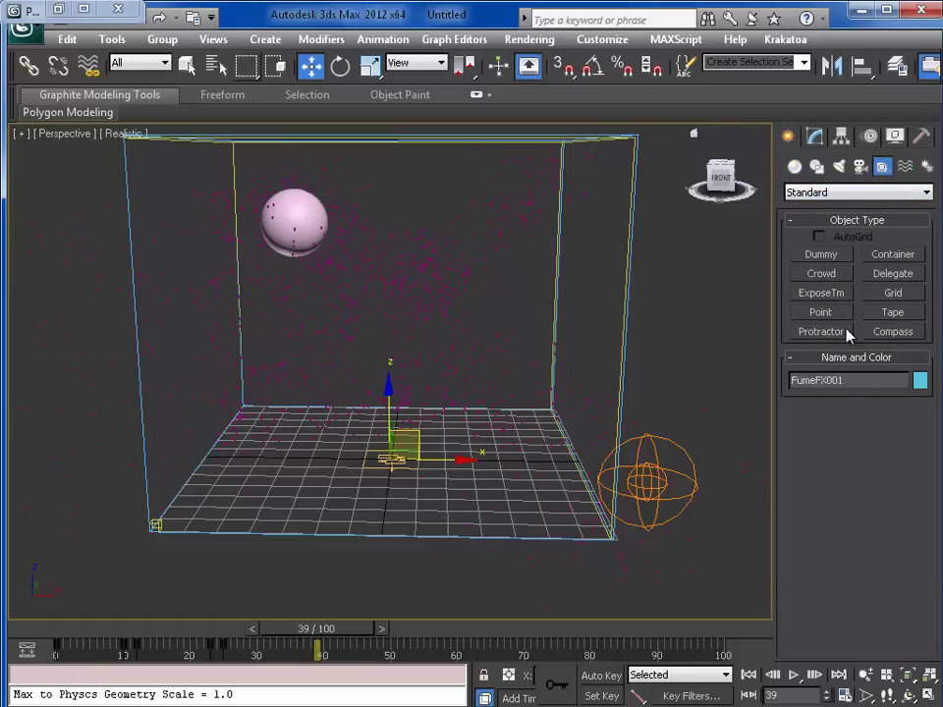
{"action": "left_click", "coordinate": [821, 312]}
{"action": "left_click", "coordinate": [678, 426]}
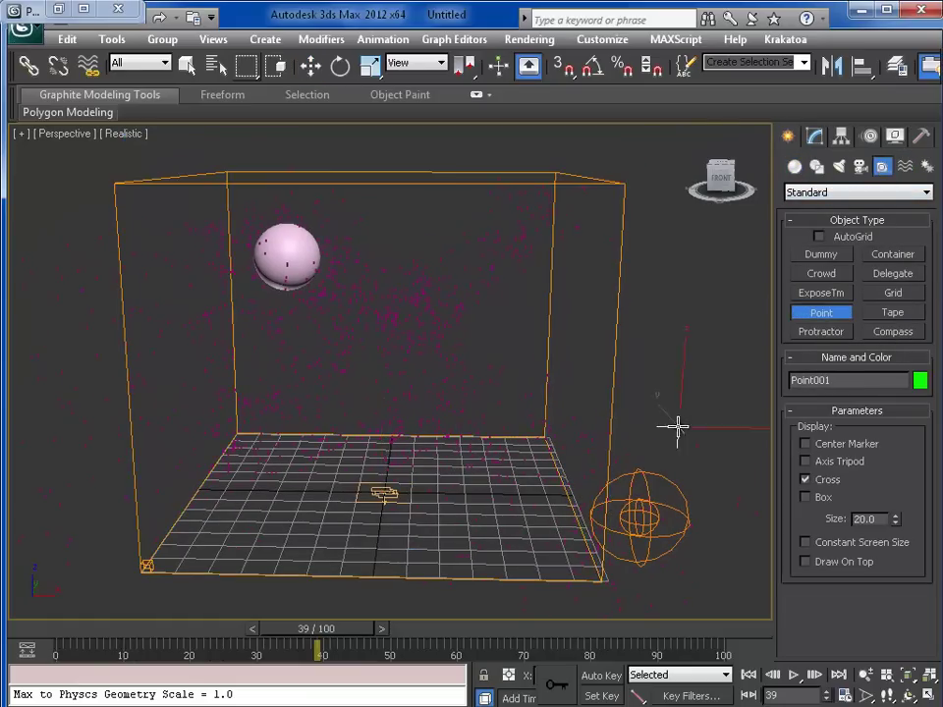
{"action": "left_click_drag", "start_coordinate": [677, 427], "coordinate": [678, 441]}
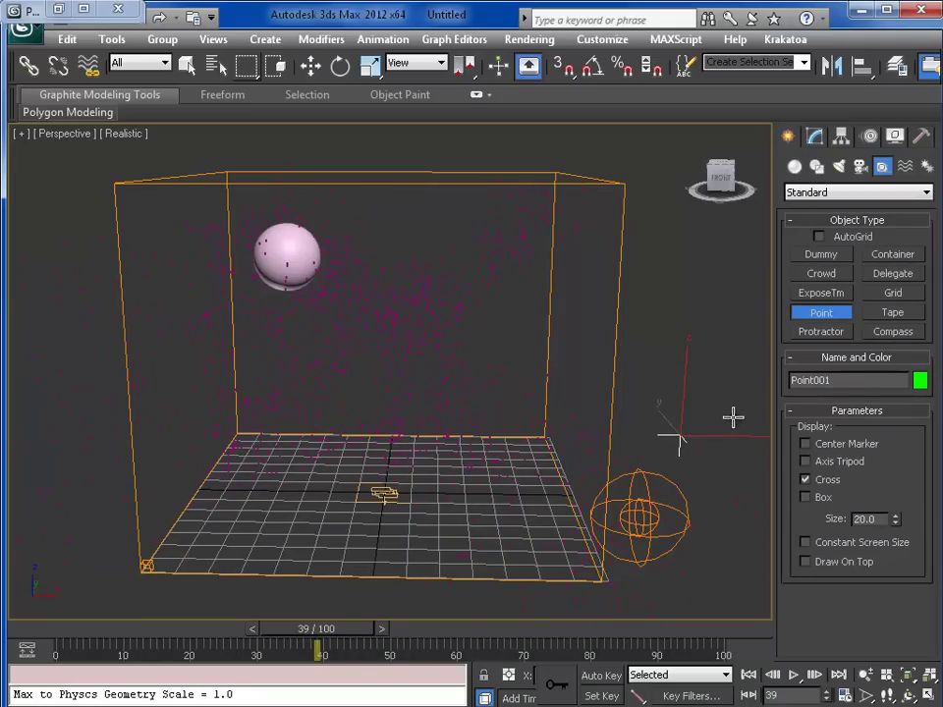
{"action": "left_click", "coordinate": [817, 137]}
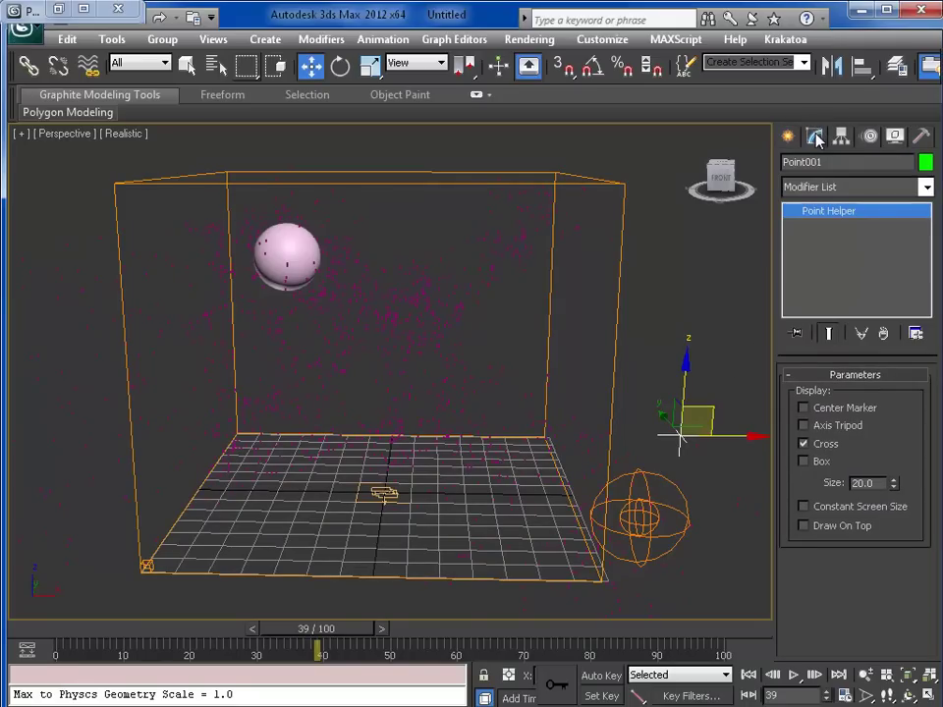
Step: Apply an Attribute Holder modifier to the Point001 helper
{"action": "left_click", "coordinate": [868, 190]}
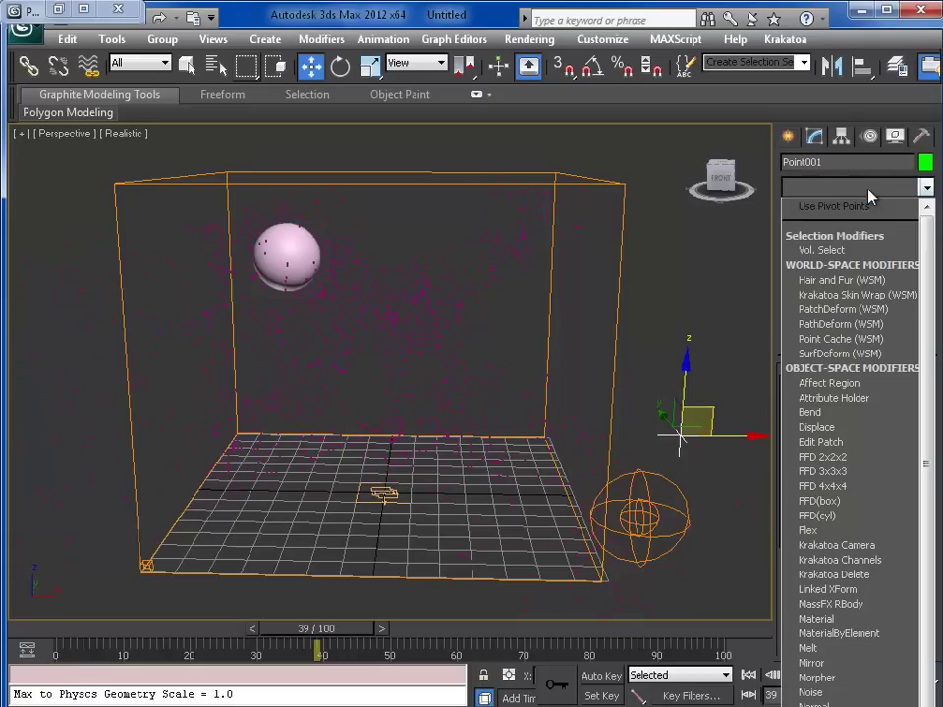
{"action": "left_click", "coordinate": [850, 407]}
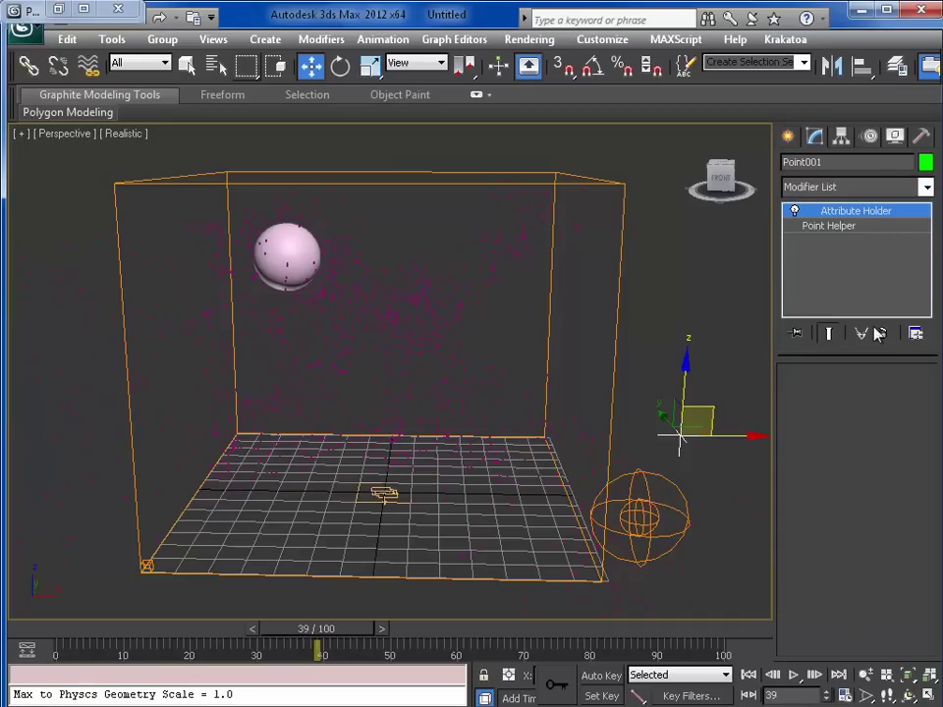
{"action": "middle_click_drag", "start_coordinate": [744, 385], "coordinate": [715, 405]}
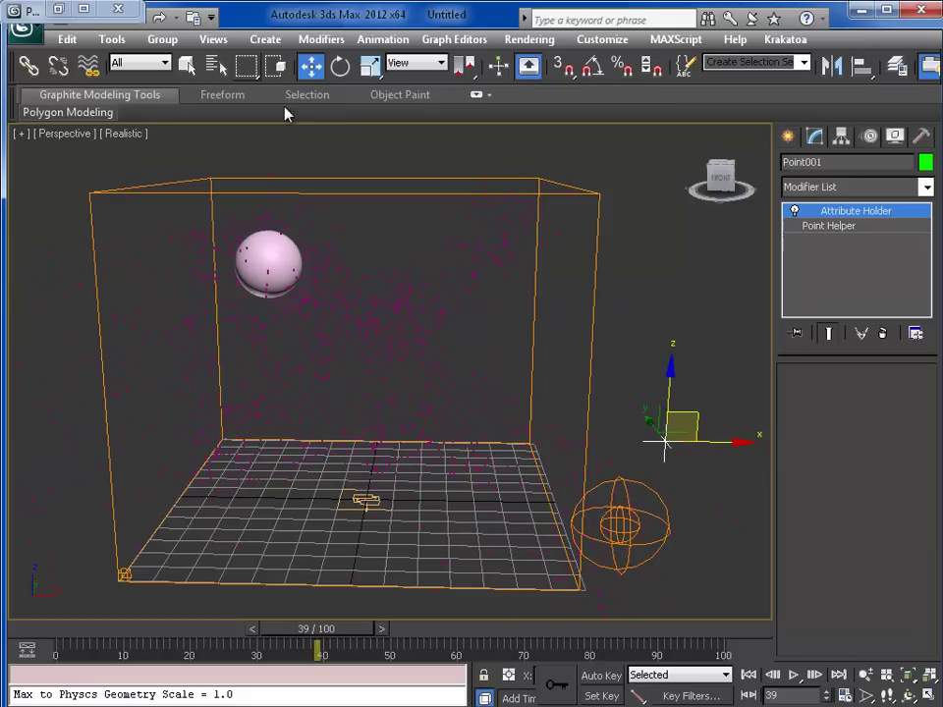
Step: Open the Parameter Editor for the Attribute Holder and name the new Float spinner parameter G_Time_Scale
{"action": "left_click", "coordinate": [382, 41]}
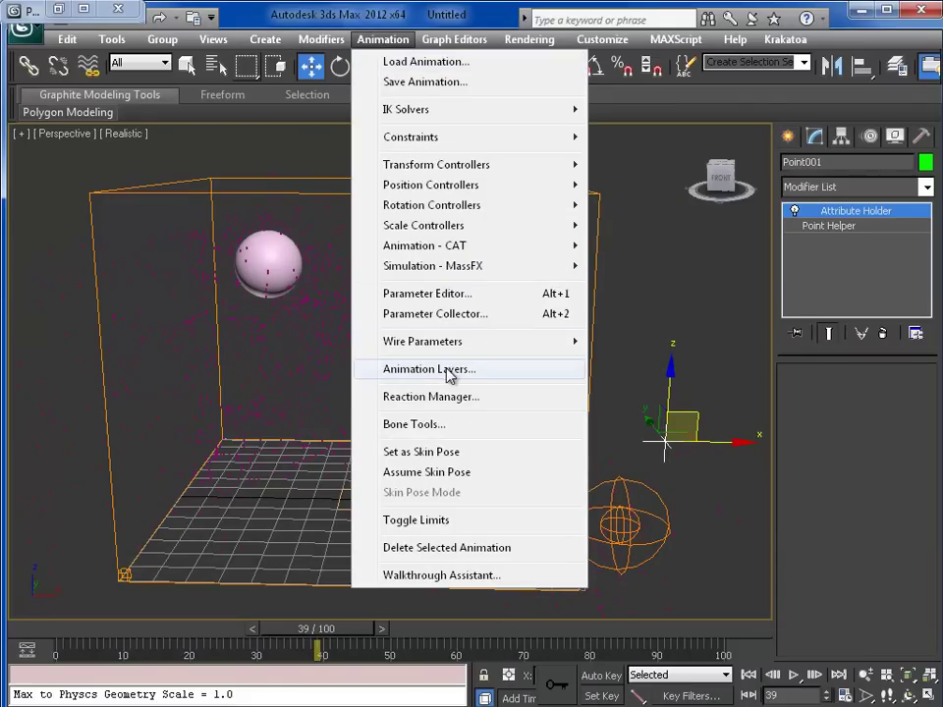
{"action": "mouse_move", "coordinate": [460, 344]}
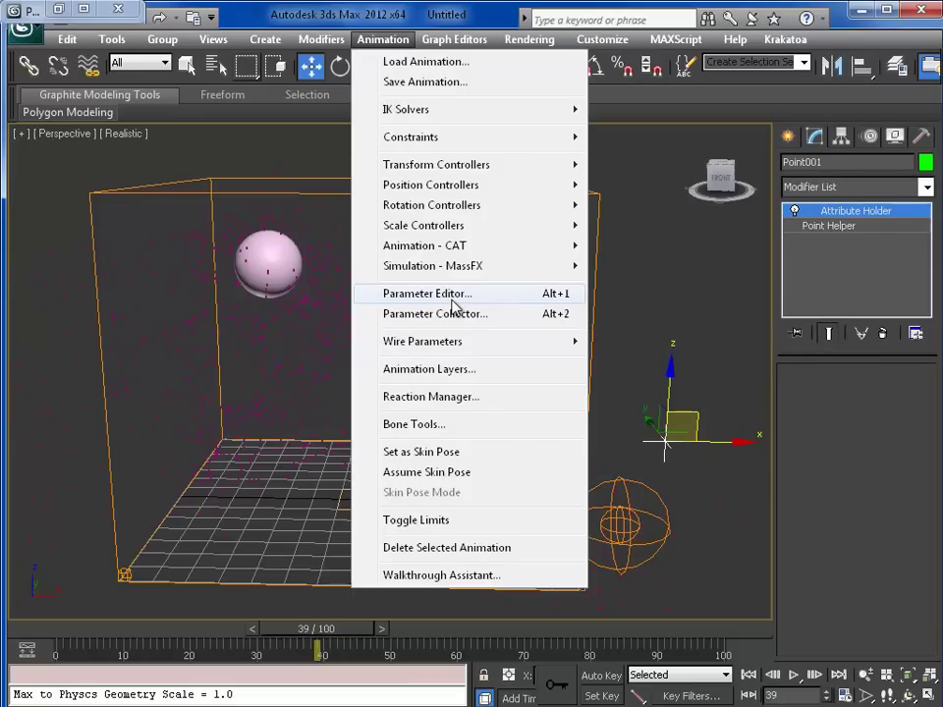
{"action": "left_click", "coordinate": [452, 300]}
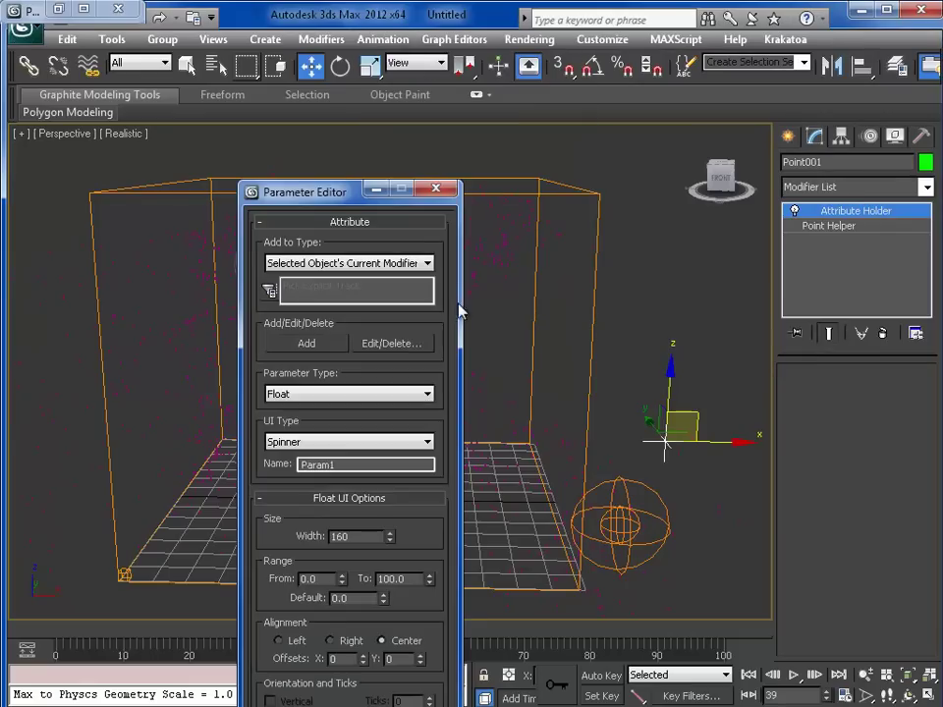
{"action": "double_click", "coordinate": [356, 469]}
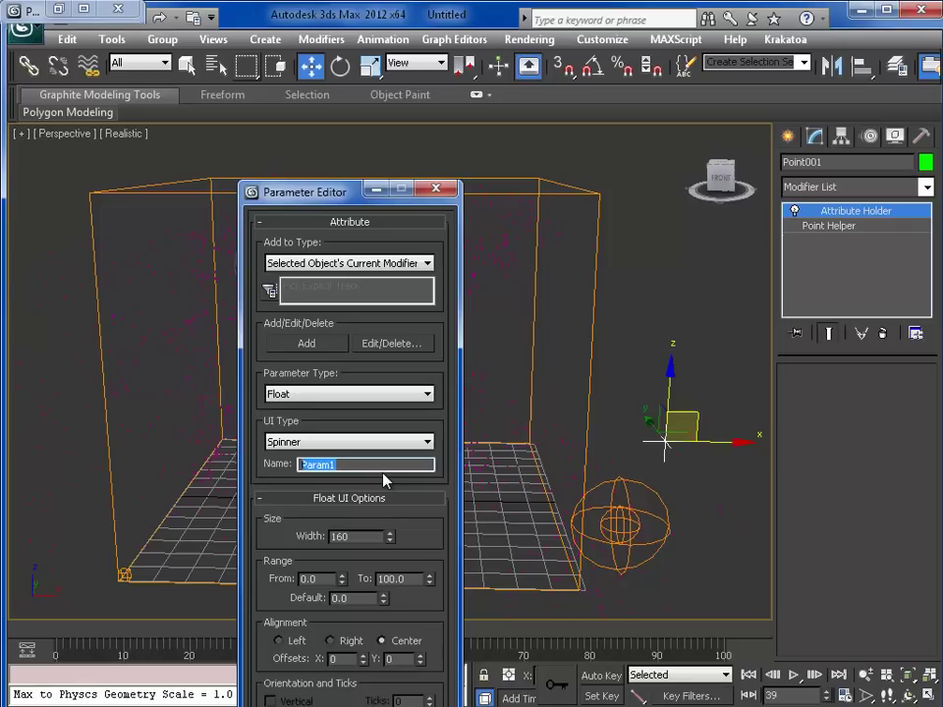
{"action": "type", "text": "Time_Scale_Global"}
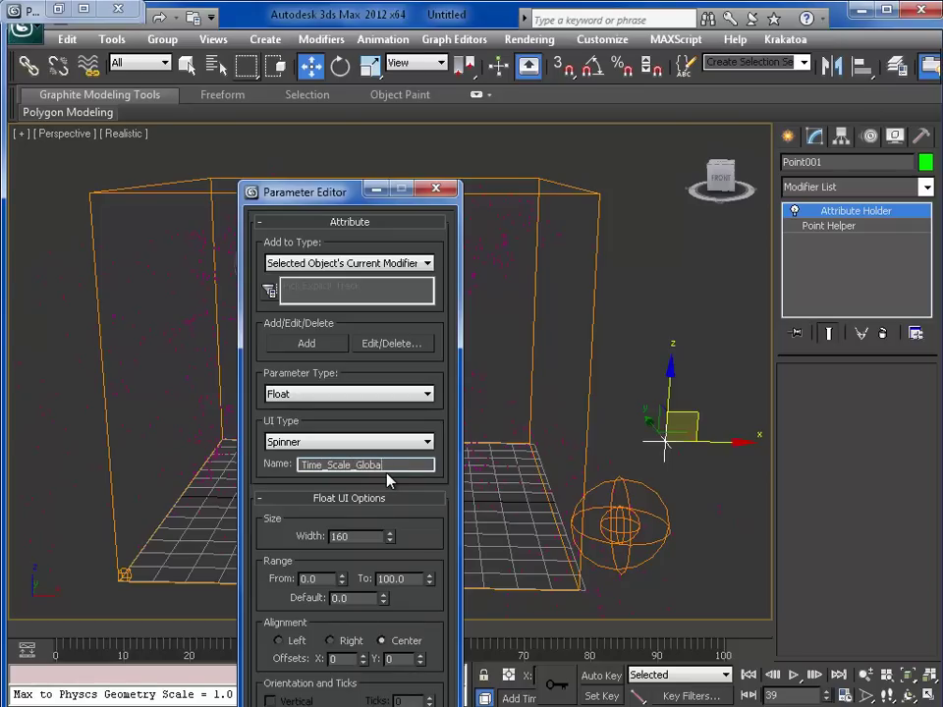
{"action": "key", "text": "BackSpace"}
{"action": "key", "text": "BackSpace"}
{"action": "key", "text": "BackSpace"}
{"action": "key", "text": "Home"}
{"action": "type", "text": "G_"}
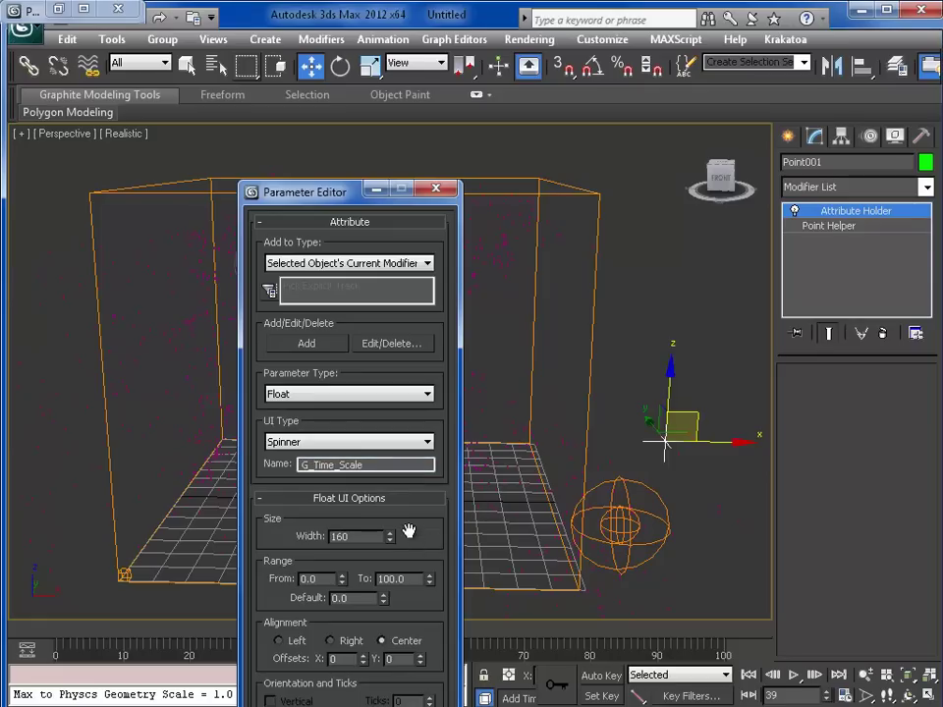
Step: Give the parameter a default of 1.0, add it to the Attribute Holder, and minimize the Parameter Editor
{"action": "left_click_drag", "start_coordinate": [352, 598], "coordinate": [303, 597]}
{"action": "left_click", "coordinate": [300, 346]}
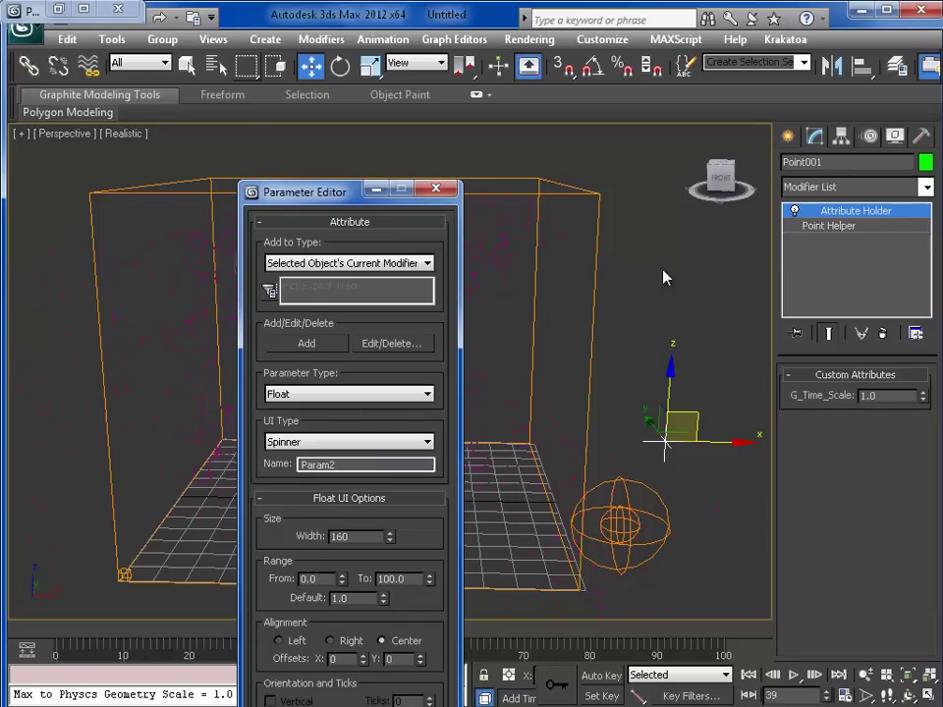
{"action": "left_click", "coordinate": [380, 192]}
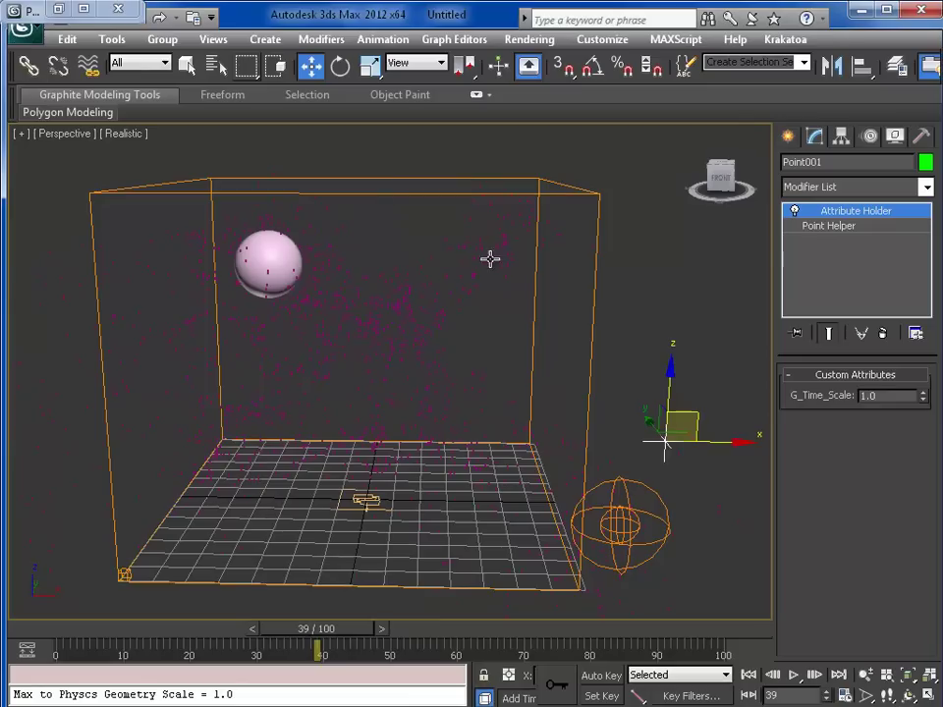
{"action": "left_click", "coordinate": [890, 395]}
{"action": "left_click", "coordinate": [922, 400]}
{"action": "key", "text": "Return"}
{"action": "key", "text": "Return"}
{"action": "middle_click_drag", "start_coordinate": [727, 460], "coordinate": [645, 478]}
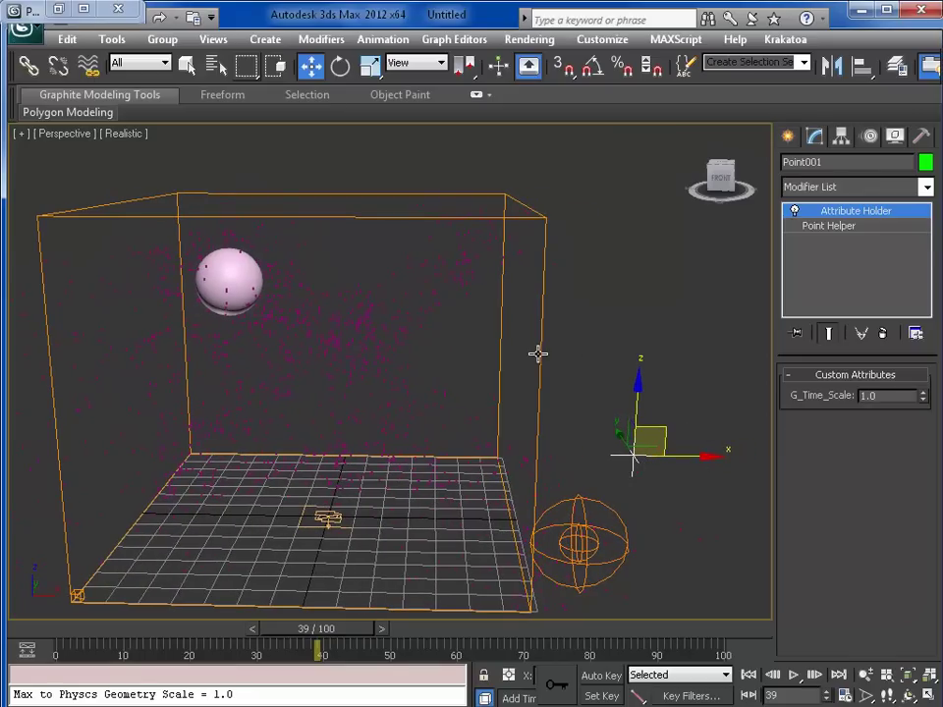
Step: Select the FumeFX001 grid and open its FumeFX UI at the simulation settings
{"action": "middle_click_drag", "start_coordinate": [541, 354], "coordinate": [585, 342]}
{"action": "left_click_drag", "start_coordinate": [548, 339], "coordinate": [597, 359]}
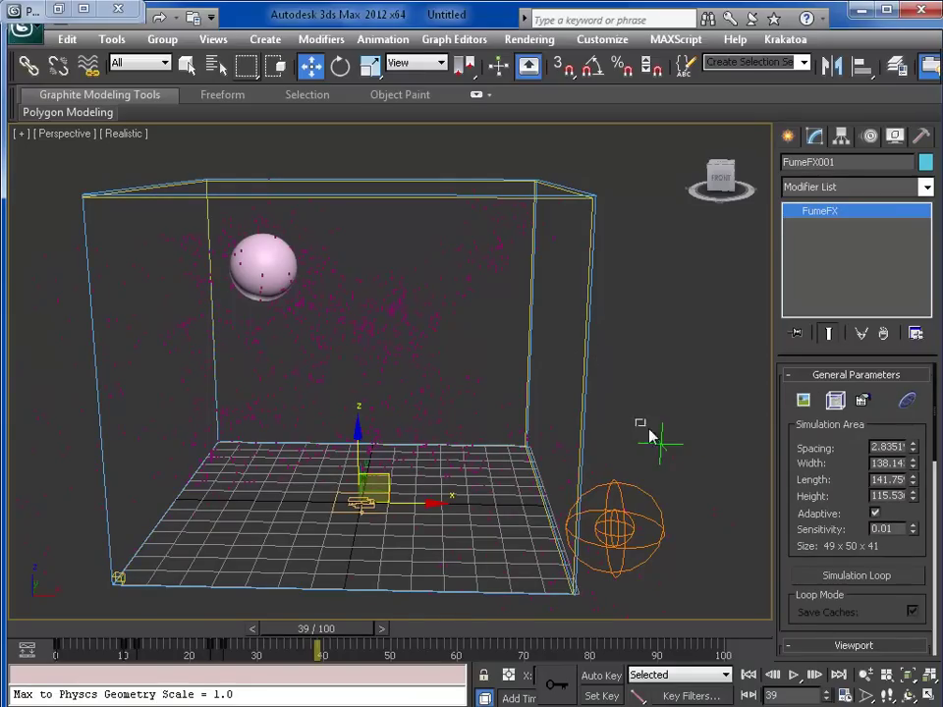
{"action": "left_click", "coordinate": [650, 437]}
{"action": "left_click", "coordinate": [569, 363]}
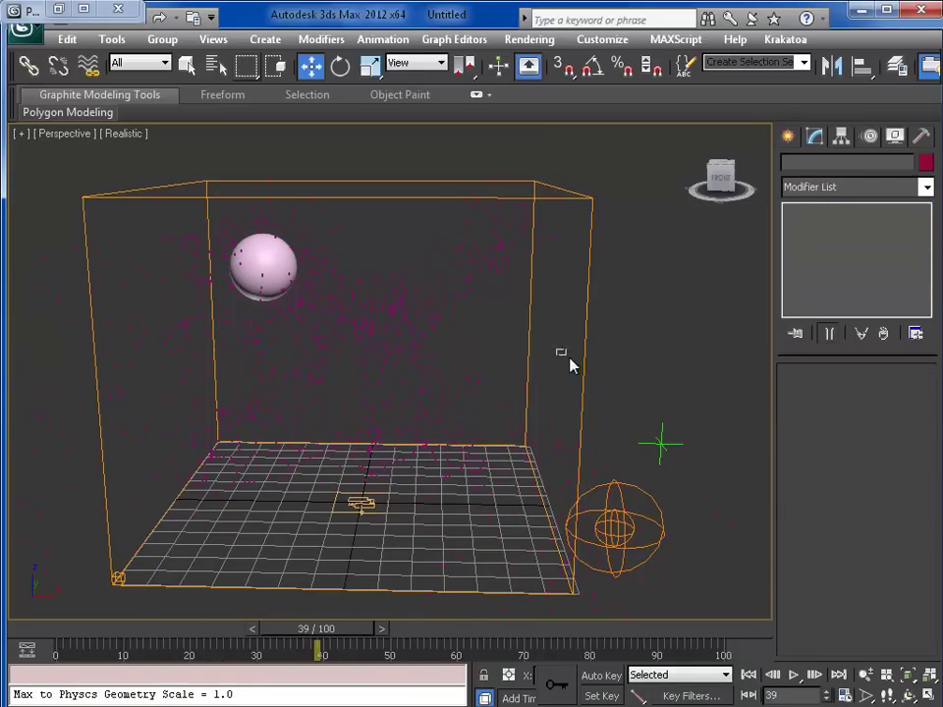
{"action": "left_click_drag", "start_coordinate": [569, 363], "coordinate": [615, 396]}
{"action": "left_click", "coordinate": [835, 400]}
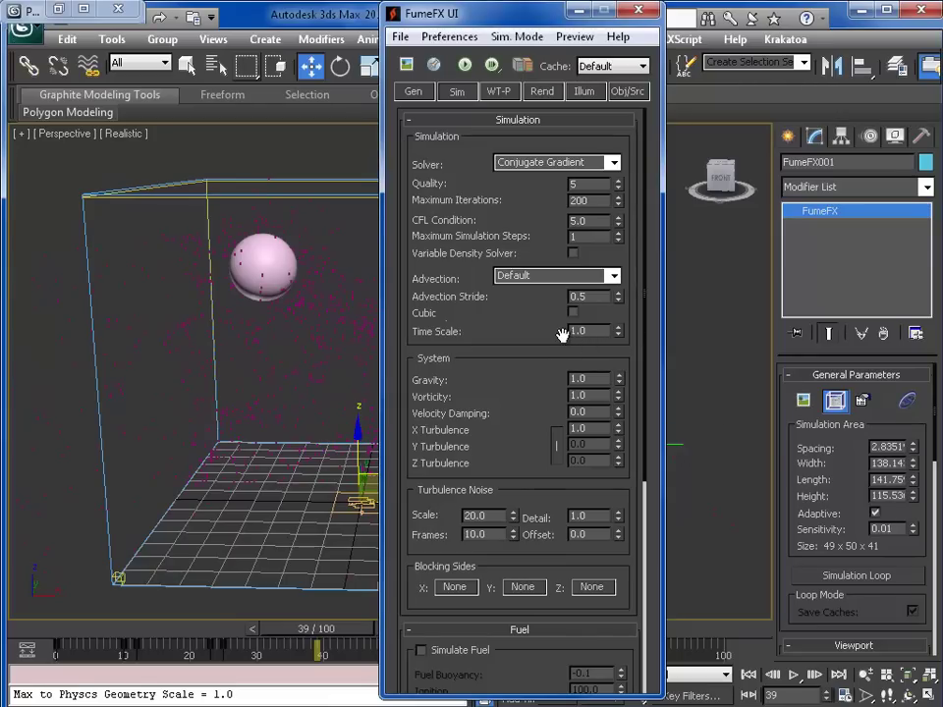
Step: Show the FumeFX simulation's Time Scale parameter in the Parameter Wire dialog
{"action": "left_click_drag", "start_coordinate": [554, 330], "coordinate": [584, 320]}
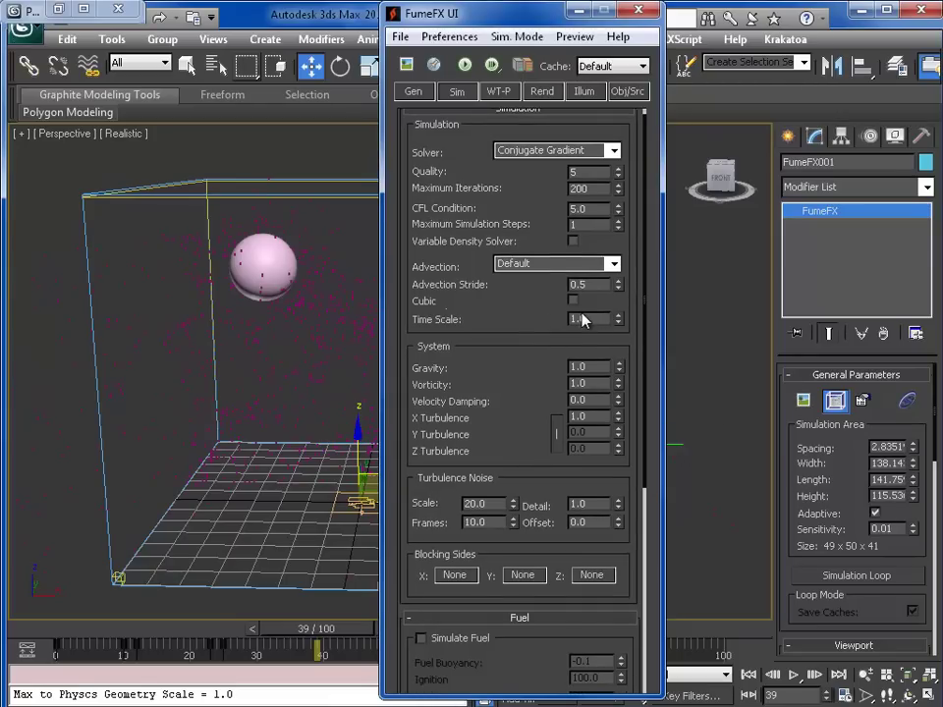
{"action": "right_click", "coordinate": [593, 321]}
{"action": "left_click", "coordinate": [510, 312]}
{"action": "right_click", "coordinate": [586, 322]}
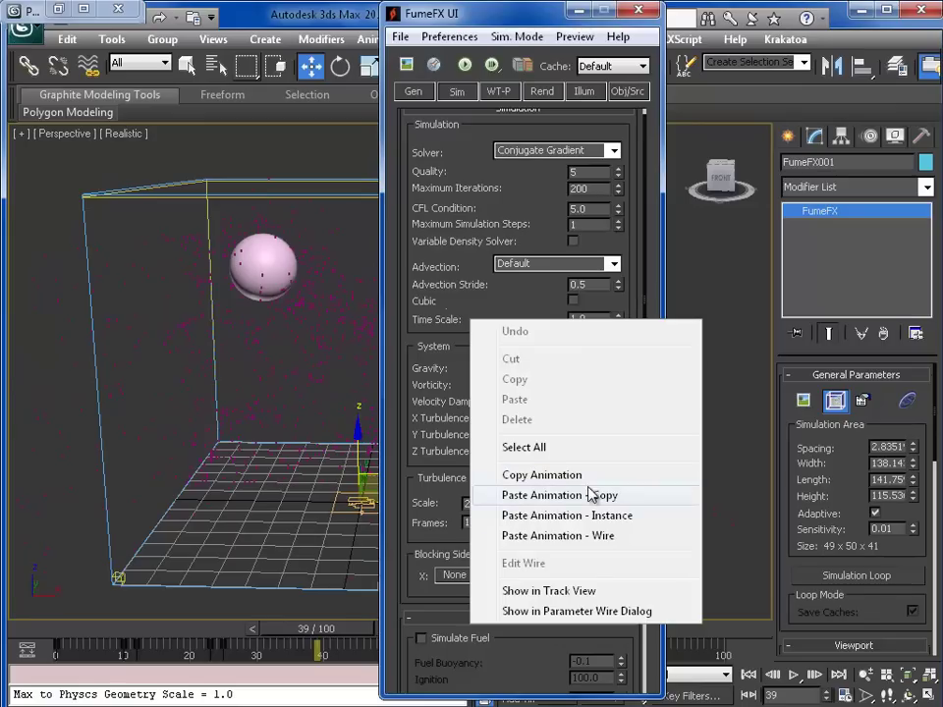
{"action": "left_click", "coordinate": [556, 614]}
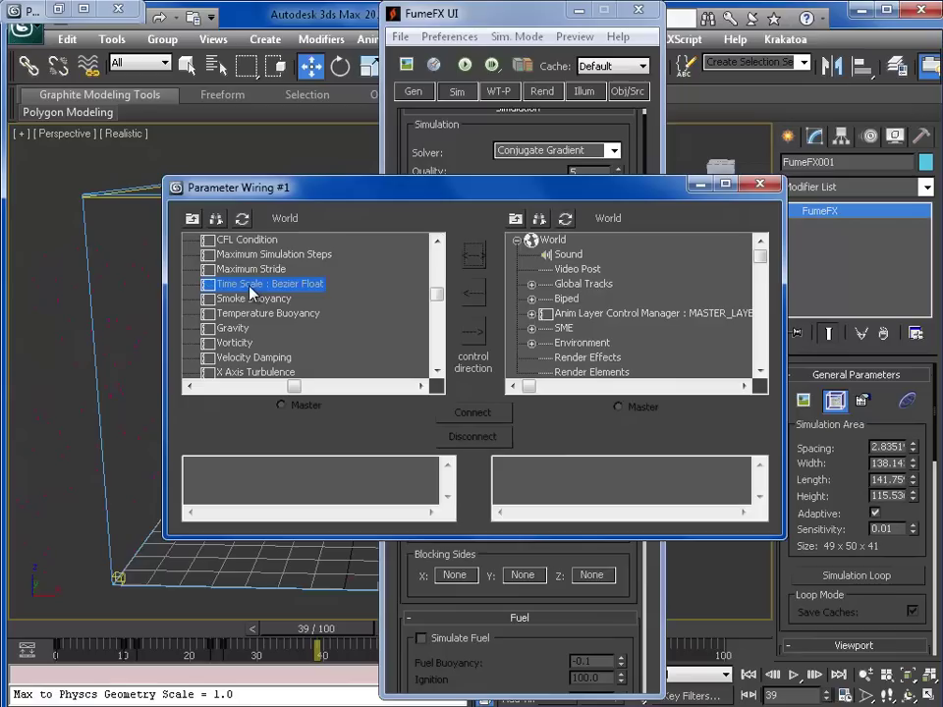
Step: Pick G_Time_Scale under Point001's Modified Object, Attribute Holder, Custom_Attributes as the second parameter to wire with Time Scale
{"action": "left_click_drag", "start_coordinate": [309, 187], "coordinate": [324, 186]}
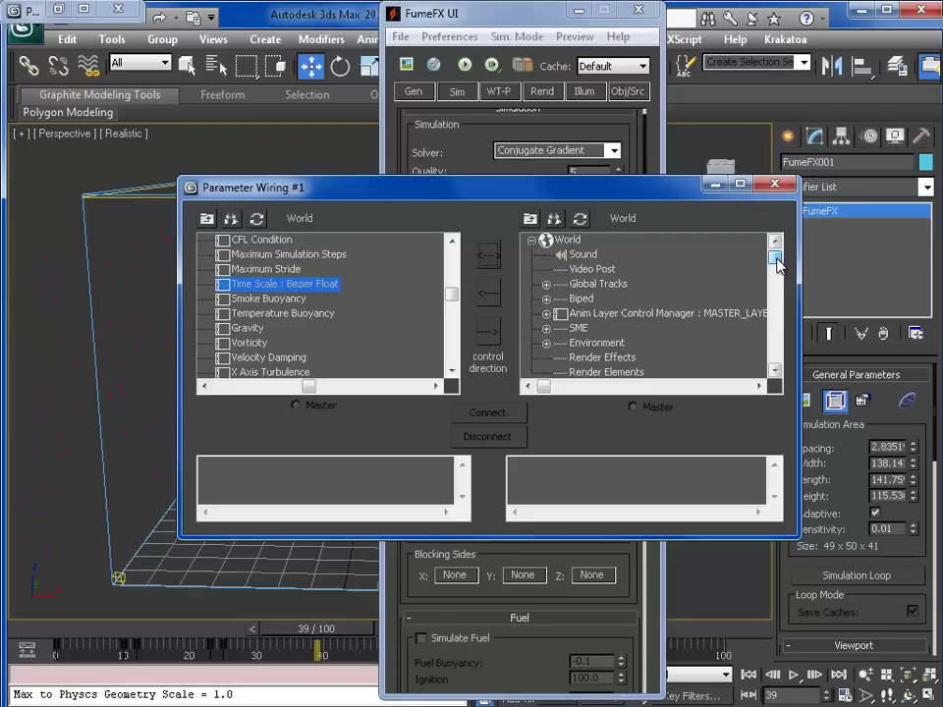
{"action": "mouse_move", "coordinate": [776, 260]}
{"action": "left_mouse_down"}
{"action": "mouse_move", "coordinate": [777, 267]}
{"action": "mouse_move", "coordinate": [777, 248]}
{"action": "left_mouse_up"}
{"action": "mouse_move", "coordinate": [775, 265]}
{"action": "left_mouse_down"}
{"action": "mouse_move", "coordinate": [777, 336]}
{"action": "mouse_move", "coordinate": [776, 257]}
{"action": "left_mouse_up"}
{"action": "left_click_drag", "start_coordinate": [775, 253], "coordinate": [780, 336]}
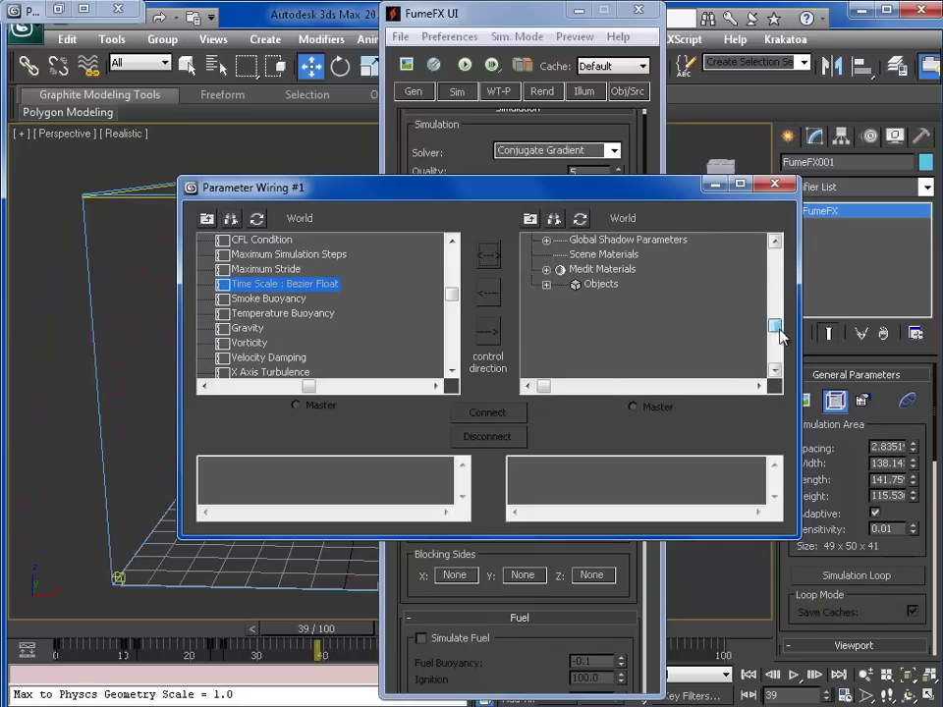
{"action": "left_click", "coordinate": [547, 284]}
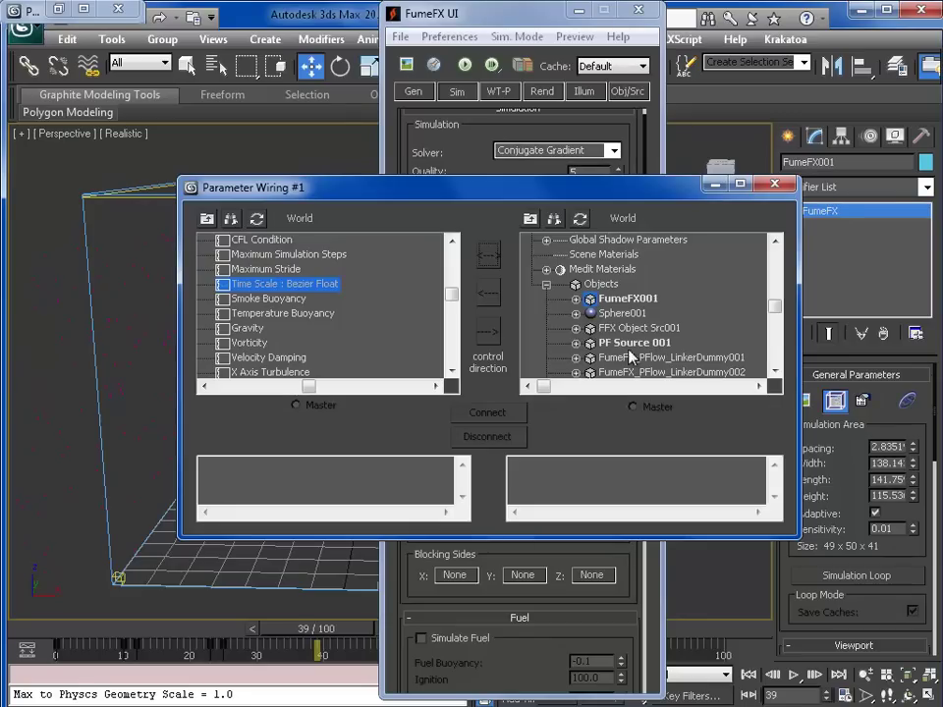
{"action": "left_click_drag", "start_coordinate": [774, 306], "coordinate": [777, 332]}
{"action": "left_click", "coordinate": [576, 283]}
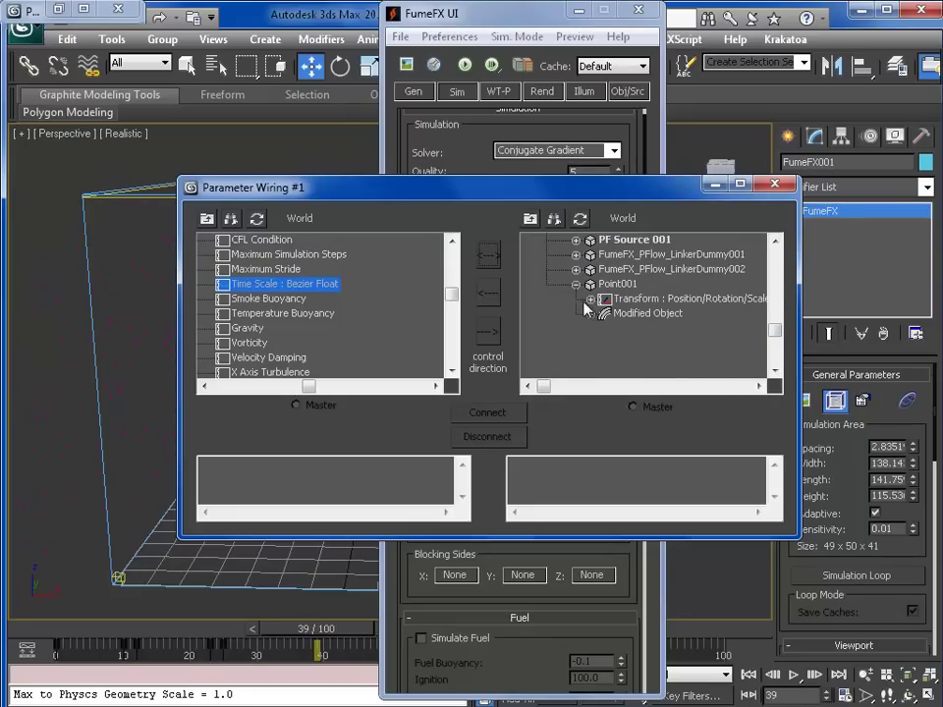
{"action": "left_click", "coordinate": [590, 313]}
{"action": "left_click", "coordinate": [605, 328]}
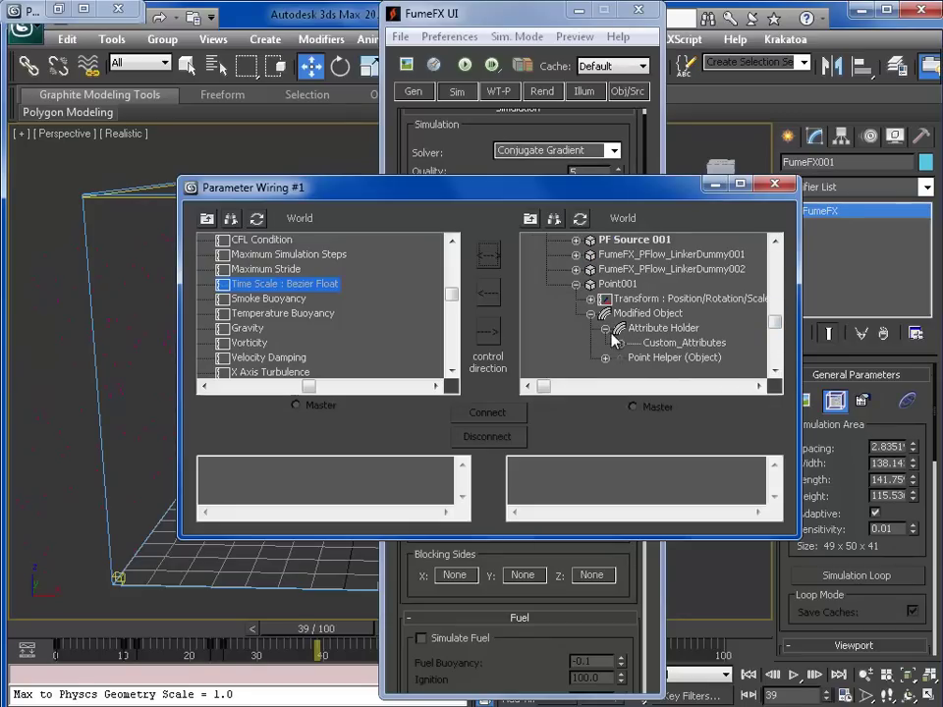
{"action": "left_click", "coordinate": [620, 343]}
{"action": "left_click", "coordinate": [685, 358]}
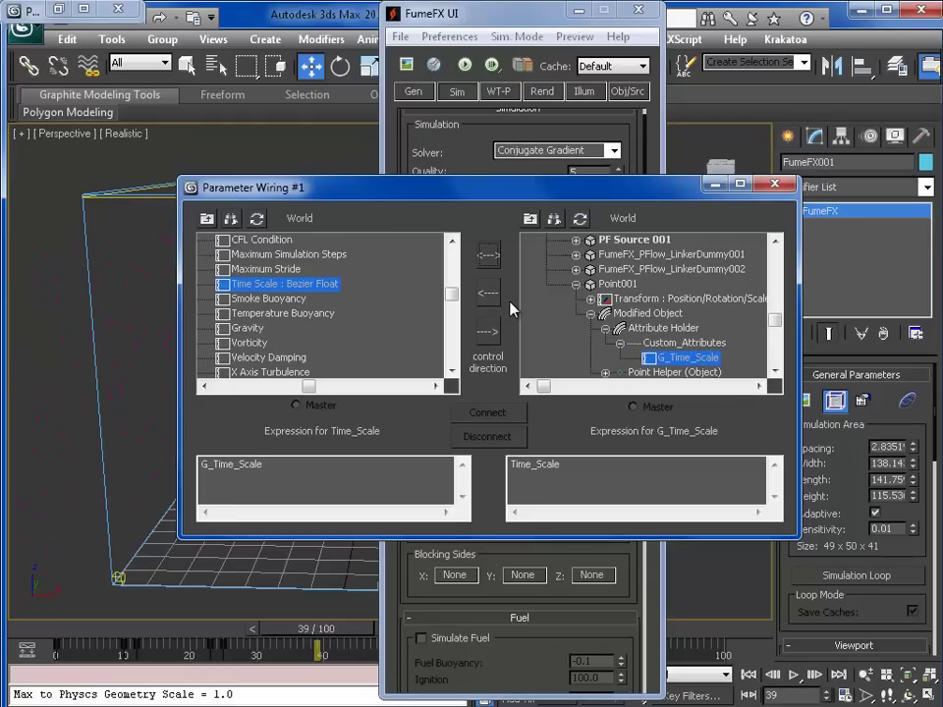
Step: Try out both one-way control directions between Time Scale and G_Time_Scale along with their expression fields
{"action": "left_click_drag", "start_coordinate": [439, 193], "coordinate": [459, 182]}
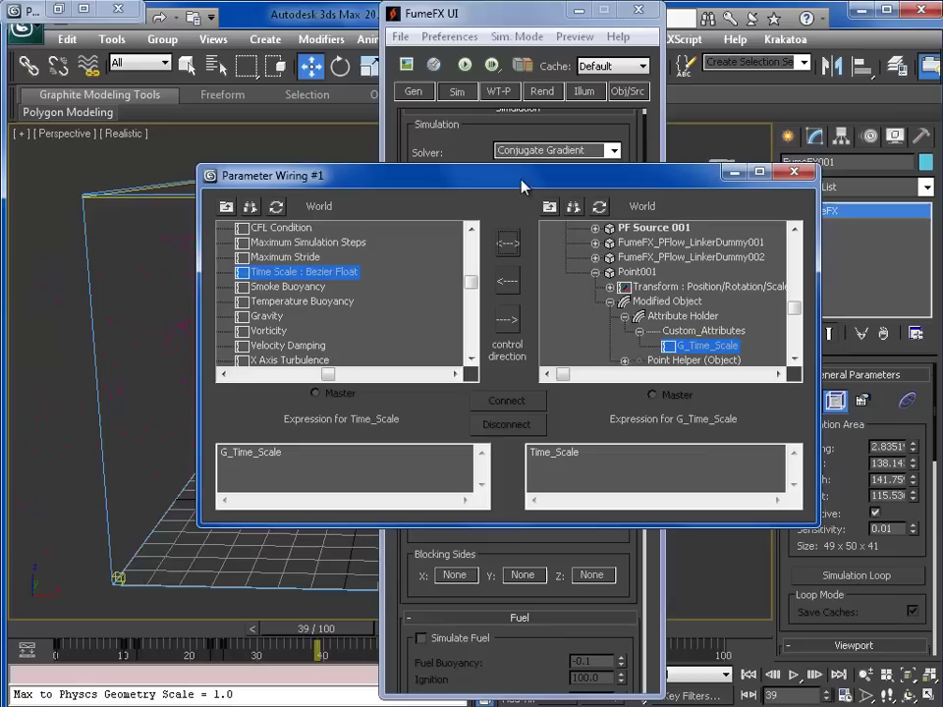
{"action": "left_click", "coordinate": [512, 285]}
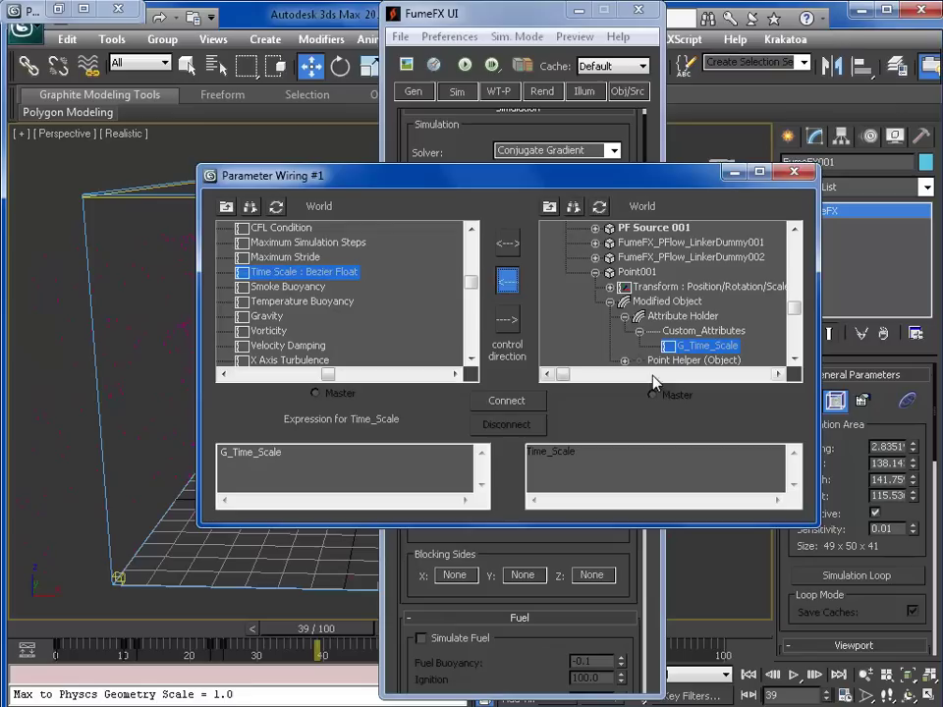
{"action": "left_click", "coordinate": [318, 455]}
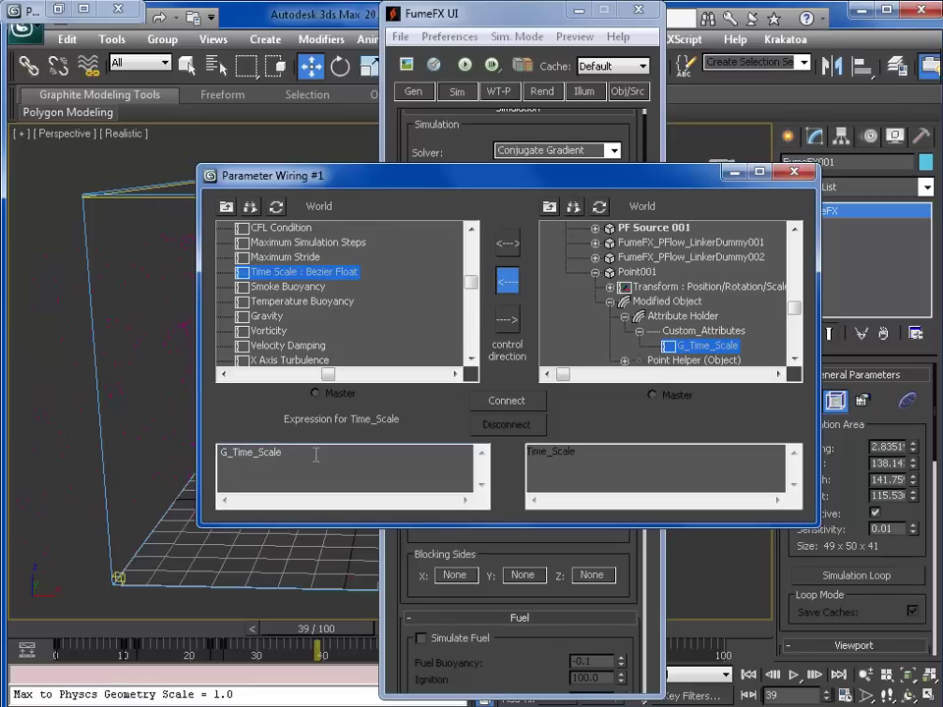
{"action": "type", "text": "asdas"}
{"action": "key", "text": "BackSpace"}
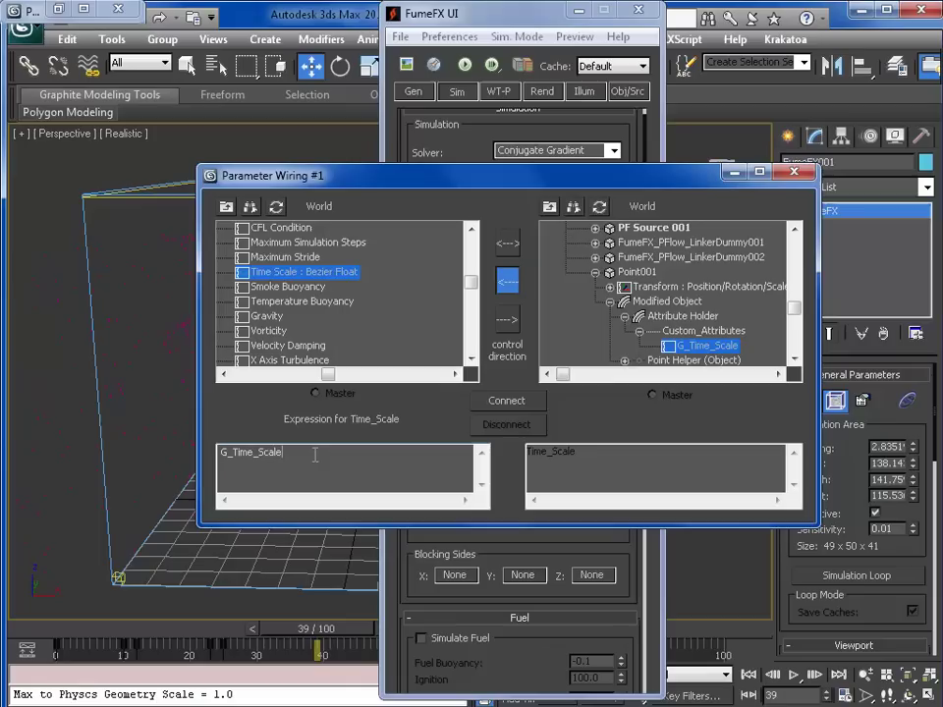
{"action": "left_click", "coordinate": [508, 320]}
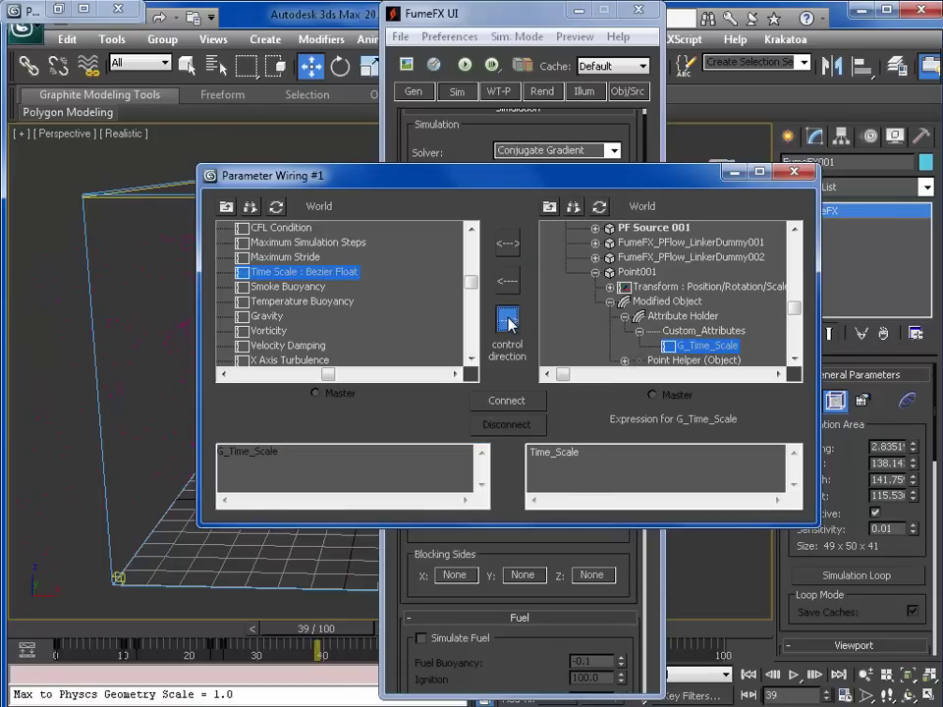
{"action": "left_click_drag", "start_coordinate": [536, 453], "coordinate": [598, 456]}
{"action": "left_click", "coordinate": [603, 456]}
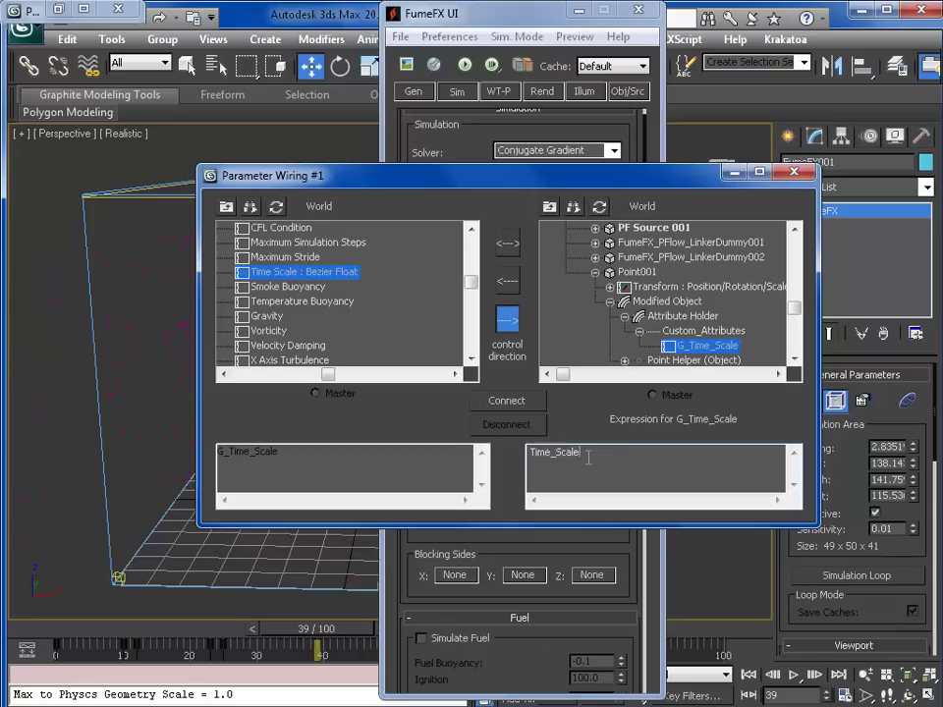
Step: Make G_Time_Scale control the FumeFX Time Scale one way and connect the two parameters
{"action": "left_click", "coordinate": [503, 287]}
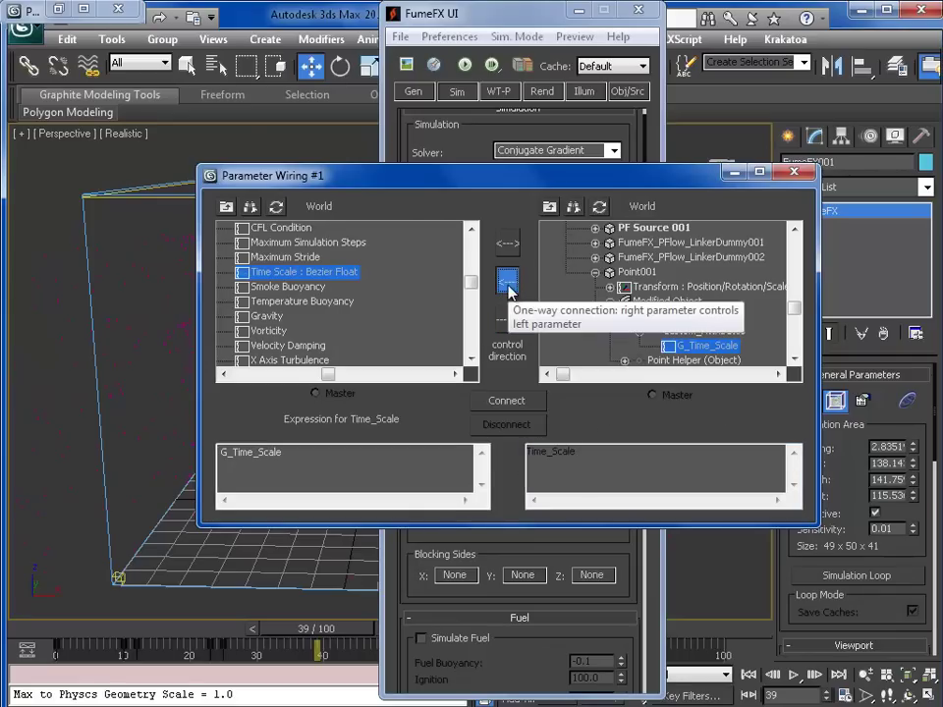
{"action": "left_click", "coordinate": [507, 403]}
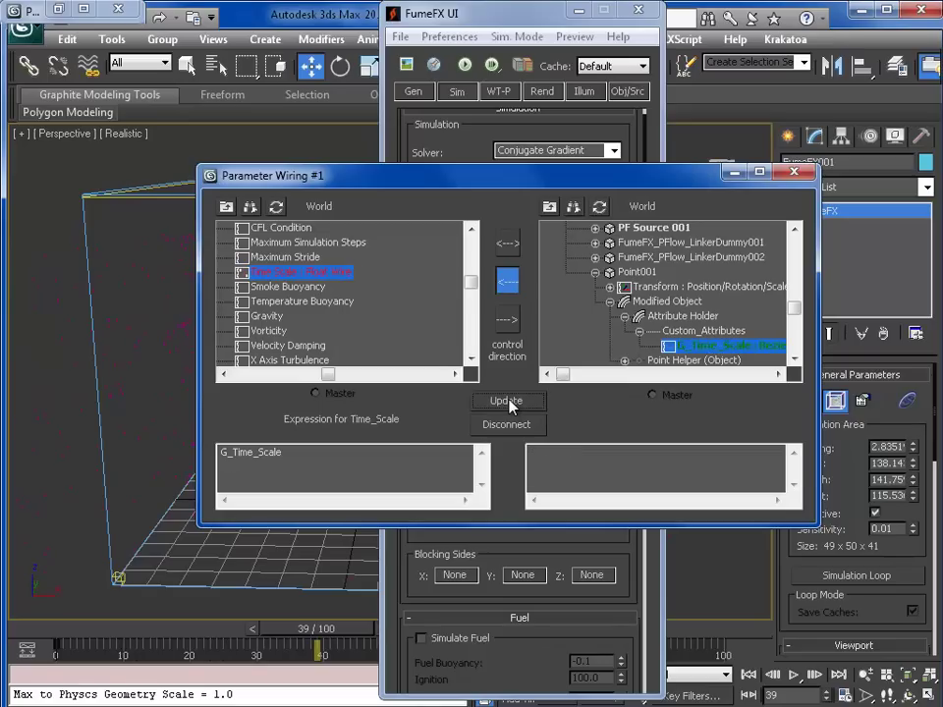
Step: Try a factor of 2 and a sine function in the Time_Scale wire expression, and restore it to G_Time_Scale
{"action": "left_click", "coordinate": [387, 451]}
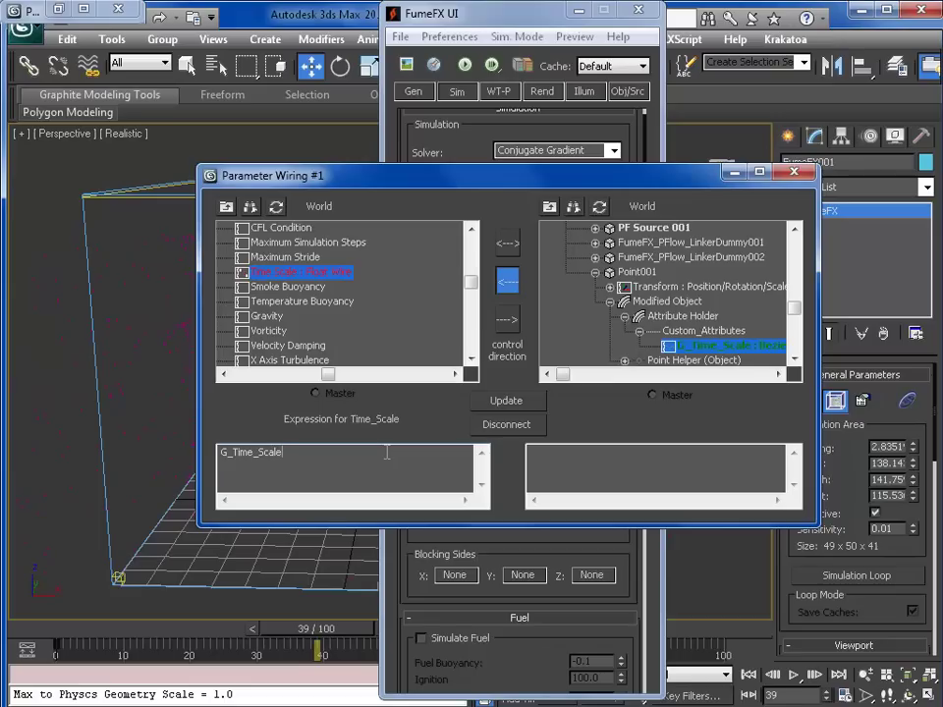
{"action": "type", "text": "*"}
{"action": "type", "text": "2"}
{"action": "type", "text": "*"}
{"action": "type", "text": "sin("}
{"action": "type", "text": "G_"}
{"action": "left_click_drag", "start_coordinate": [287, 471], "coordinate": [220, 452]}
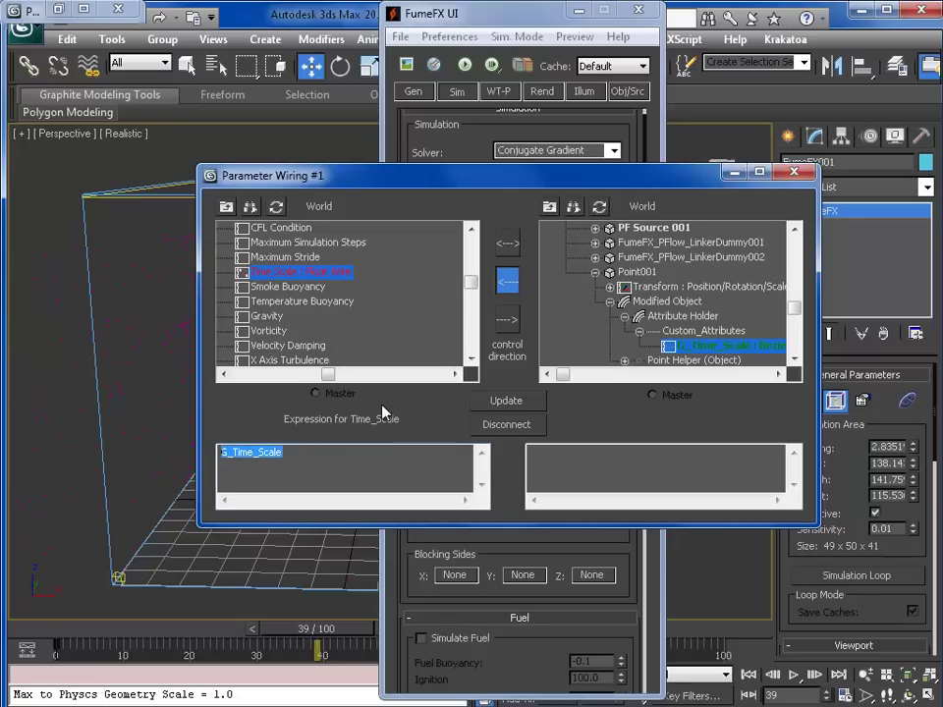
{"action": "left_click", "coordinate": [293, 448]}
{"action": "left_click", "coordinate": [505, 406]}
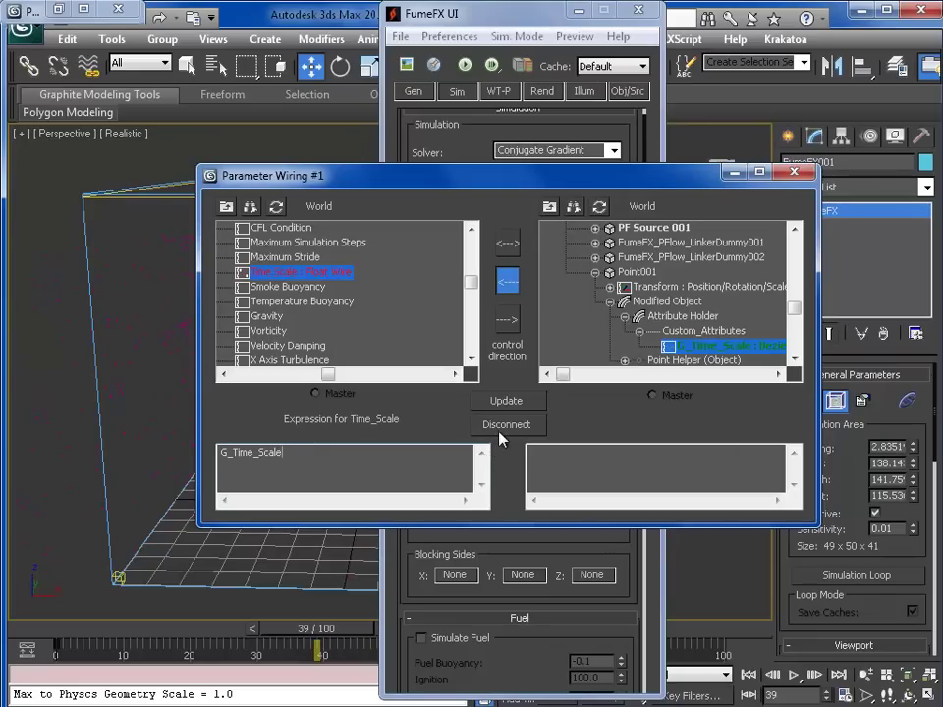
Step: Close the wiring dialog, try a G_Time_Scale of 1.7 on Point001, and reopen the FumeFX settings to test the wired Time Scale
{"action": "left_click", "coordinate": [795, 174]}
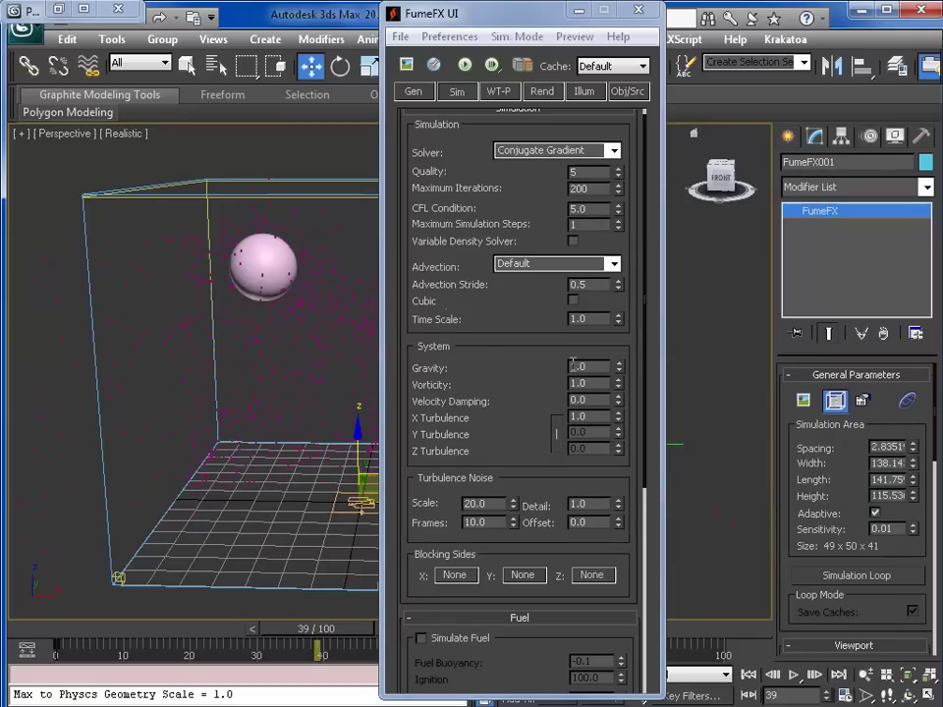
{"action": "left_click", "coordinate": [606, 318]}
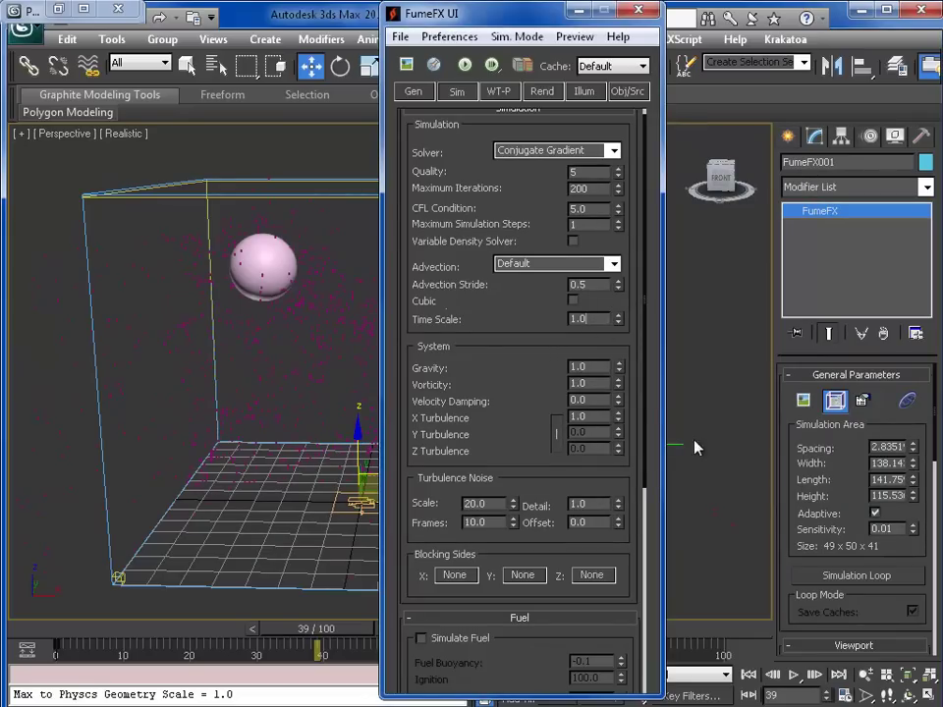
{"action": "left_click_drag", "start_coordinate": [462, 12], "coordinate": [289, 15]}
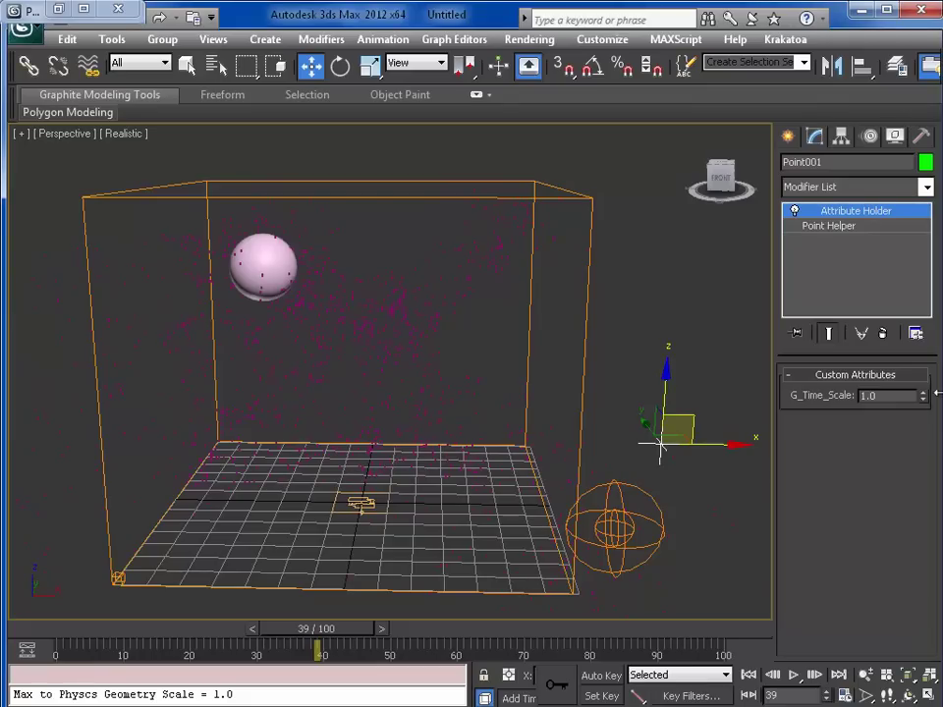
{"action": "left_click_drag", "start_coordinate": [922, 403], "coordinate": [881, 420]}
{"action": "left_click", "coordinate": [580, 375]}
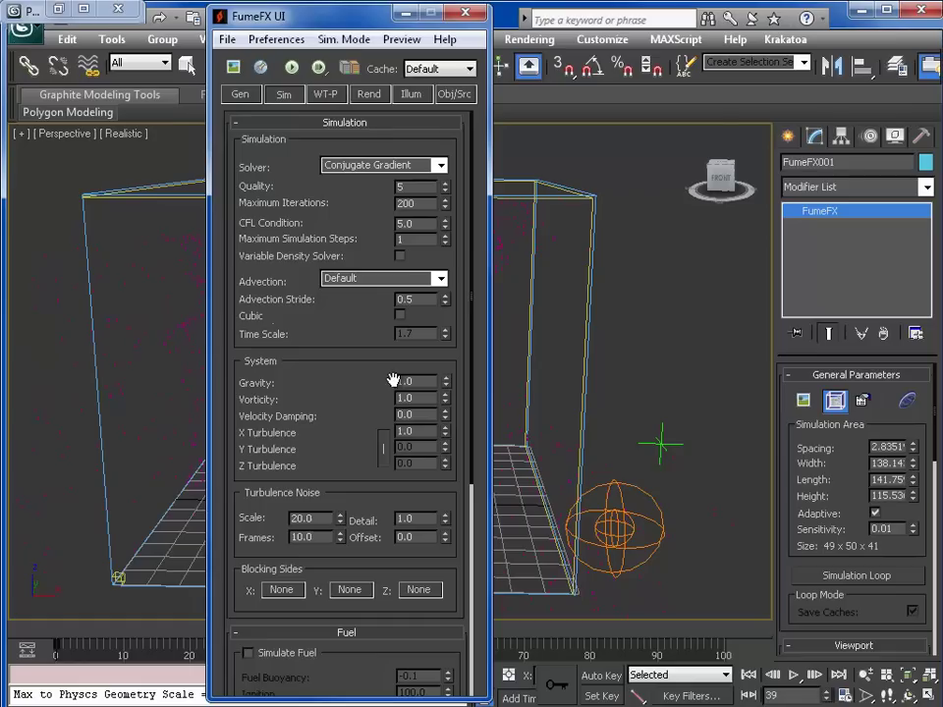
Step: Check whether the wire can be edited from the FumeFX Time Scale field, comparing its context options with those of Advection Stride
{"action": "scroll", "coordinate": [380, 342], "scroll_direction": "down", "scroll_amount": 1}
{"action": "scroll", "coordinate": [380, 342], "scroll_direction": "up", "scroll_amount": 1}
{"action": "right_click", "coordinate": [391, 338]}
{"action": "left_click", "coordinate": [394, 334]}
{"action": "right_click", "coordinate": [360, 352]}
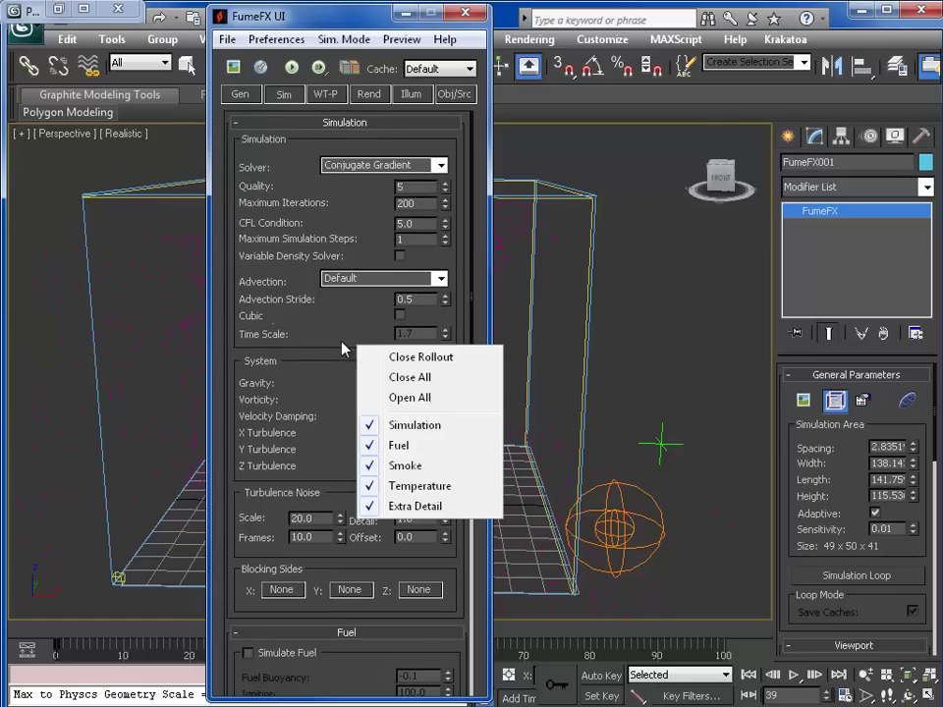
{"action": "left_click", "coordinate": [423, 326]}
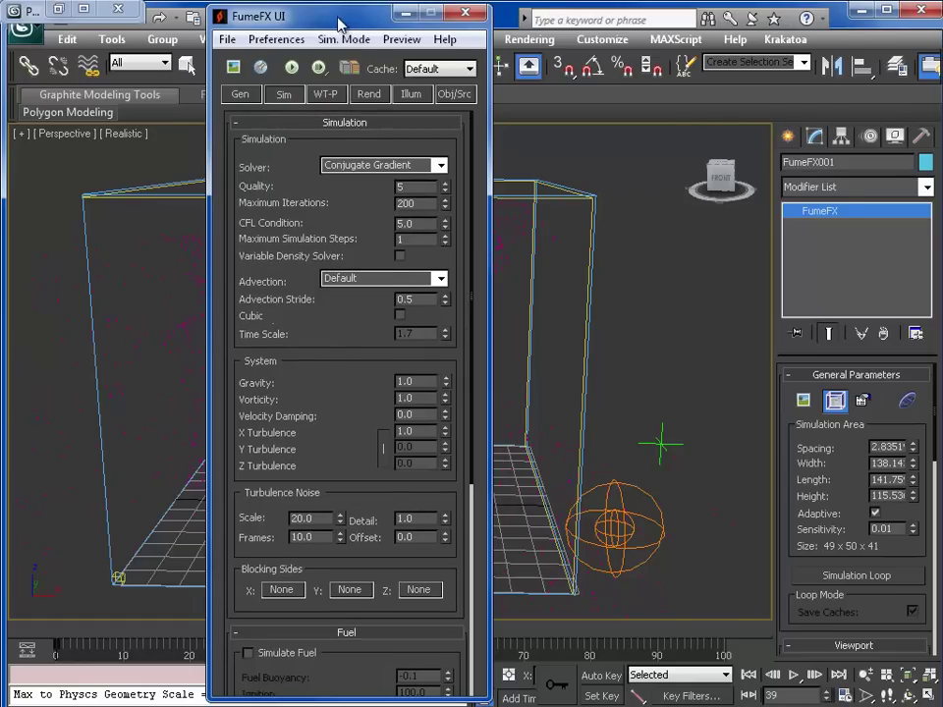
{"action": "left_click_drag", "start_coordinate": [339, 24], "coordinate": [693, 20]}
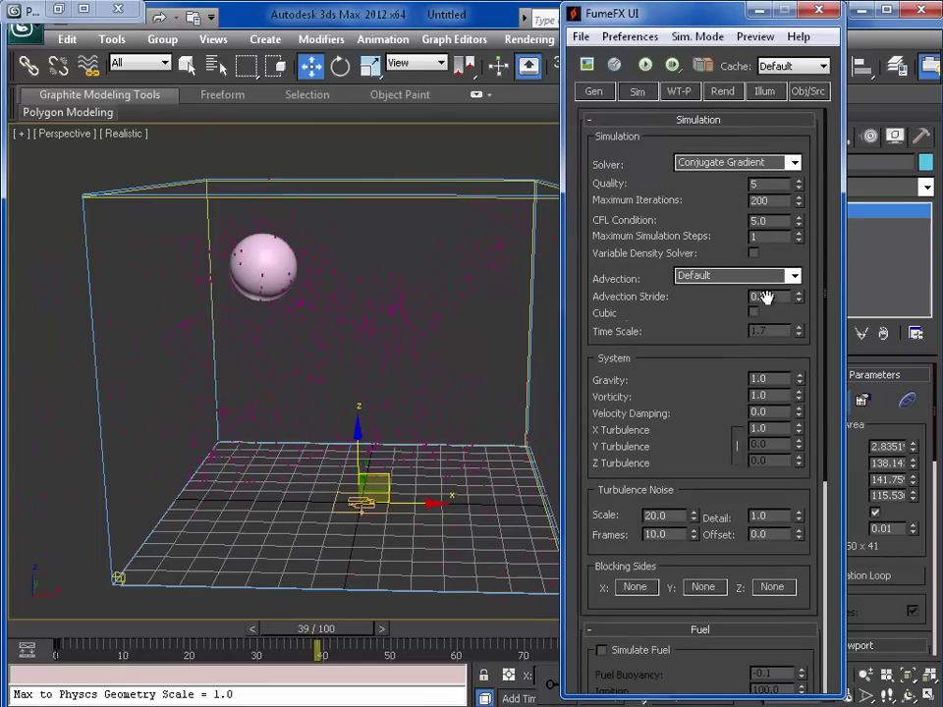
{"action": "right_click", "coordinate": [767, 335]}
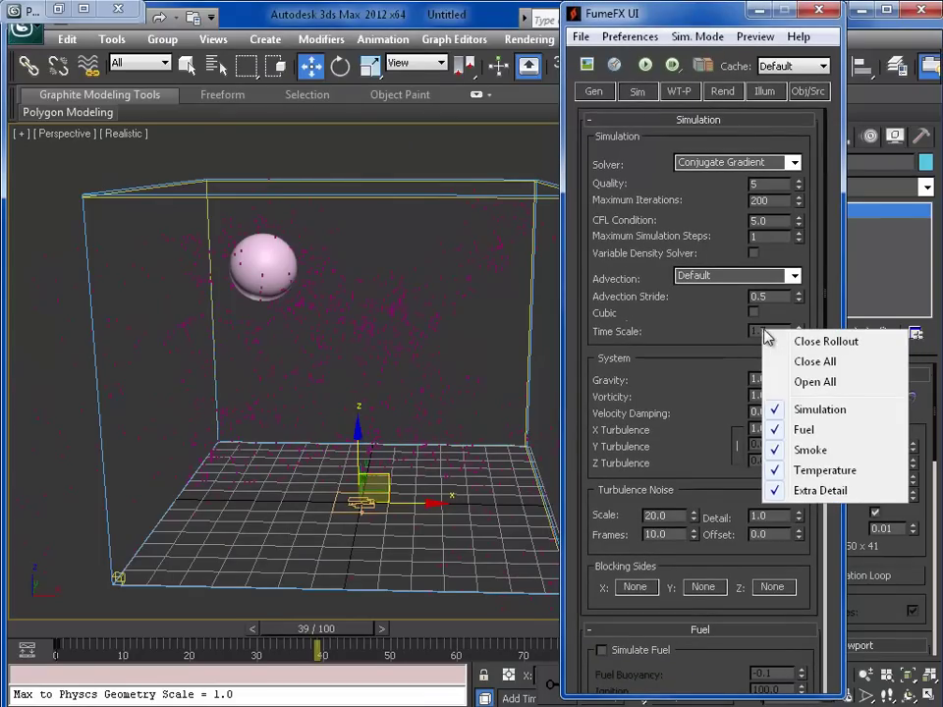
{"action": "left_click", "coordinate": [749, 328]}
{"action": "right_click", "coordinate": [770, 301]}
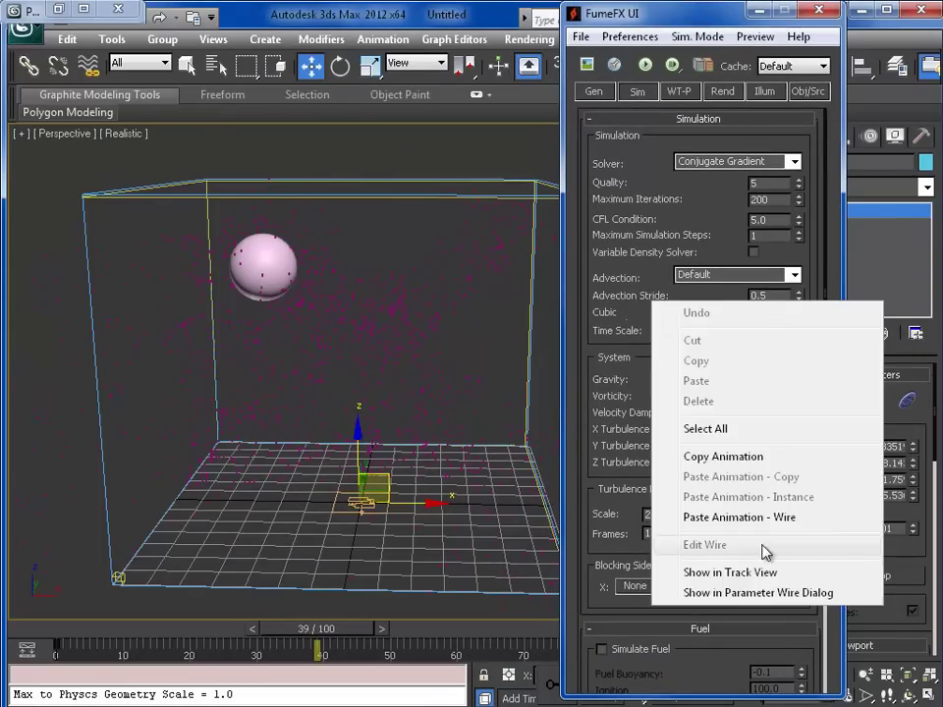
{"action": "left_click", "coordinate": [599, 313]}
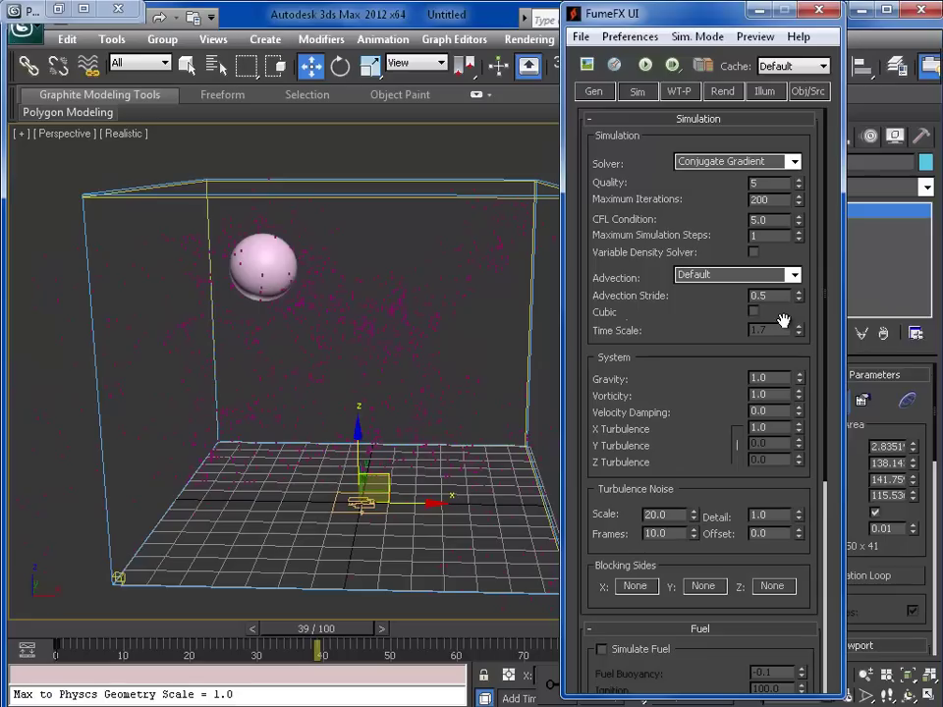
{"action": "right_click", "coordinate": [766, 337]}
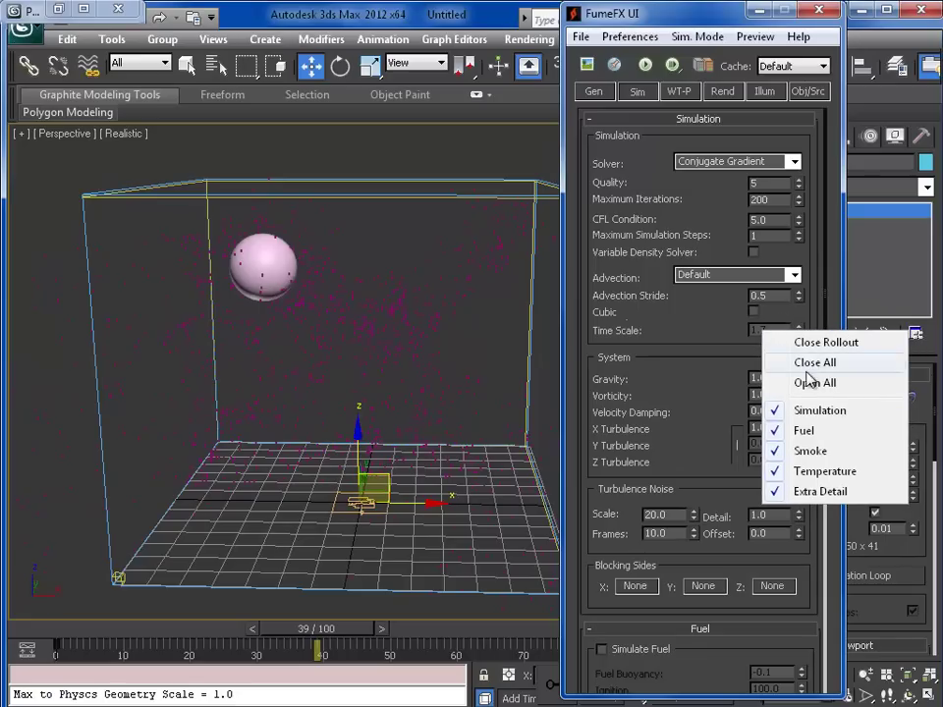
{"action": "left_click", "coordinate": [641, 326]}
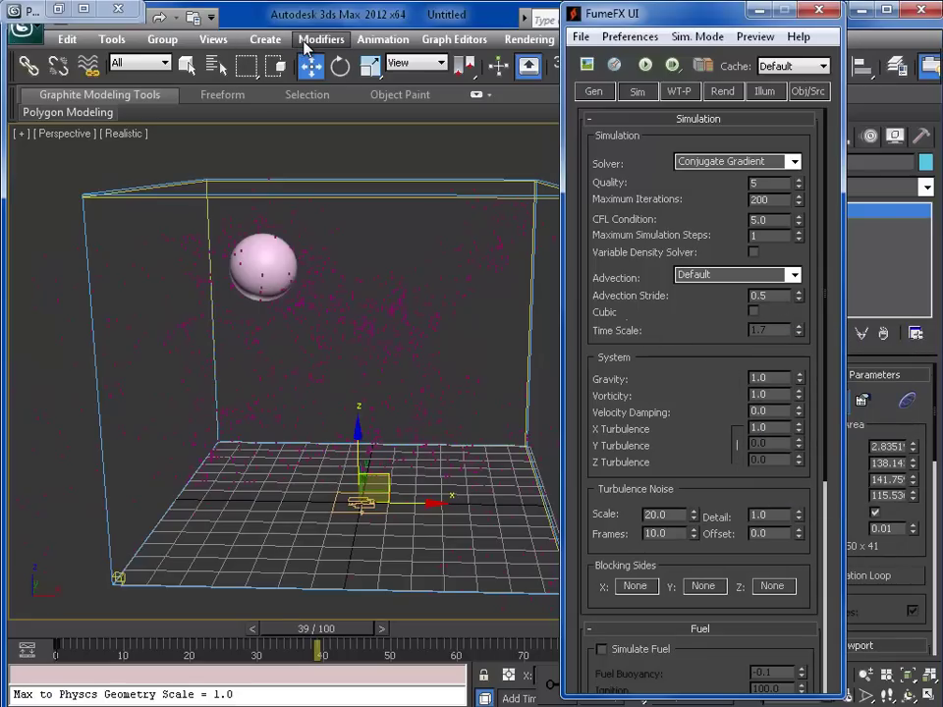
Step: Review the existing wire between FumeFX001's Time Scale and Point001's G_Time_Scale in the Parameter Wire Dialog and close it
{"action": "left_click", "coordinate": [370, 44]}
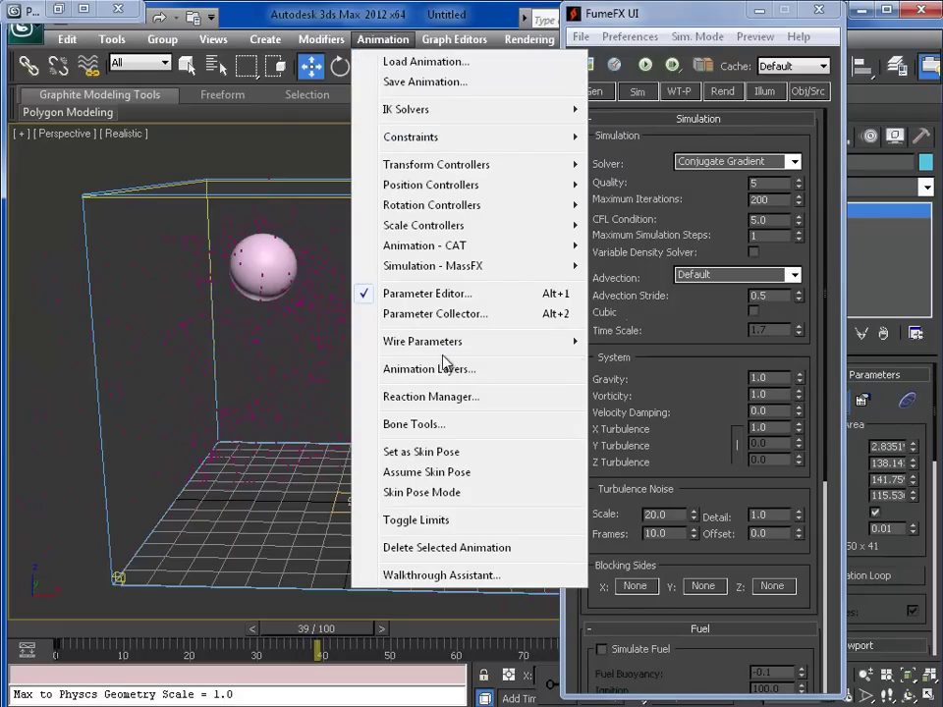
{"action": "mouse_move", "coordinate": [431, 346]}
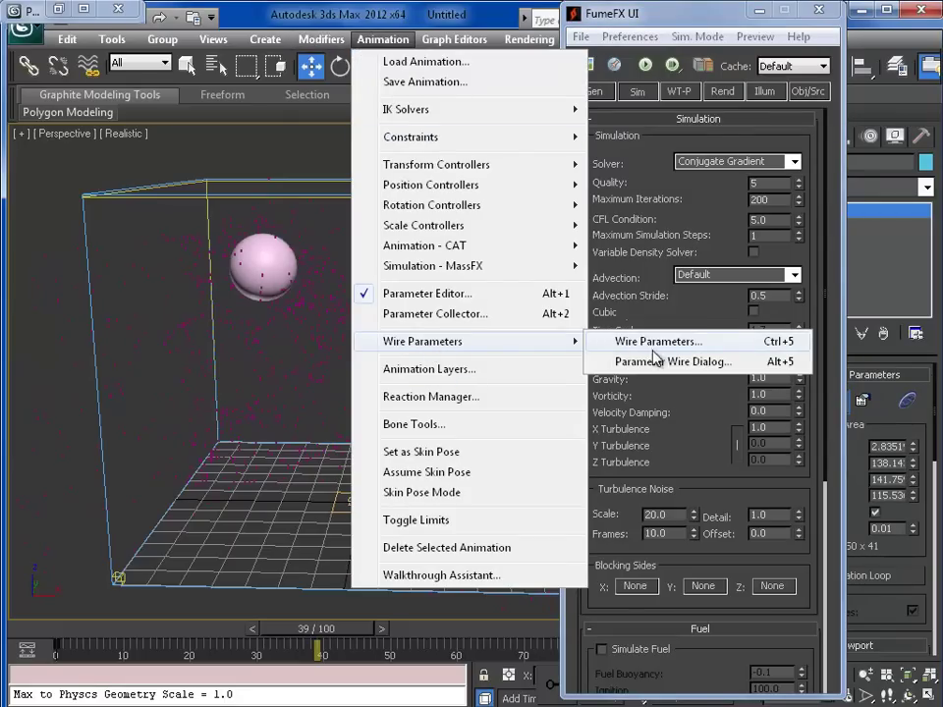
{"action": "left_click", "coordinate": [653, 363]}
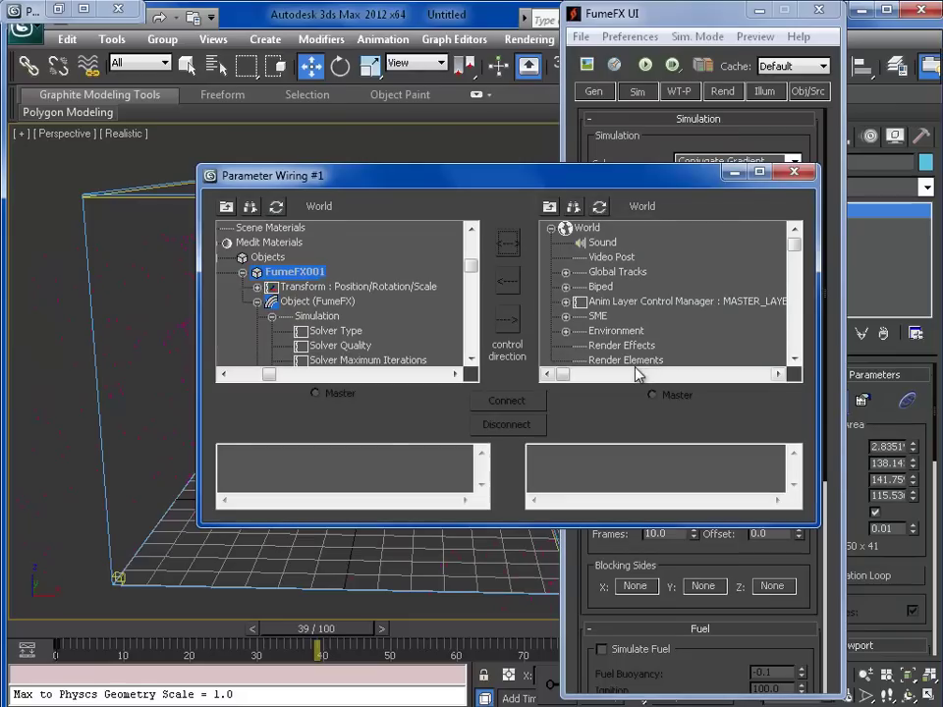
{"action": "left_click_drag", "start_coordinate": [472, 266], "coordinate": [474, 280]}
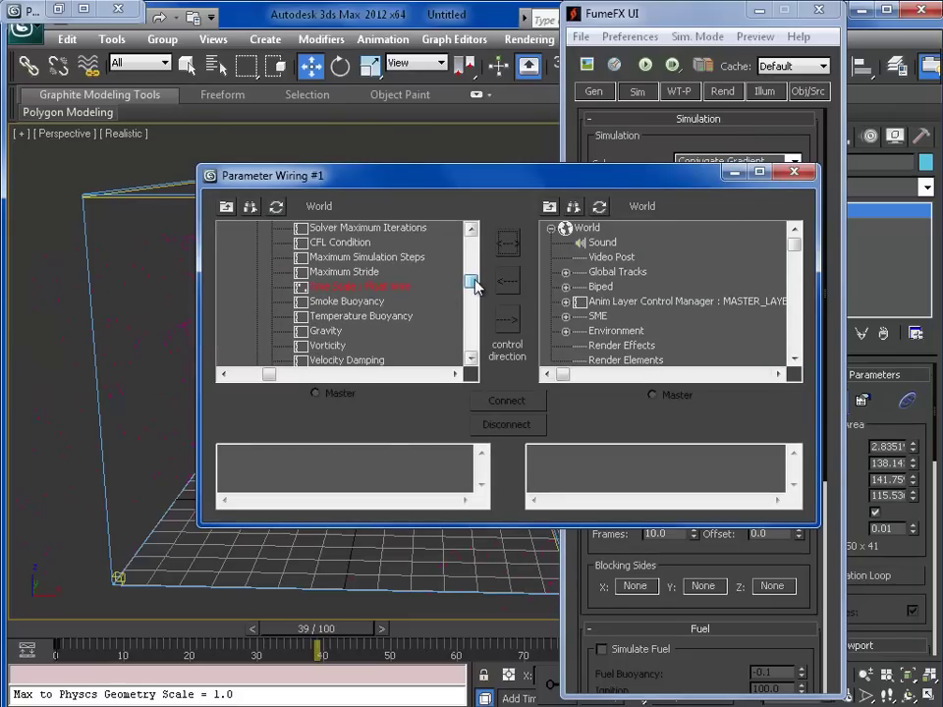
{"action": "left_click", "coordinate": [353, 286]}
{"action": "scroll", "coordinate": [474, 284], "scroll_direction": "up", "scroll_amount": 1}
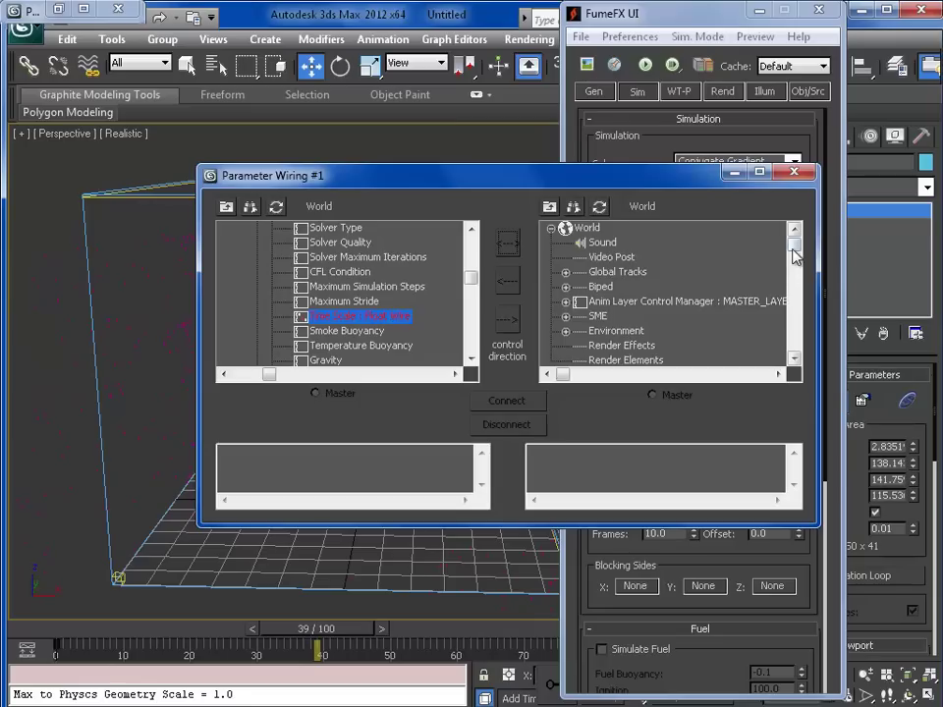
{"action": "left_click_drag", "start_coordinate": [793, 250], "coordinate": [794, 325]}
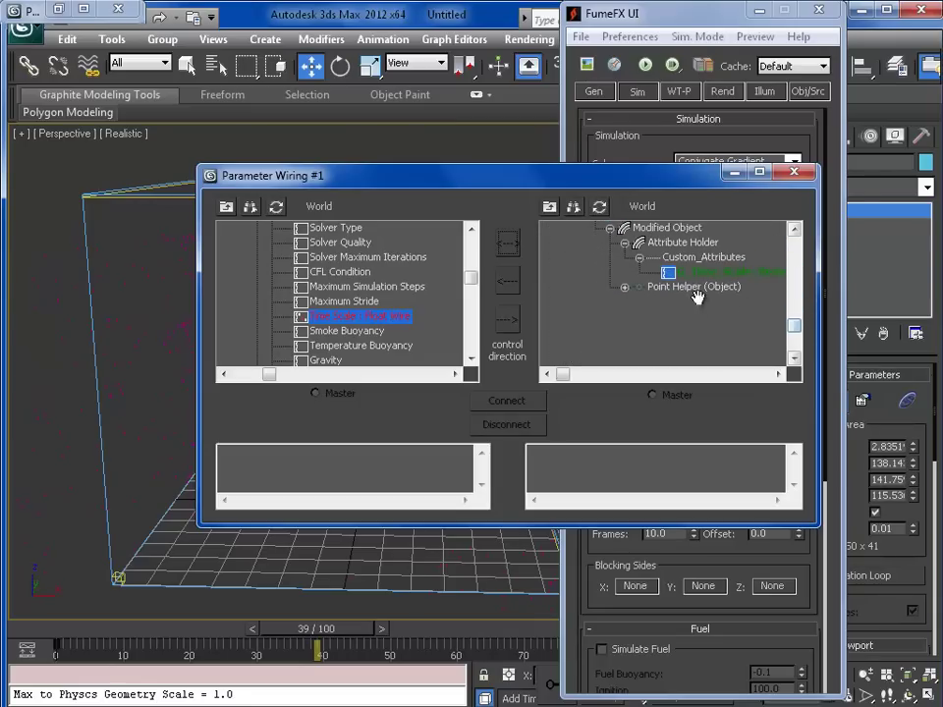
{"action": "left_click", "coordinate": [702, 272]}
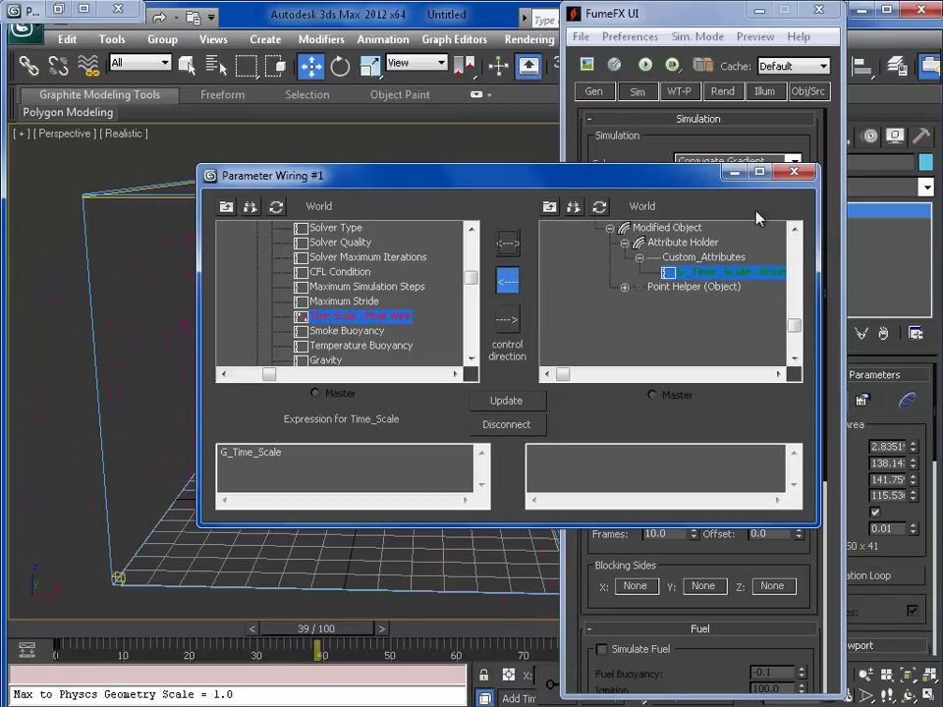
{"action": "left_click", "coordinate": [744, 174]}
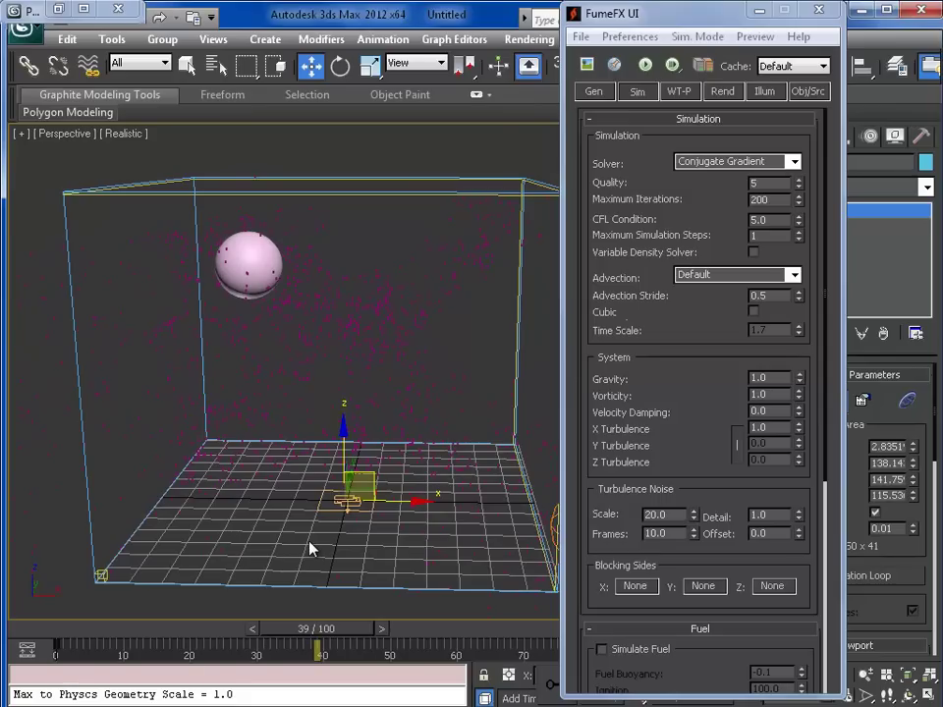
Step: Pick FumeFX Follow 001's Velocity Multiplier and Point001's G_Time_Scale as the two parameters to wire
{"action": "key", "text": "6"}
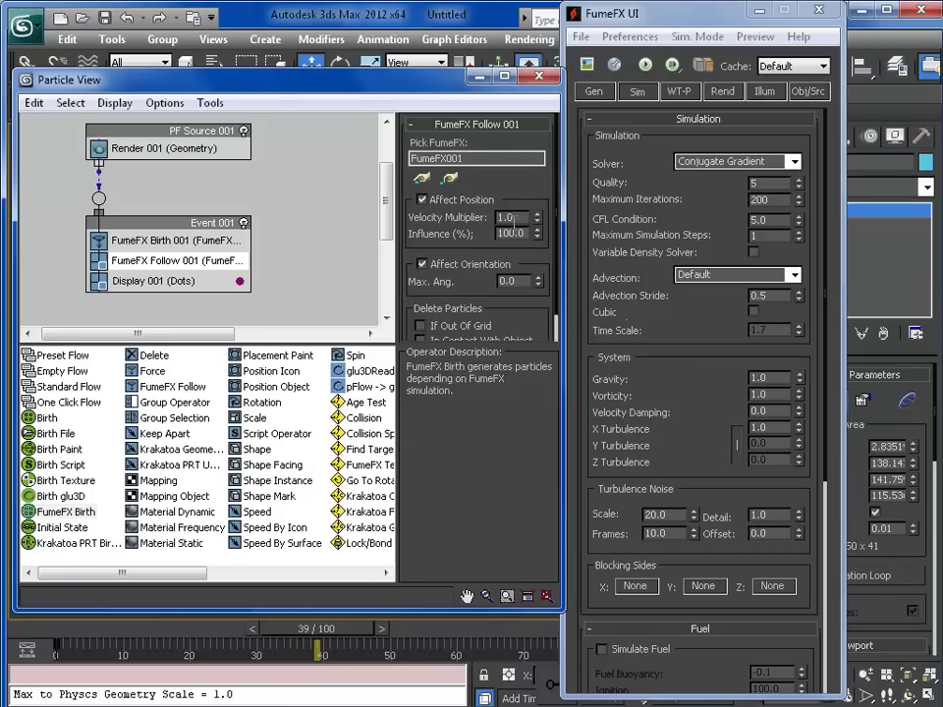
{"action": "right_click", "coordinate": [517, 217]}
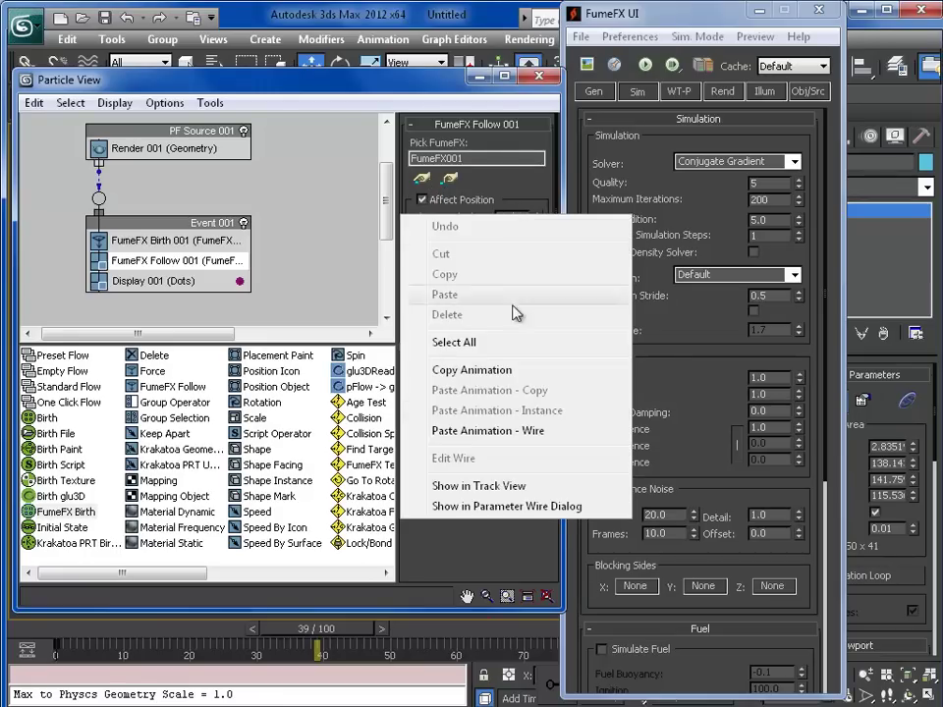
{"action": "left_click", "coordinate": [500, 512]}
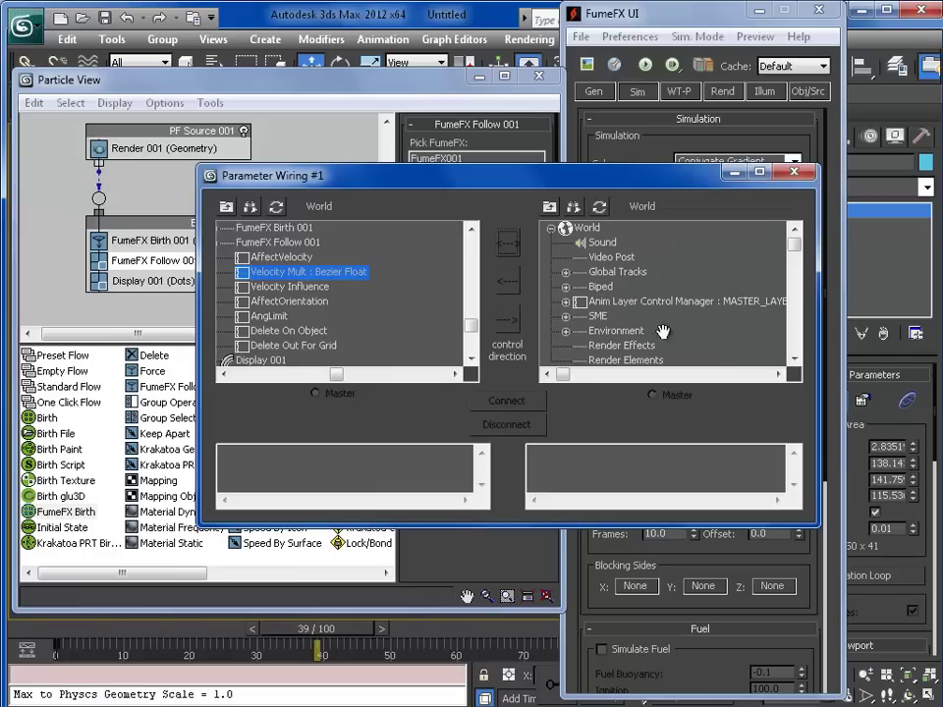
{"action": "left_click_drag", "start_coordinate": [794, 243], "coordinate": [794, 315]}
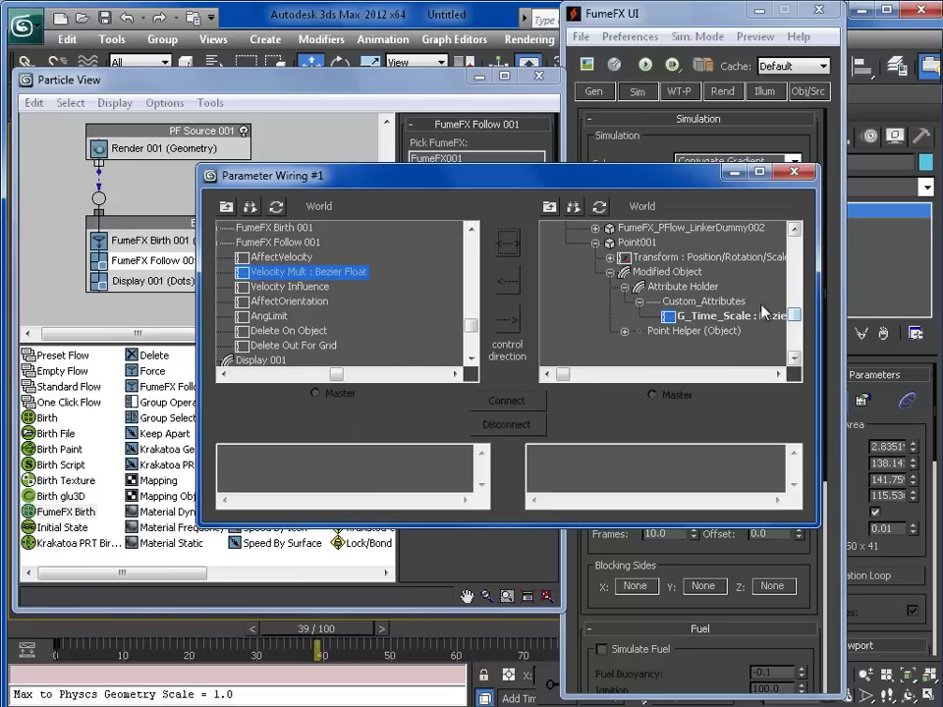
{"action": "left_click", "coordinate": [699, 317]}
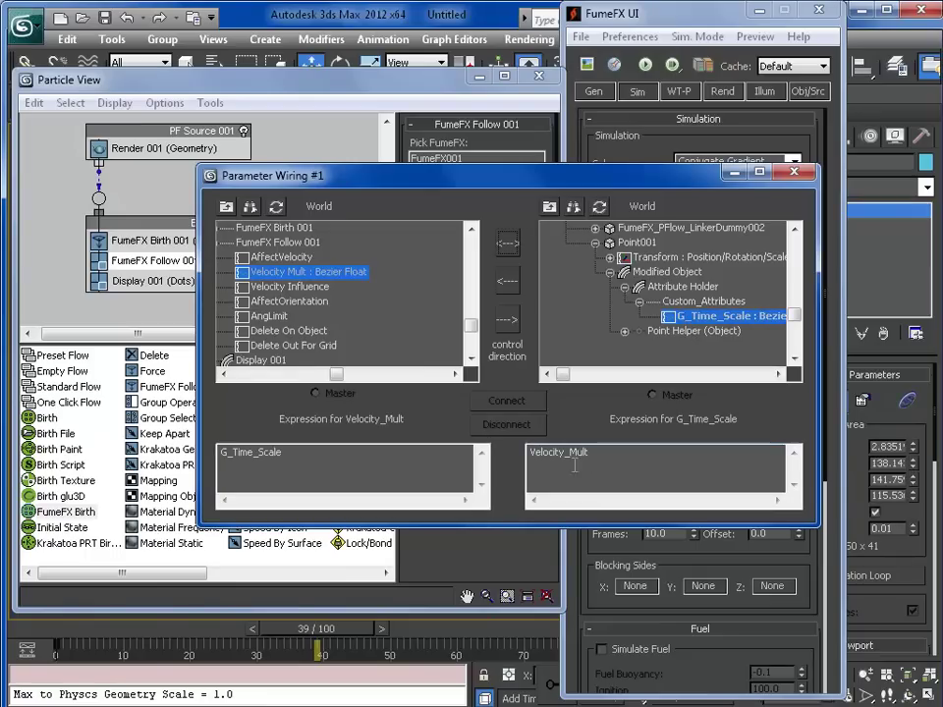
Step: Make G_Time_Scale control Velocity_Mult one way, connect them, and clear away the wiring, Particle View and FumeFX windows
{"action": "left_click", "coordinate": [508, 282]}
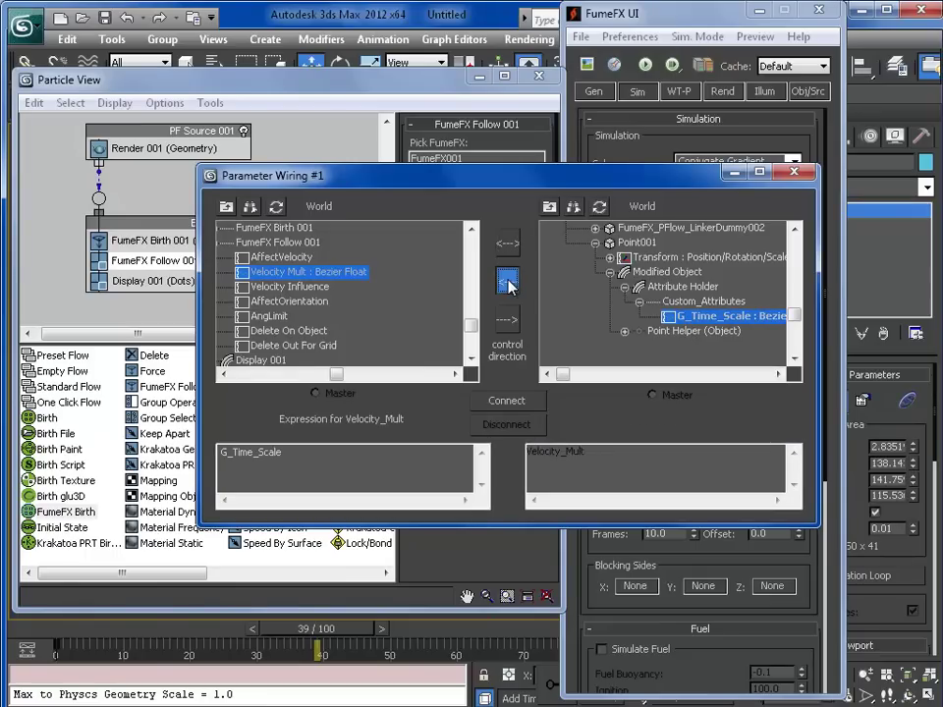
{"action": "left_click", "coordinate": [518, 401]}
{"action": "left_click", "coordinate": [794, 171]}
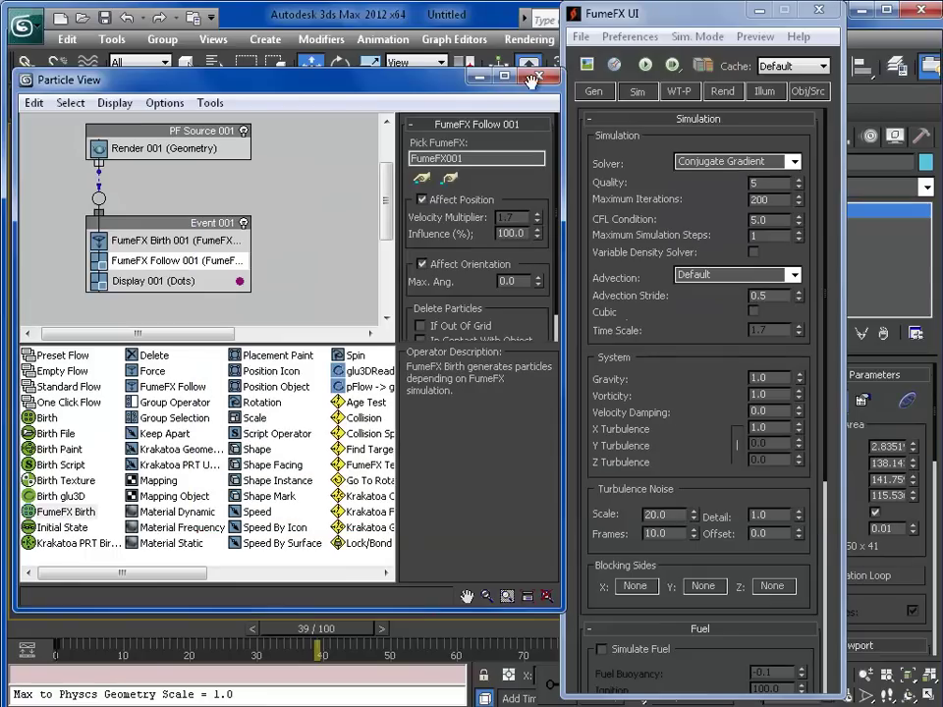
{"action": "left_click", "coordinate": [480, 76]}
{"action": "left_click", "coordinate": [819, 9]}
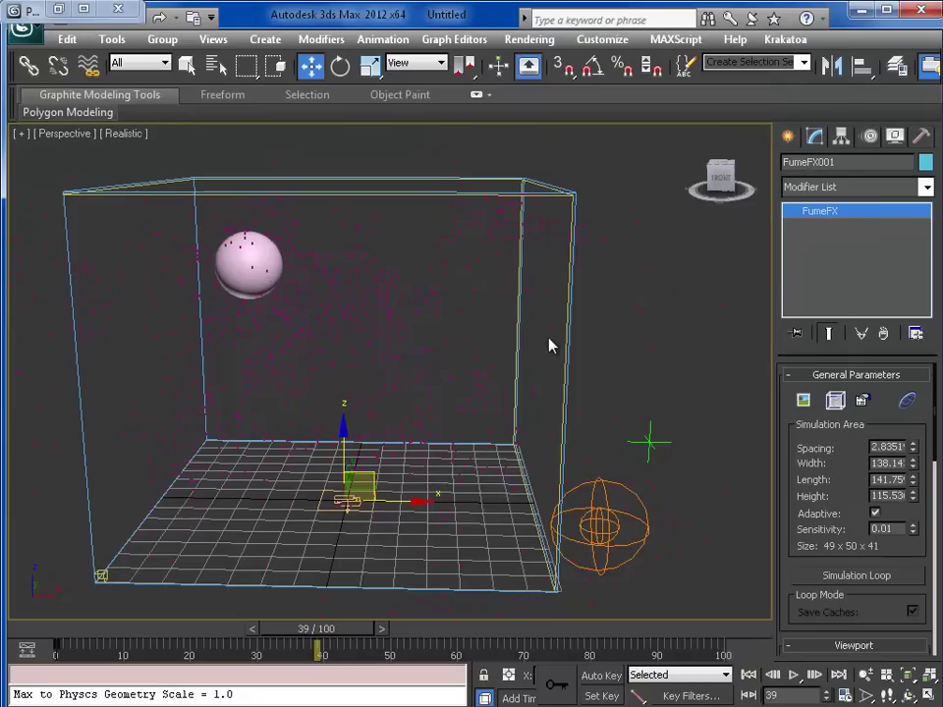
Step: Select the Point001 helper and return the animation to frame 0
{"action": "middle_click_drag", "start_coordinate": [549, 342], "coordinate": [592, 359]}
{"action": "left_click", "coordinate": [699, 432]}
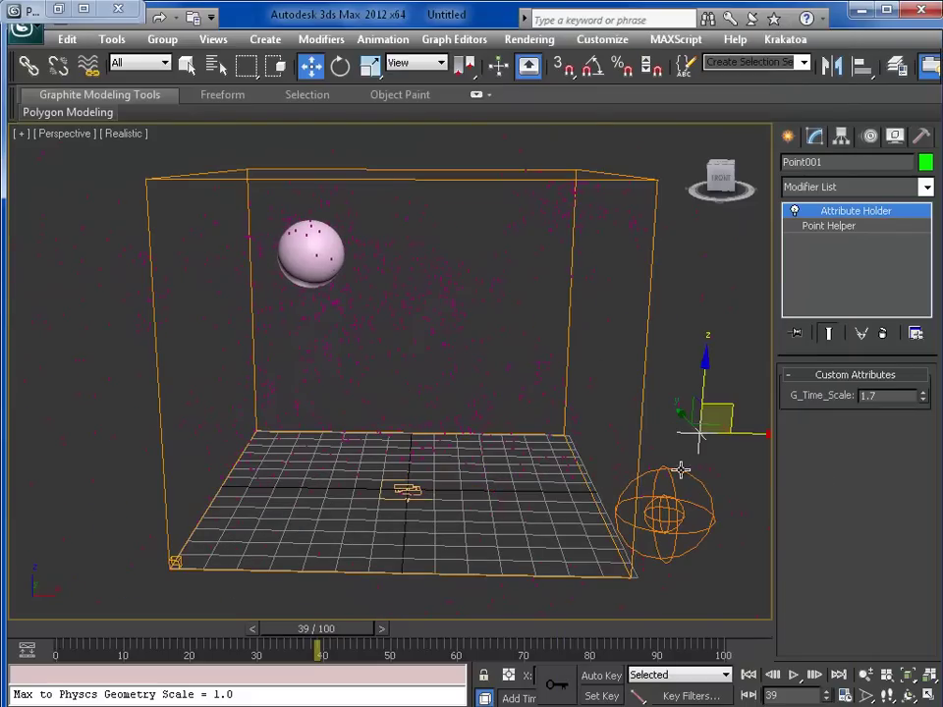
{"action": "left_click", "coordinate": [748, 675]}
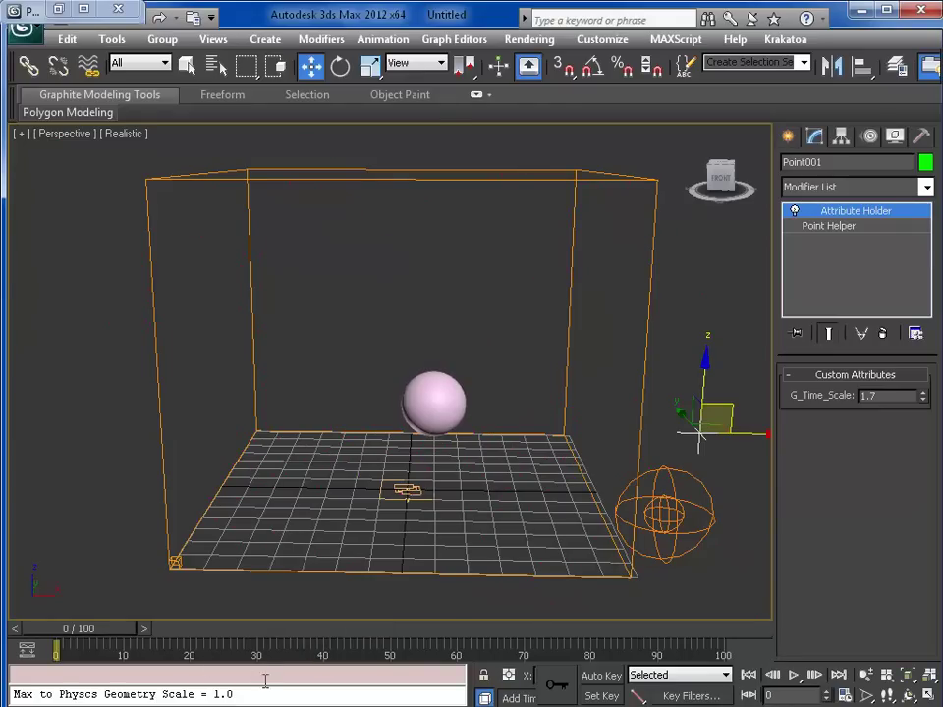
Step: Turn off PF Source 001 in Particle View and minimize the window
{"action": "key", "text": "6"}
{"action": "right_click", "coordinate": [189, 133]}
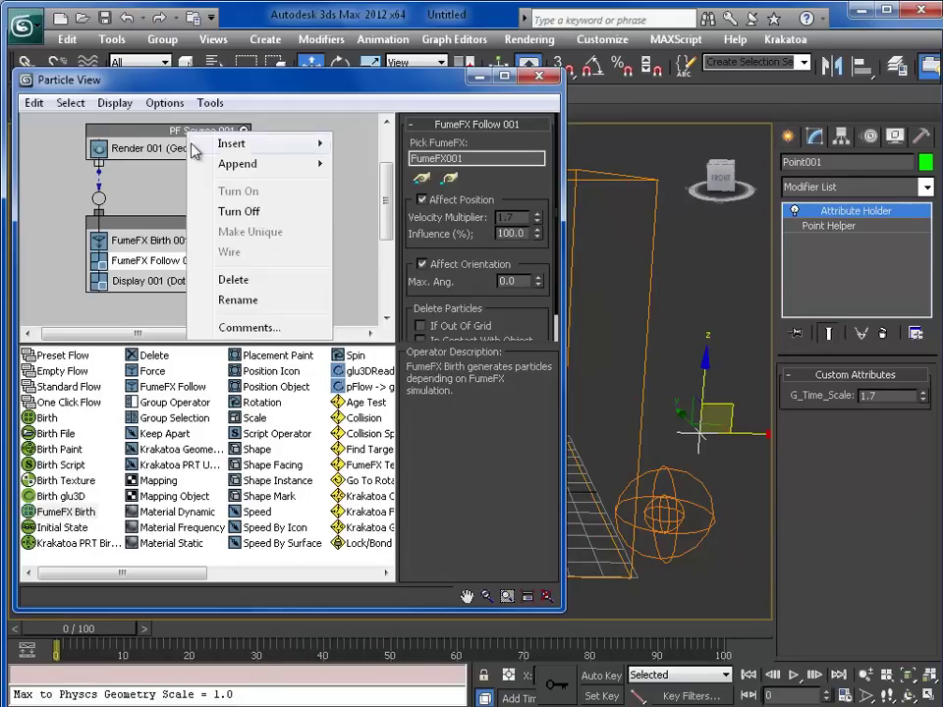
{"action": "left_click", "coordinate": [238, 211]}
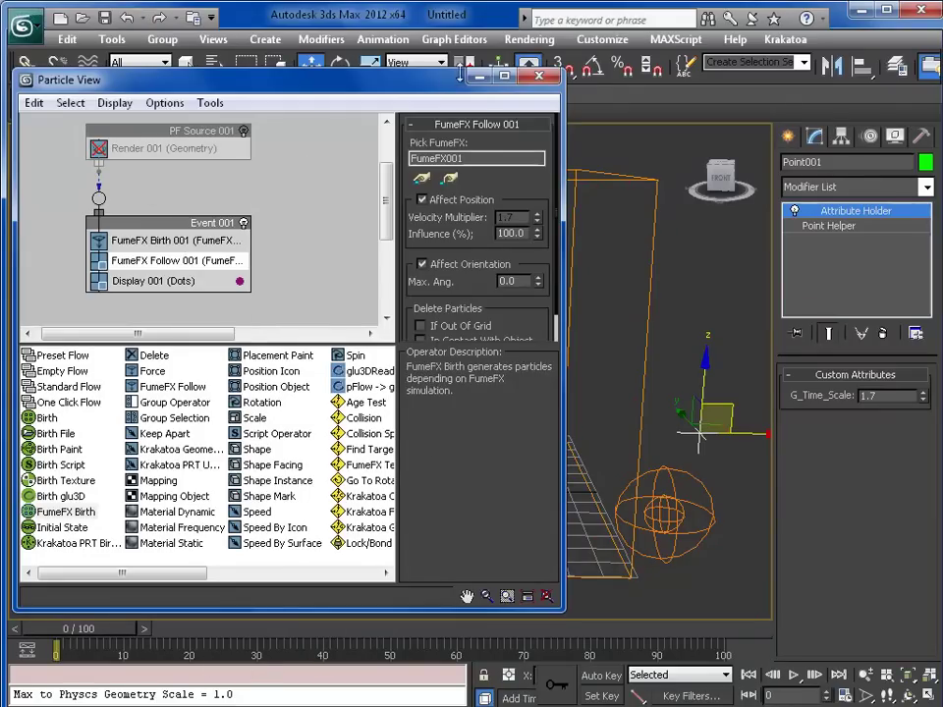
{"action": "left_click", "coordinate": [480, 77]}
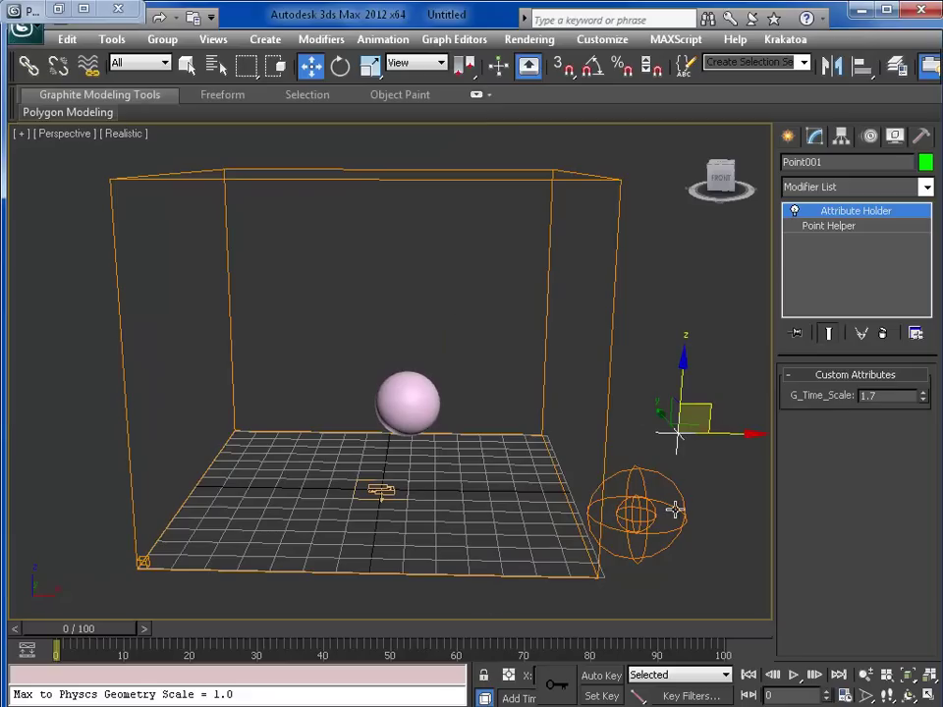
Step: Set Point001's G_Time_Scale to 1 at frame 0
{"action": "left_click_drag", "start_coordinate": [126, 629], "coordinate": [98, 629]}
{"action": "double_click", "coordinate": [866, 395]}
{"action": "type", "text": "1"}
{"action": "key", "text": "Return"}
Step: Turn on Auto Key and key Point001's G_Time_Scale at 1.0 on frame 9
{"action": "left_click", "coordinate": [601, 675]}
{"action": "left_click_drag", "start_coordinate": [79, 628], "coordinate": [141, 631]}
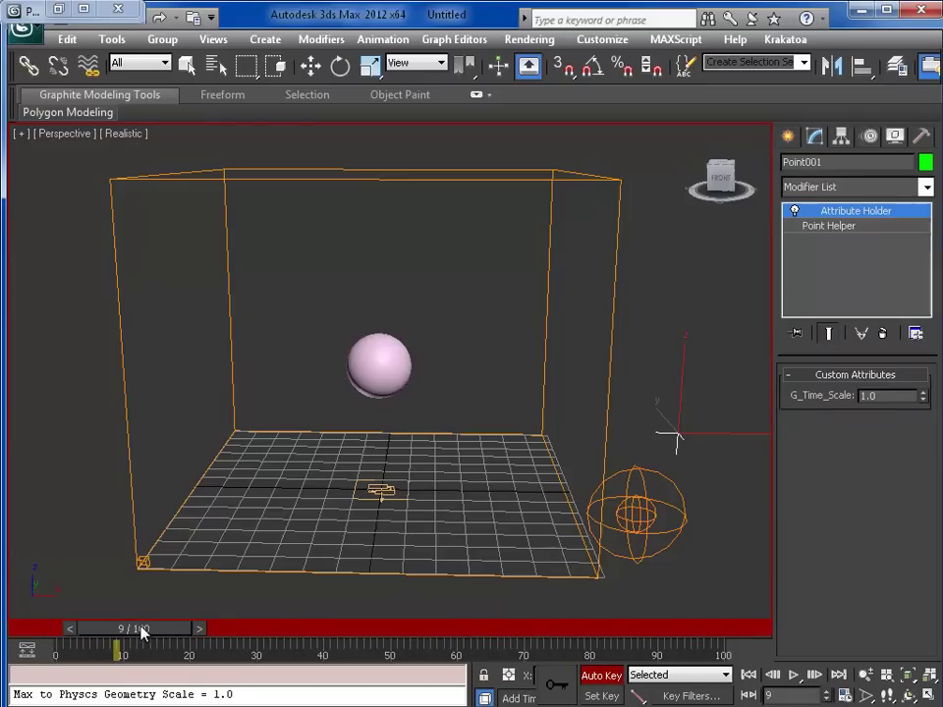
{"action": "key", "text": "w"}
{"action": "left_click", "coordinate": [923, 394]}
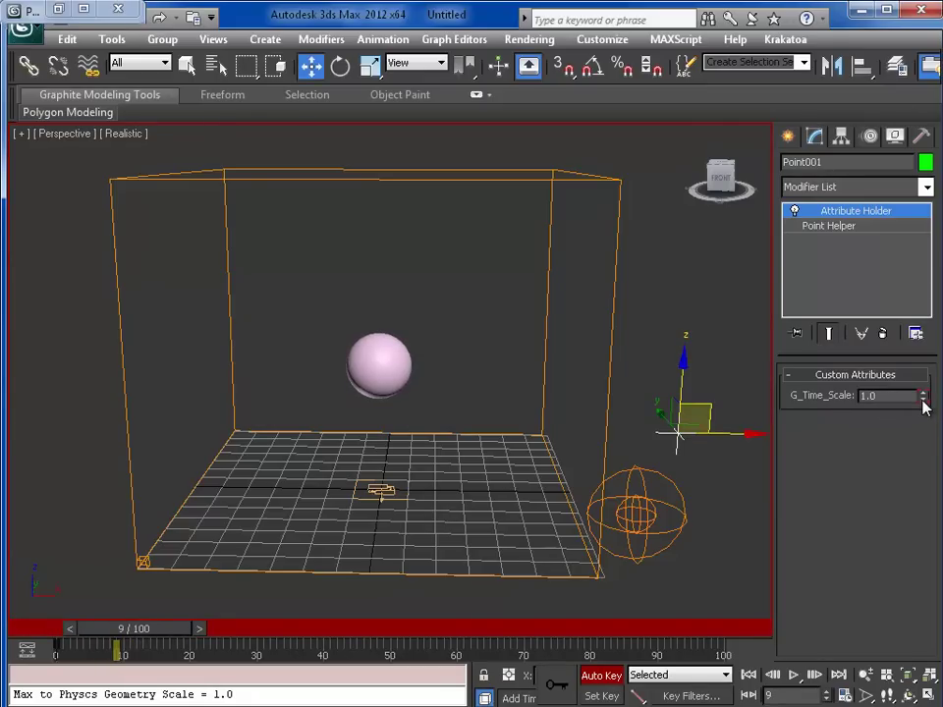
Step: Key Point001's G_Time_Scale at 0.5 on frame 10
{"action": "left_click_drag", "start_coordinate": [167, 637], "coordinate": [174, 632]}
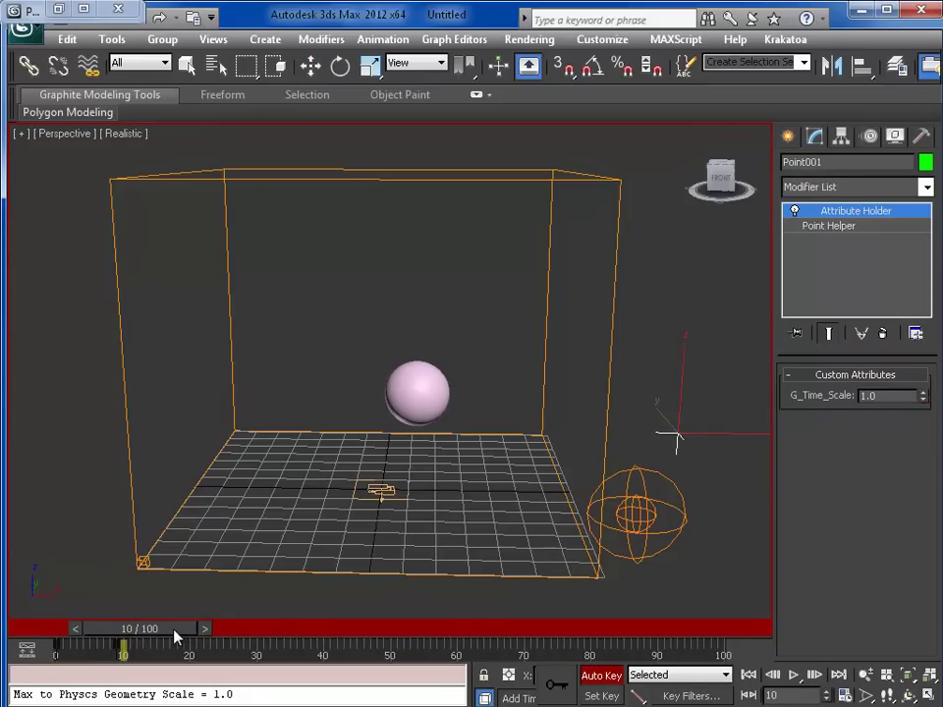
{"action": "double_click", "coordinate": [879, 395]}
{"action": "type", "text": "0.5"}
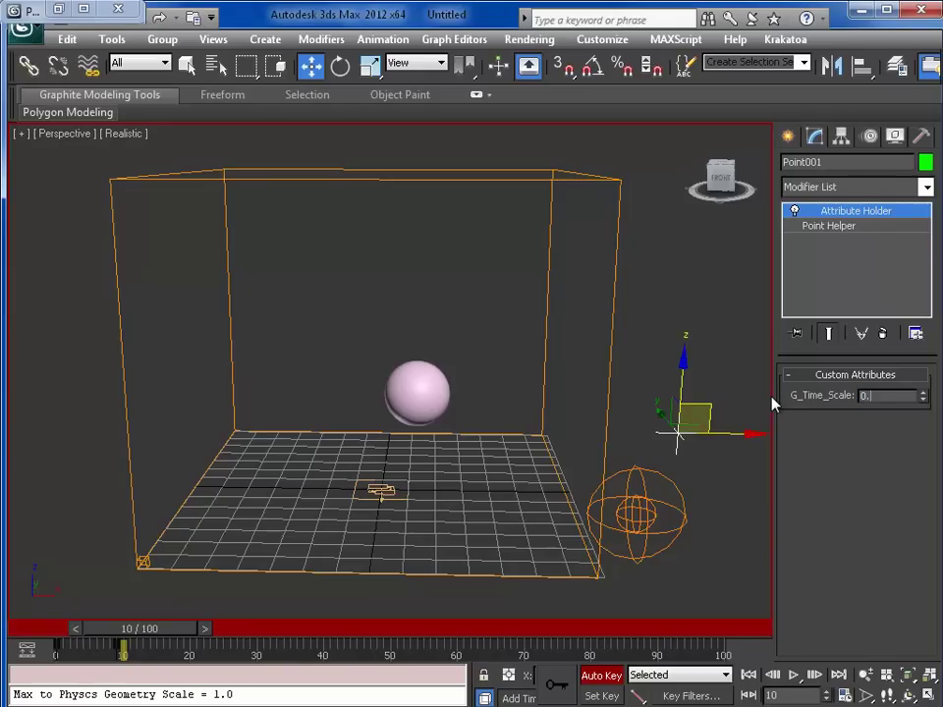
{"action": "key", "text": "Return"}
Step: Key Point001's G_Time_Scale at 0.5 on frame 19 and at 1.0 on frame 20
{"action": "left_click_drag", "start_coordinate": [158, 634], "coordinate": [215, 631]}
{"action": "key", "text": "ctrl+z"}
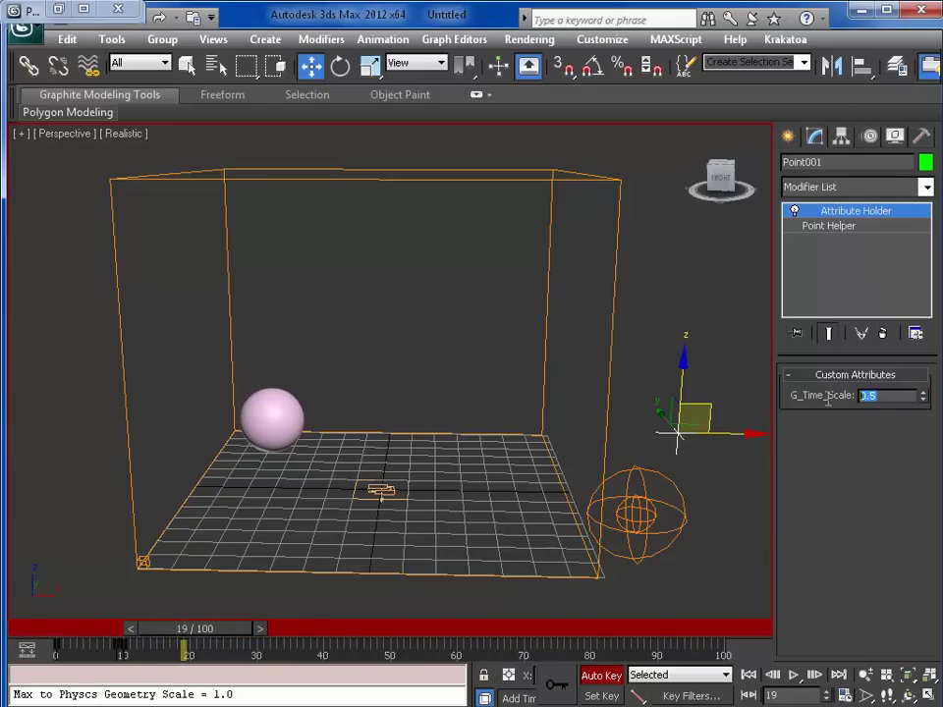
{"action": "type", "text": "0.5"}
{"action": "key", "text": "Return"}
{"action": "left_click_drag", "start_coordinate": [224, 631], "coordinate": [234, 632]}
{"action": "key", "text": "ctrl+z"}
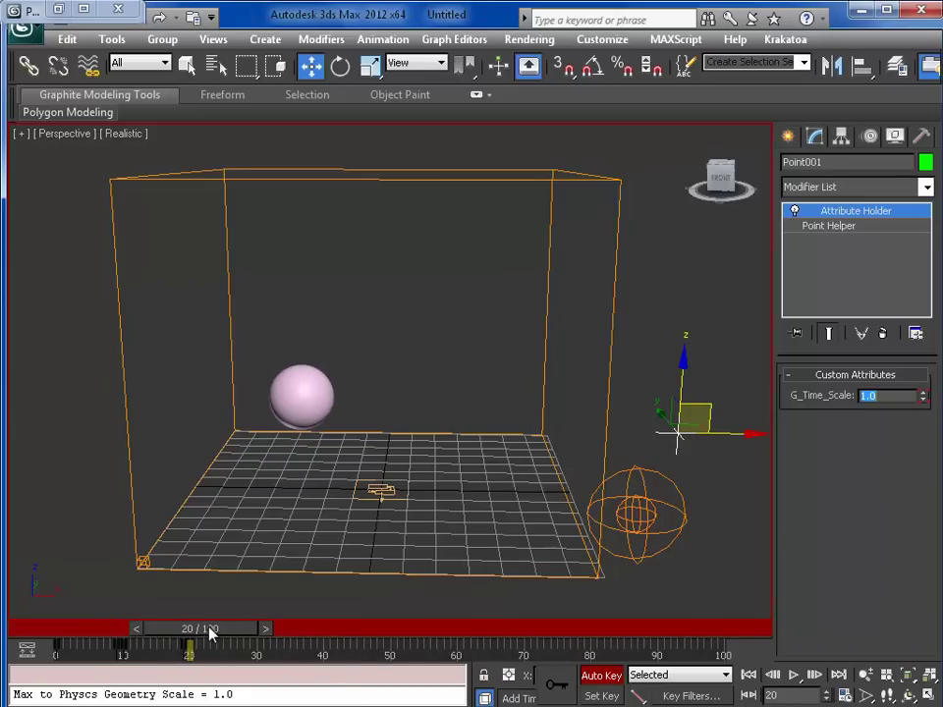
Step: Key Point001's G_Time_Scale at 2 on frame 27
{"action": "left_click_drag", "start_coordinate": [209, 633], "coordinate": [245, 631]}
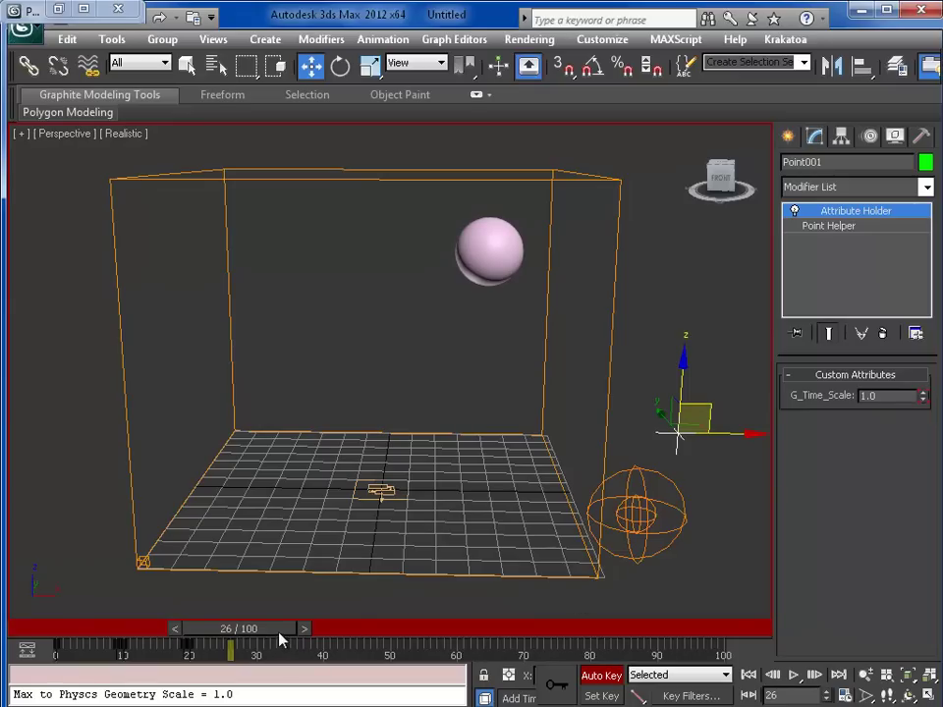
{"action": "left_click", "coordinate": [306, 630]}
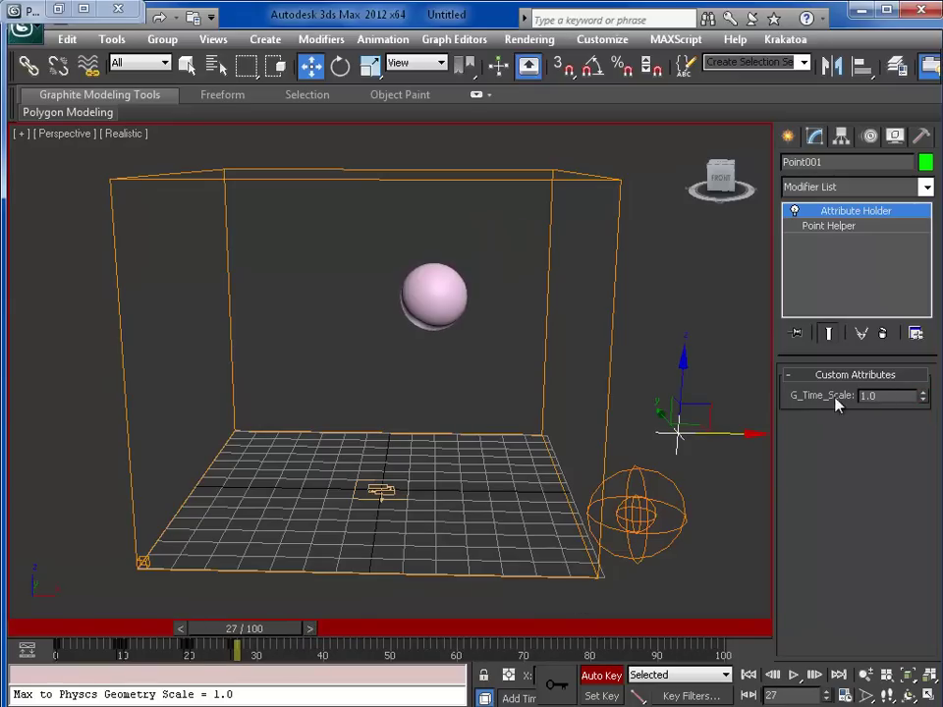
{"action": "double_click", "coordinate": [845, 396]}
{"action": "type", "text": "2"}
{"action": "key", "text": "Return"}
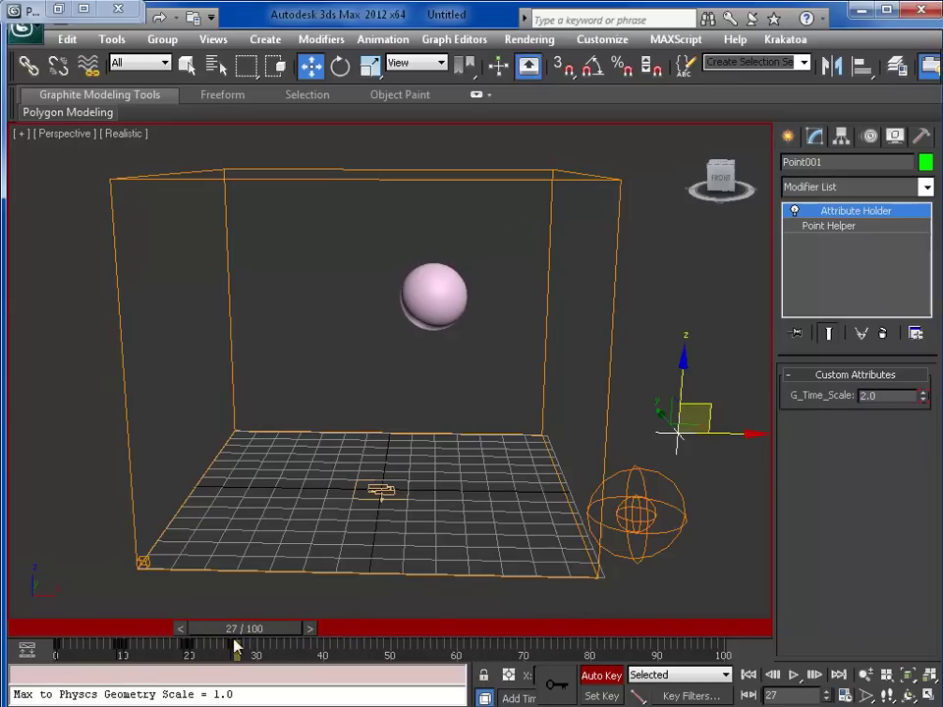
Step: Key Point001's G_Time_Scale at 2.0 on frame 36 and 1.0 on frame 37, and turn off Auto Key
{"action": "left_click_drag", "start_coordinate": [236, 646], "coordinate": [308, 637]}
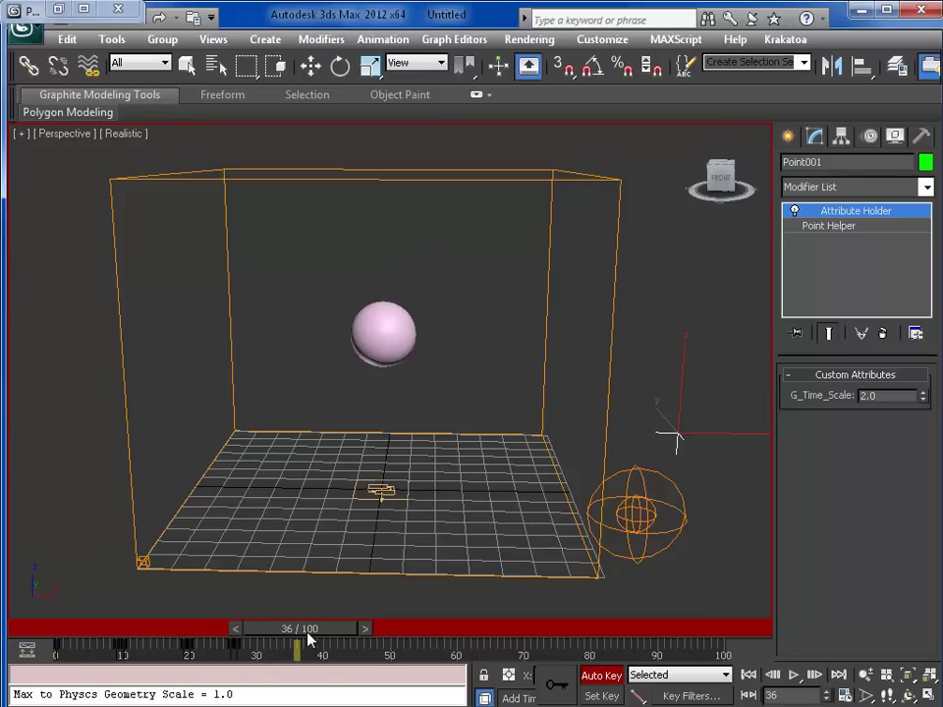
{"action": "left_click", "coordinate": [890, 394]}
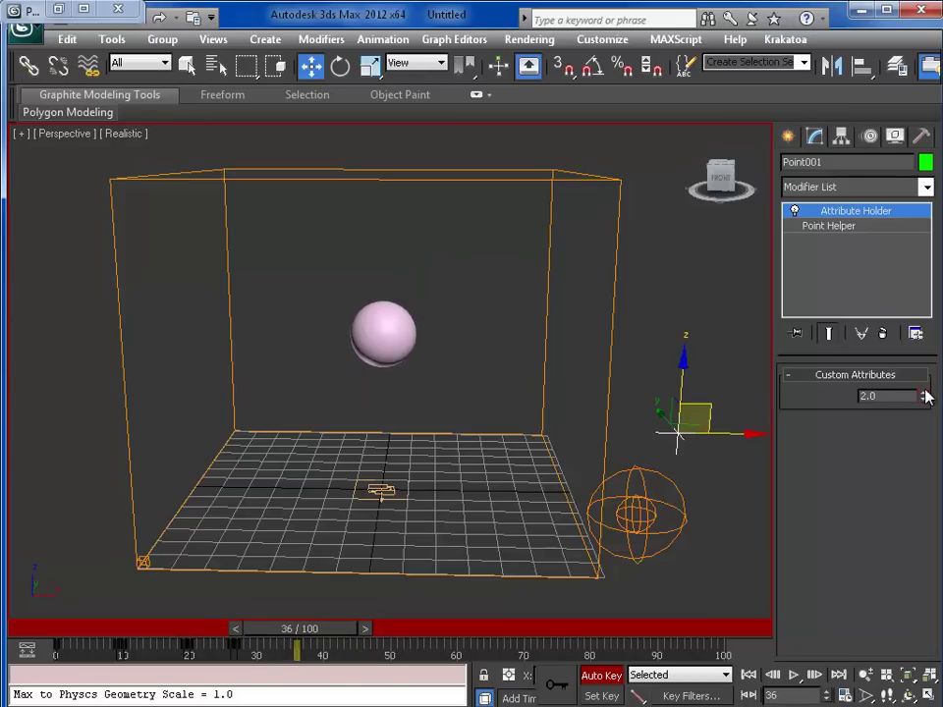
{"action": "left_click", "coordinate": [364, 634]}
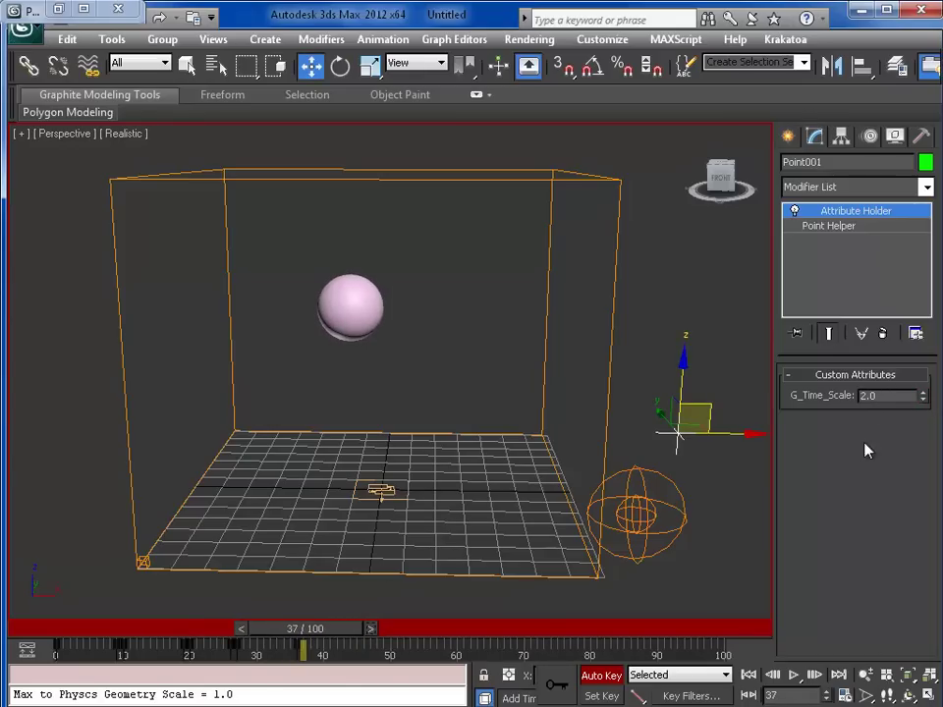
{"action": "double_click", "coordinate": [880, 397]}
{"action": "type", "text": "1.0"}
{"action": "key", "text": "Return"}
{"action": "key", "text": "n"}
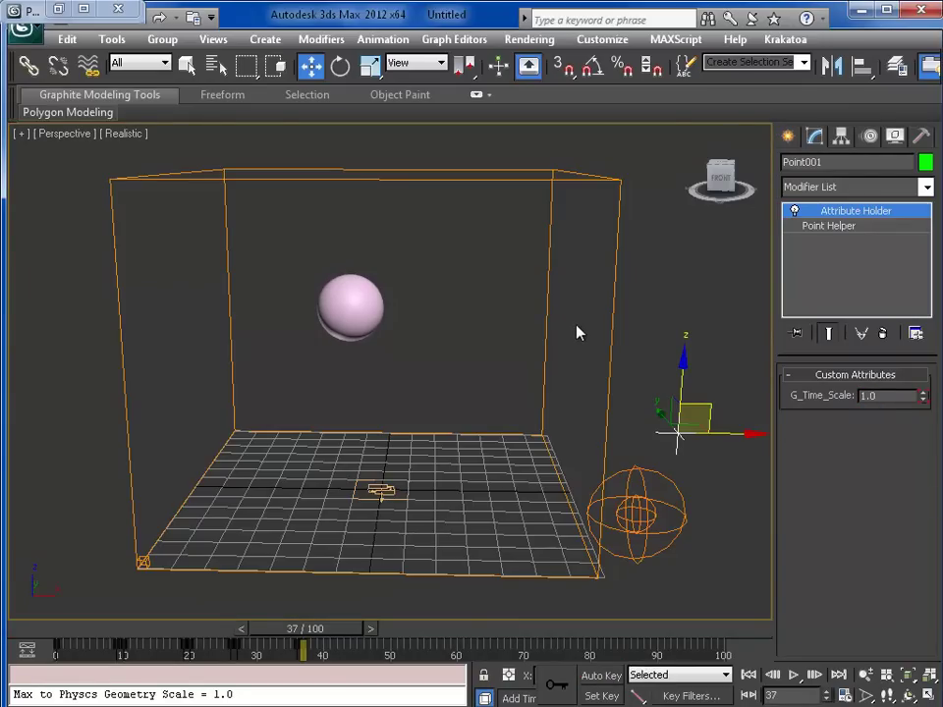
Step: Select the pink sphere and show its Radius parameter in Track View
{"action": "left_click", "coordinate": [339, 310]}
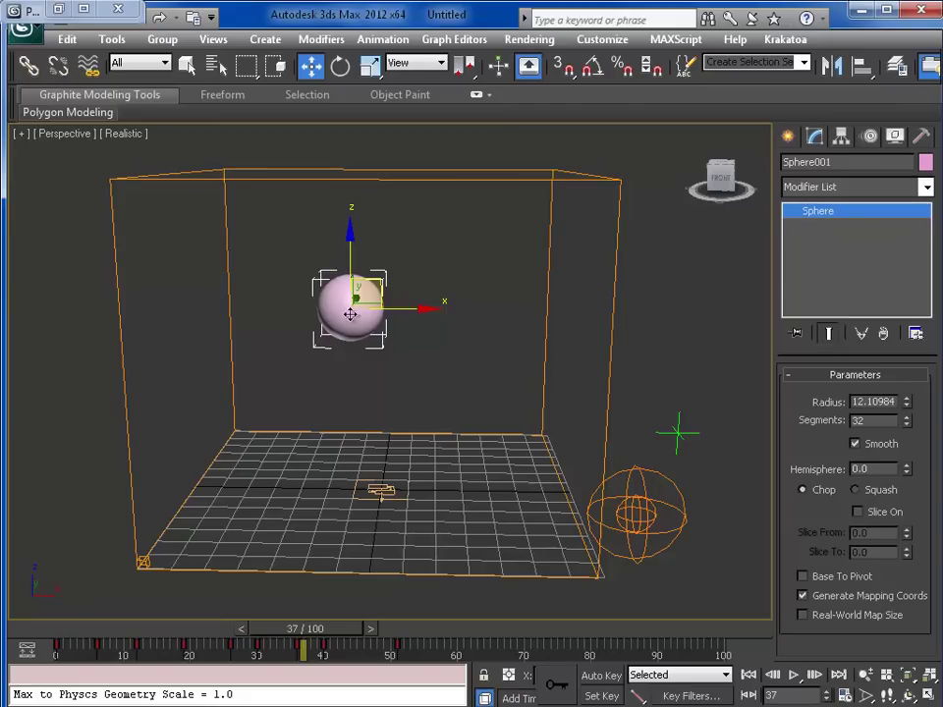
{"action": "mouse_move", "coordinate": [468, 300]}
{"action": "middle_mouse_down"}
{"action": "mouse_move", "coordinate": [492, 294]}
{"action": "mouse_move", "coordinate": [480, 294]}
{"action": "mouse_move", "coordinate": [484, 288]}
{"action": "middle_mouse_up"}
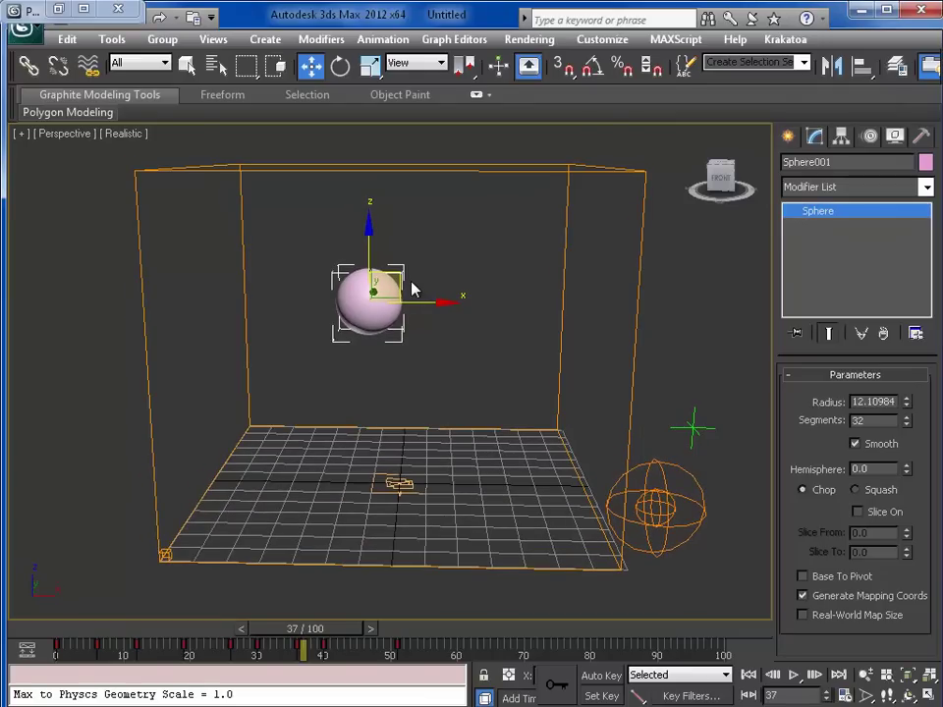
{"action": "middle_click_drag", "start_coordinate": [425, 284], "coordinate": [429, 286]}
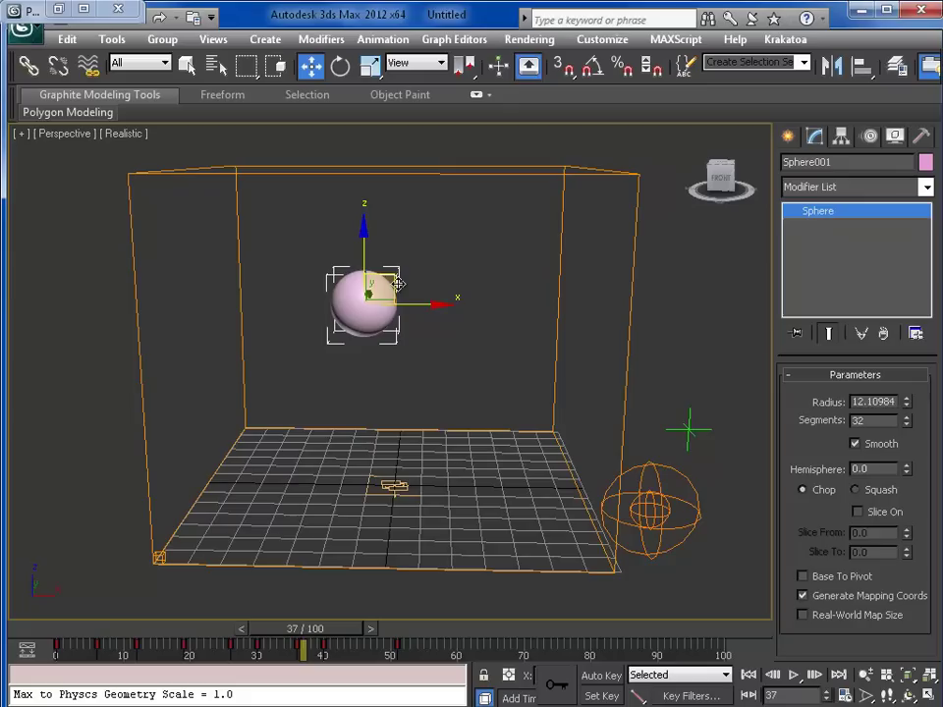
{"action": "middle_click_drag", "start_coordinate": [419, 287], "coordinate": [444, 279]}
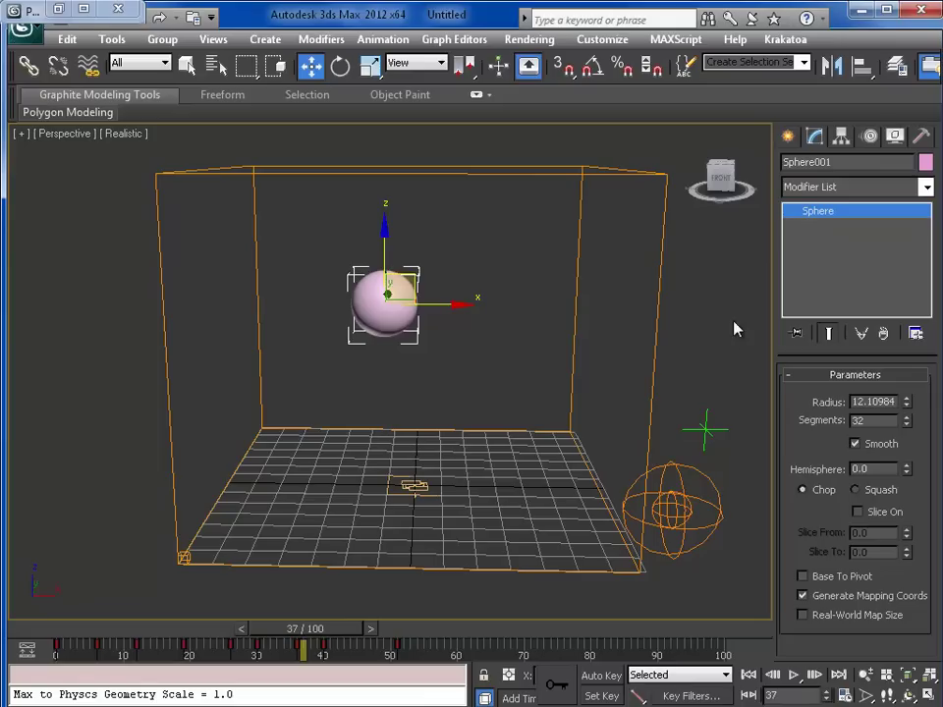
{"action": "right_click", "coordinate": [873, 404]}
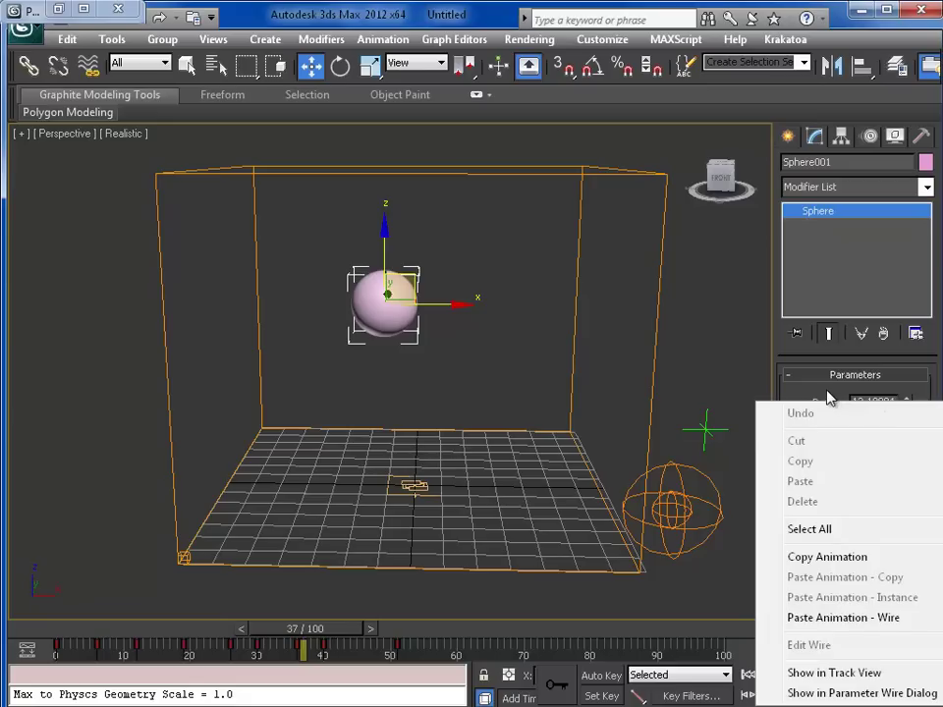
{"action": "left_click", "coordinate": [862, 674]}
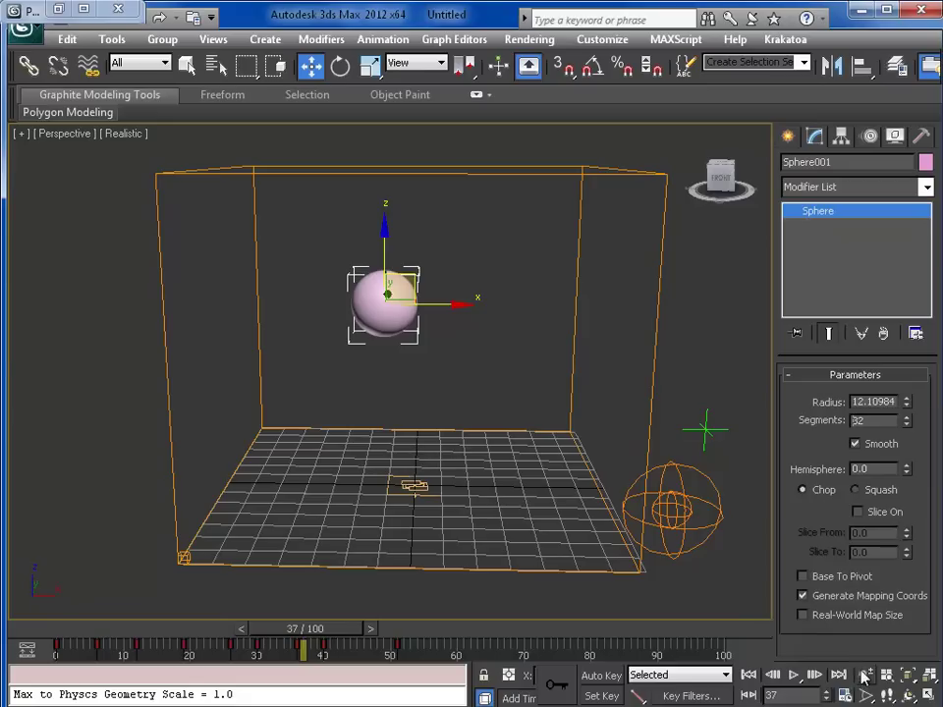
Step: Assign an AudioFloat controller to the sphere's Hemisphere track
{"action": "left_click", "coordinate": [209, 316]}
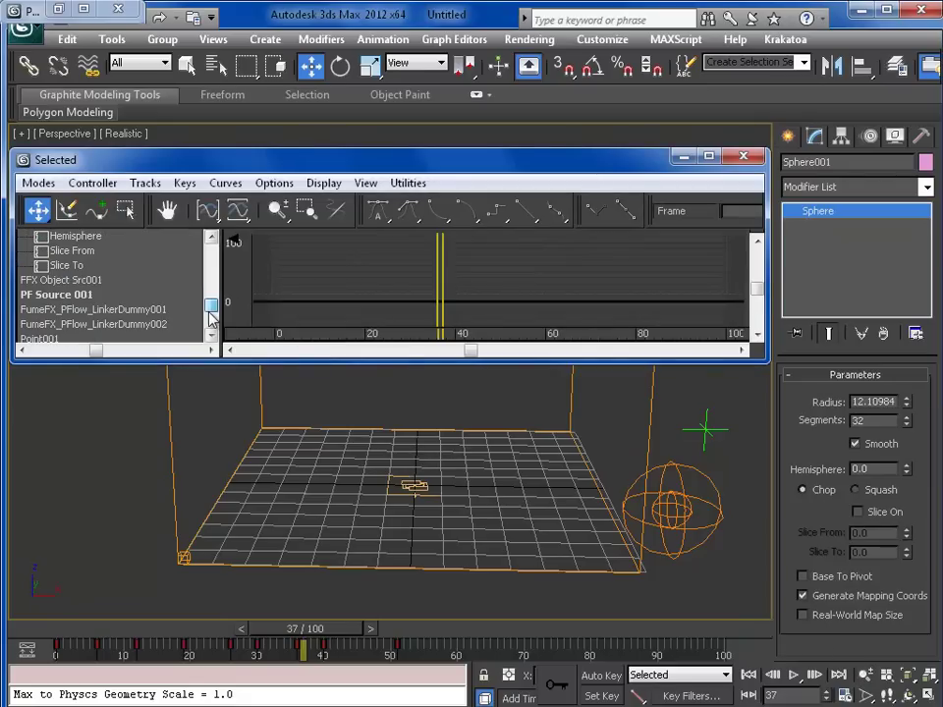
{"action": "scroll", "coordinate": [99, 284], "scroll_direction": "up", "scroll_amount": 1}
{"action": "left_click", "coordinate": [75, 253]}
{"action": "right_click", "coordinate": [74, 255]}
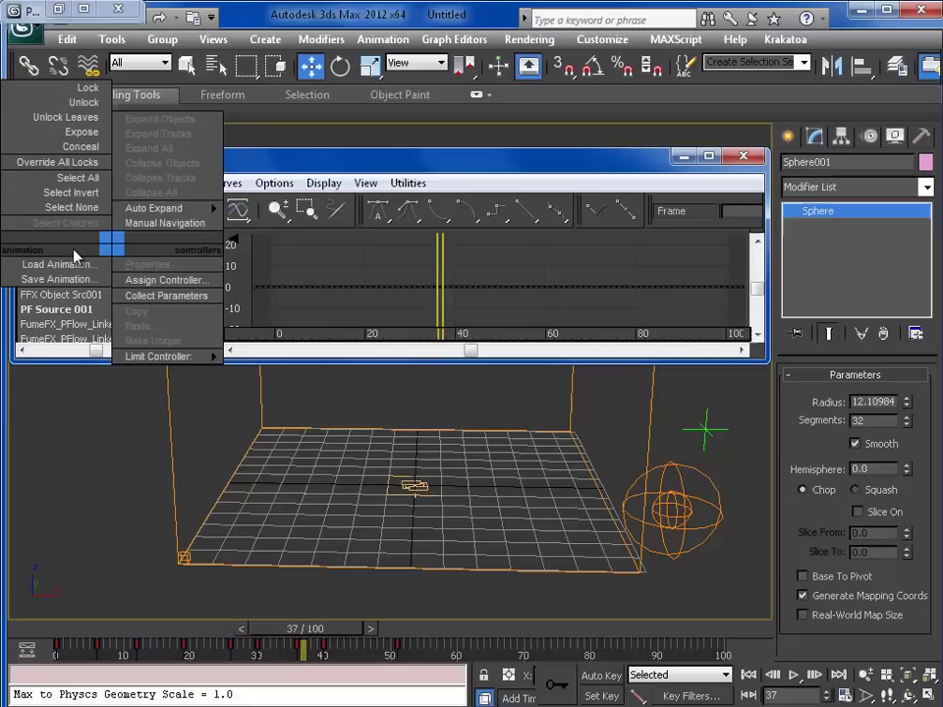
{"action": "left_click", "coordinate": [137, 280]}
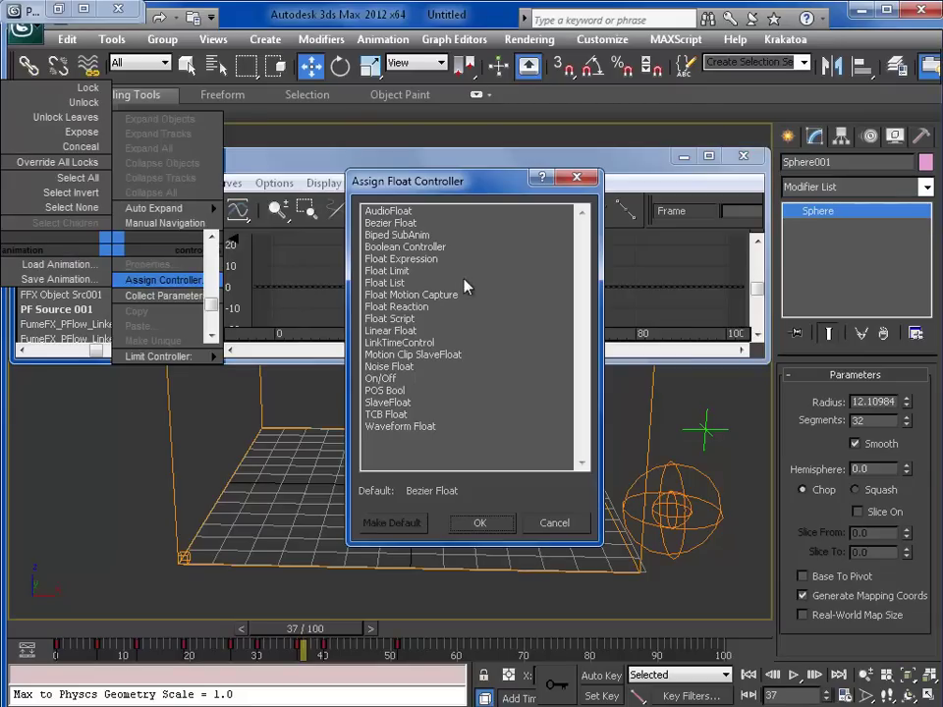
{"action": "double_click", "coordinate": [403, 212]}
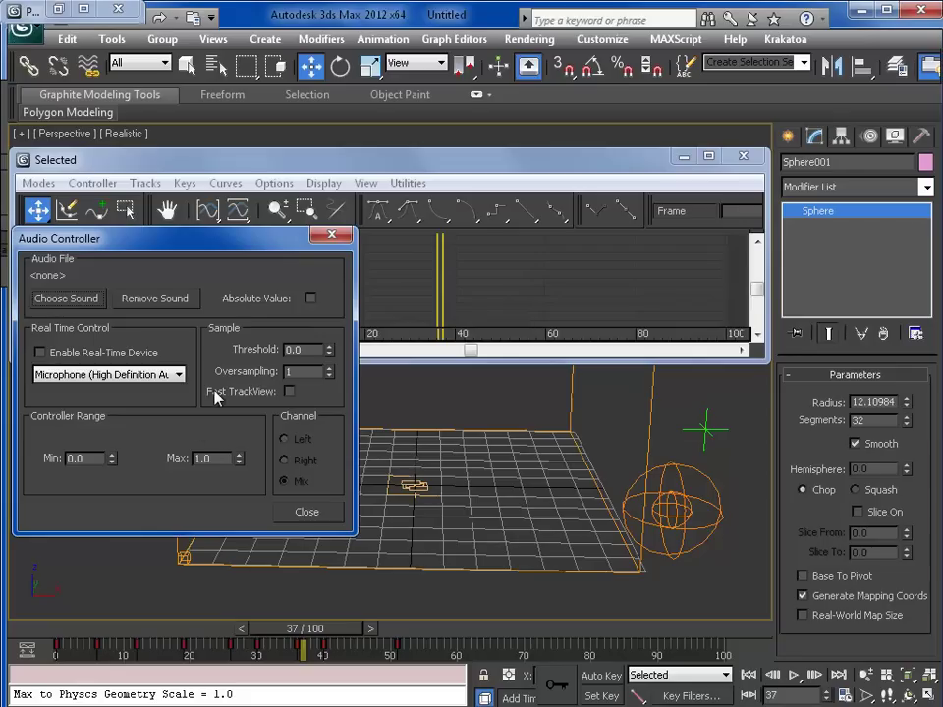
Step: Examine the Audio Controller's Max range value and select the Point001 helper to look at its G_Time_Scale
{"action": "double_click", "coordinate": [223, 460]}
{"action": "left_click", "coordinate": [216, 461]}
{"action": "left_click_drag", "start_coordinate": [226, 459], "coordinate": [174, 464]}
{"action": "left_click", "coordinate": [223, 458]}
{"action": "right_click", "coordinate": [216, 459]}
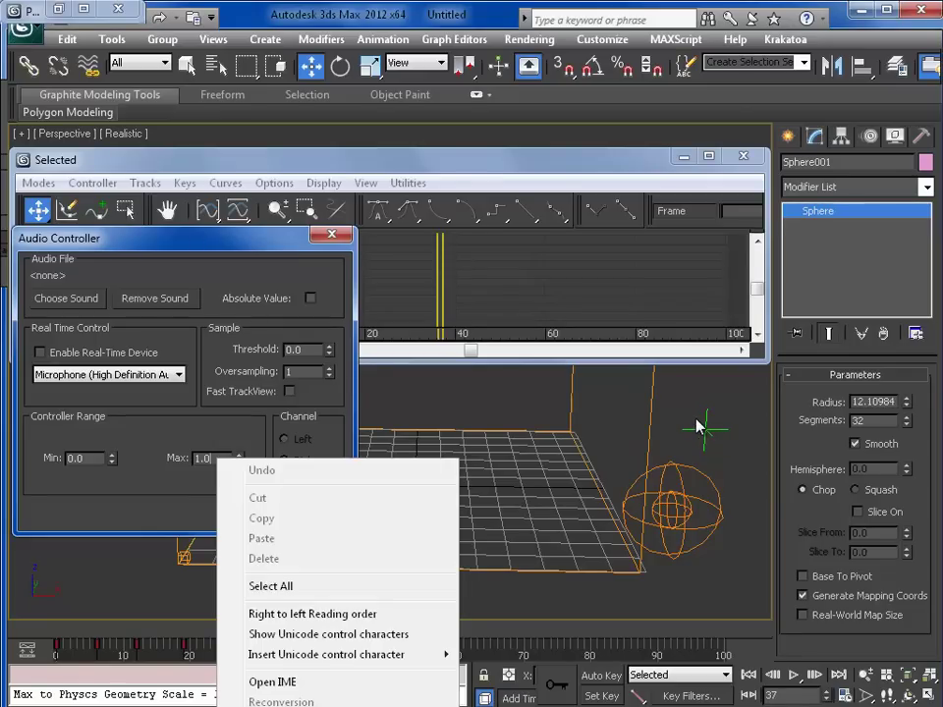
{"action": "left_click", "coordinate": [707, 433]}
{"action": "left_click", "coordinate": [705, 430]}
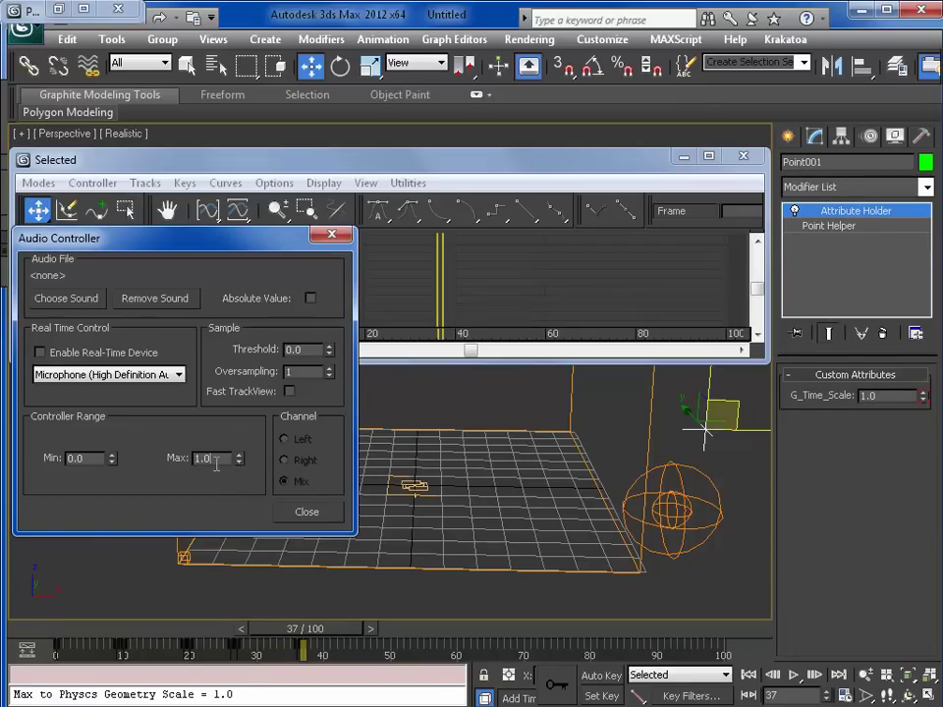
Step: Check the Max and Min range values, close the Audio Controller dialog and minimize the Track View window
{"action": "left_click_drag", "start_coordinate": [217, 464], "coordinate": [184, 474]}
{"action": "double_click", "coordinate": [73, 457]}
{"action": "left_click", "coordinate": [330, 236]}
{"action": "middle_click_drag", "start_coordinate": [747, 491], "coordinate": [718, 509]}
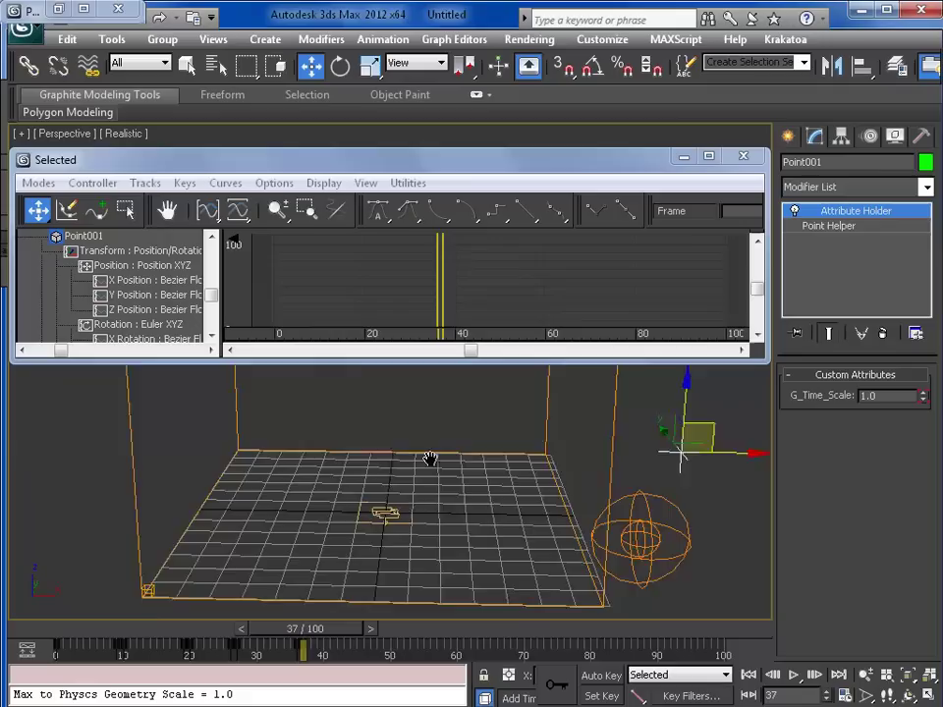
{"action": "middle_click_drag", "start_coordinate": [429, 458], "coordinate": [411, 506]}
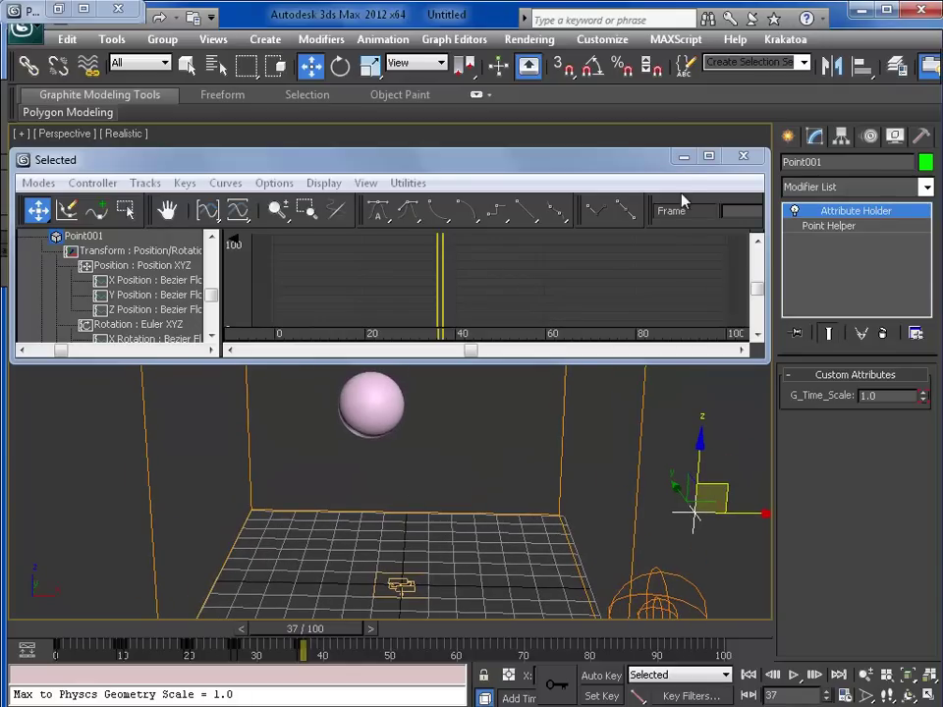
{"action": "left_click", "coordinate": [683, 158]}
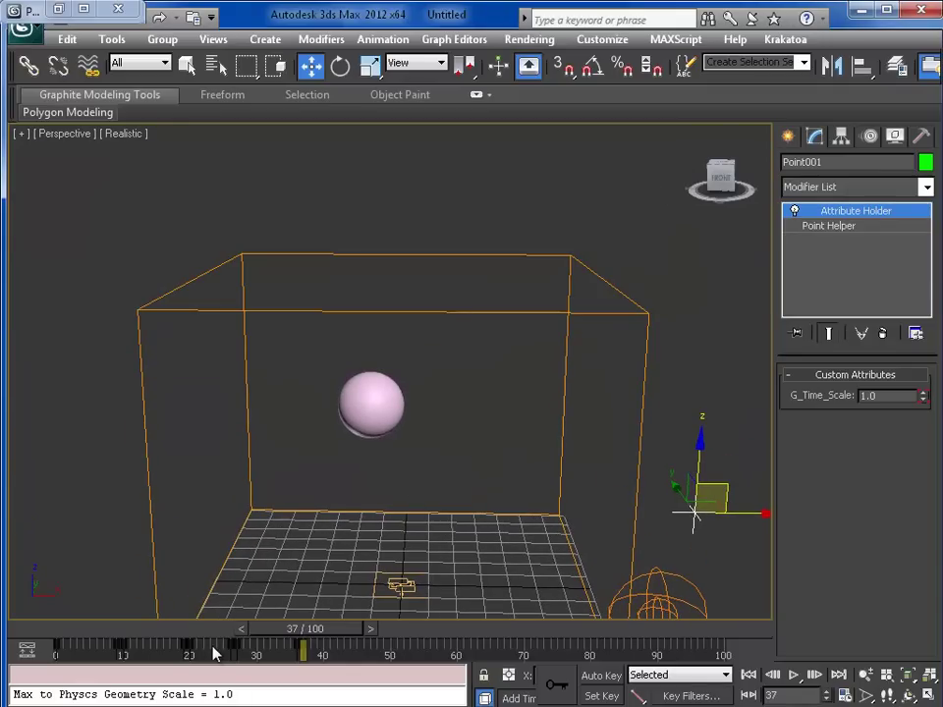
Step: Select the sphere and its position keys from about frame 26 onward, and inspect the motion curves in the Curve Editor
{"action": "left_click", "coordinate": [350, 399]}
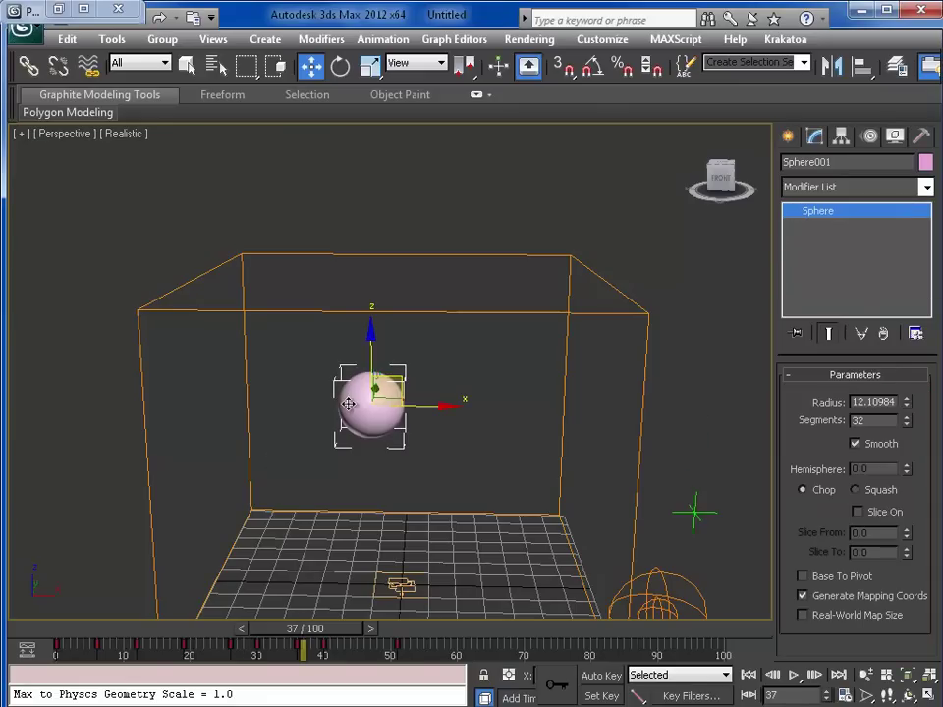
{"action": "left_click_drag", "start_coordinate": [410, 644], "coordinate": [232, 645]}
{"action": "left_click", "coordinate": [450, 39]}
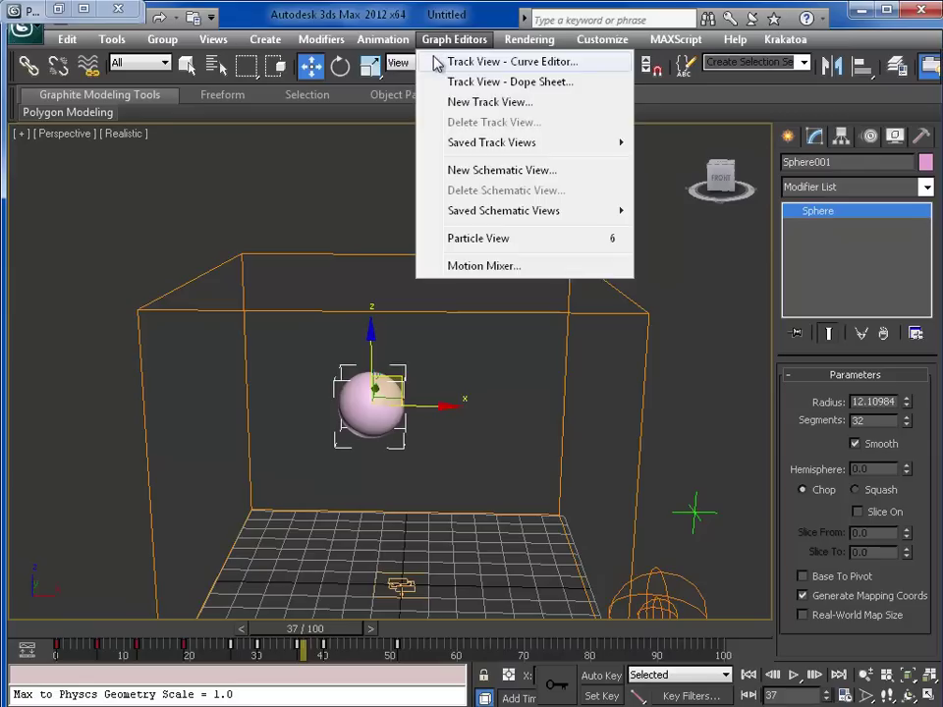
{"action": "left_click", "coordinate": [442, 61]}
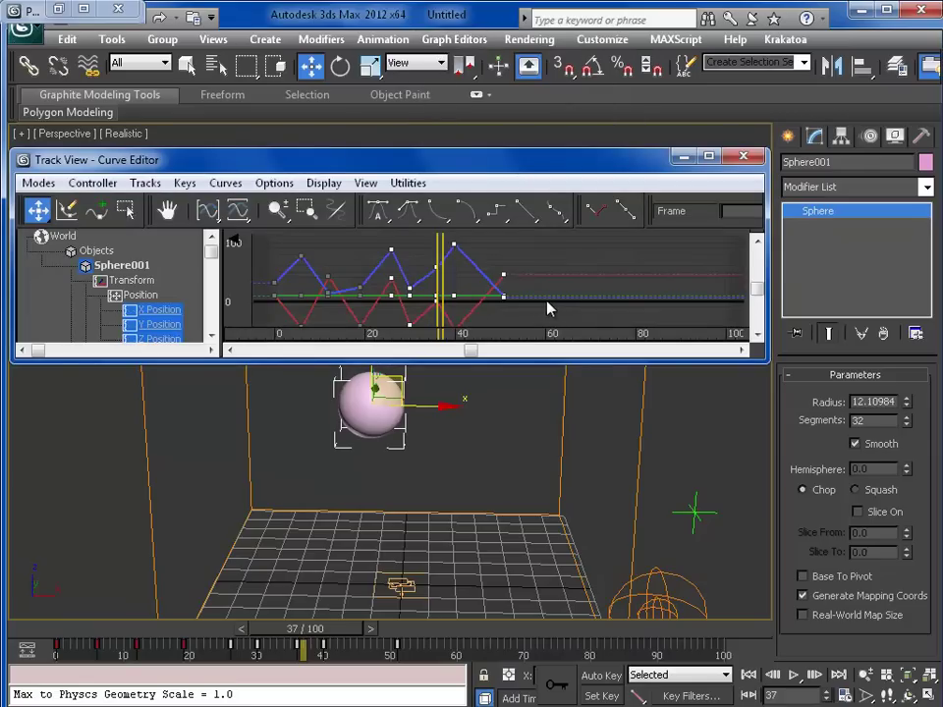
{"action": "middle_click_drag", "start_coordinate": [550, 309], "coordinate": [555, 282]}
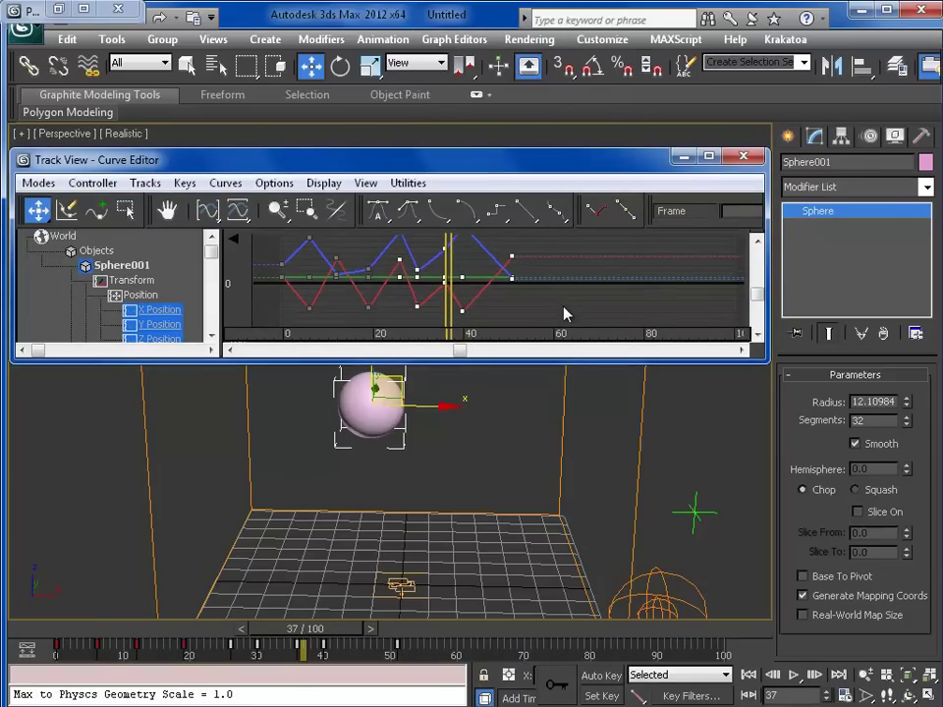
{"action": "left_click_drag", "start_coordinate": [560, 315], "coordinate": [398, 250]}
{"action": "left_click", "coordinate": [744, 157]}
Step: Select the FumeFX container, open its FumeFX UI and start the default simulation
{"action": "middle_click_drag", "start_coordinate": [553, 472], "coordinate": [585, 450], "text": "alt"}
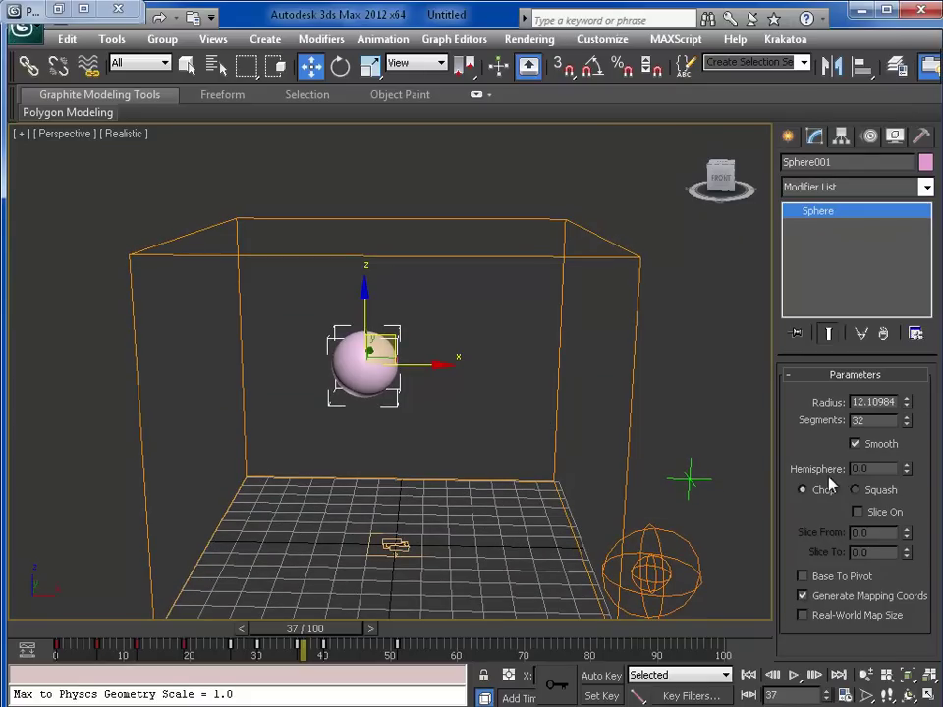
{"action": "left_click", "coordinate": [547, 220]}
{"action": "left_click", "coordinate": [836, 400]}
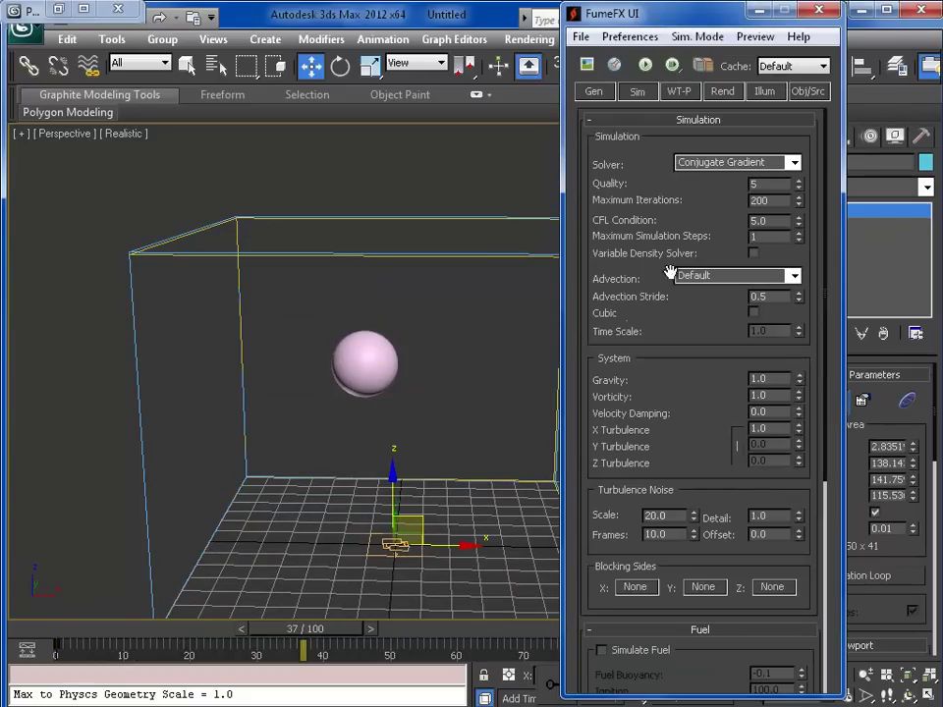
{"action": "left_click", "coordinate": [645, 65]}
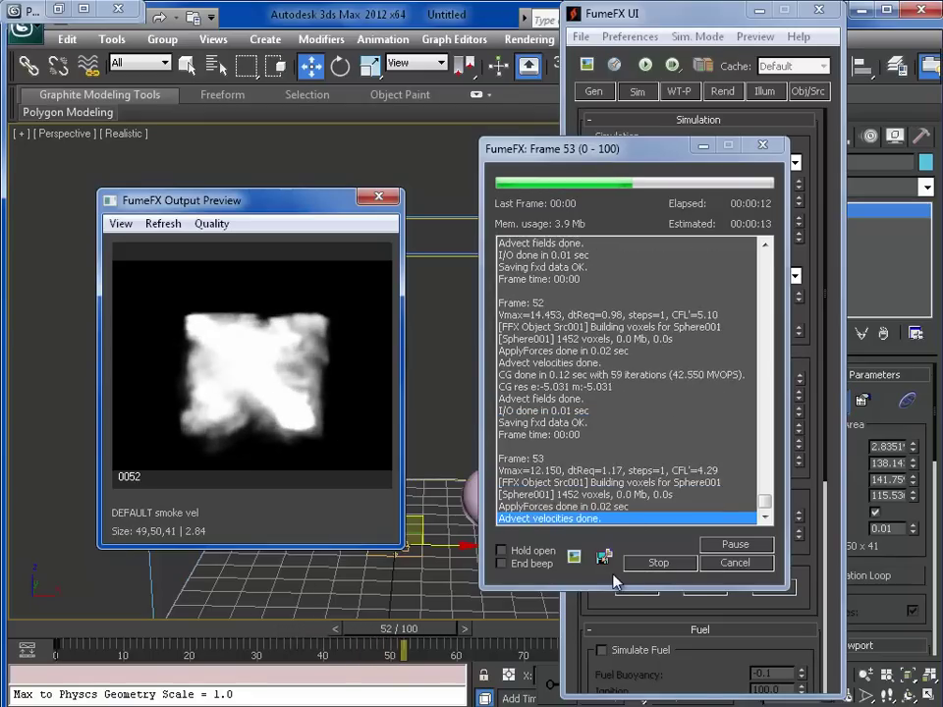
Step: Stop the running FumeFX simulation at about frame 59, close its output preview and minimize the FumeFX UI
{"action": "left_click", "coordinate": [651, 582]}
{"action": "left_click", "coordinate": [654, 564]}
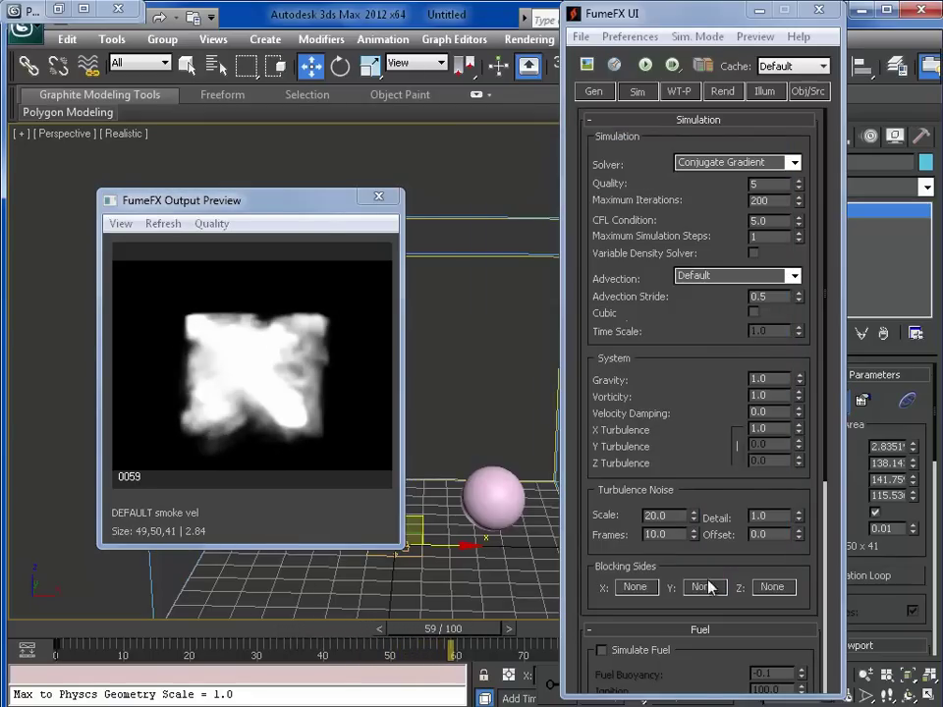
{"action": "left_click", "coordinate": [378, 197]}
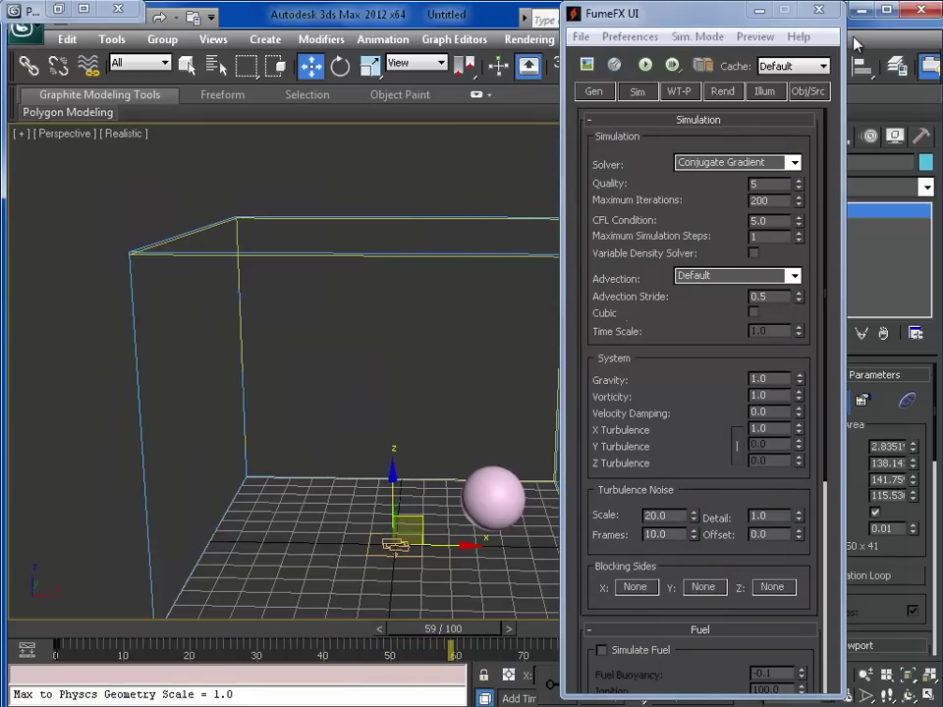
{"action": "left_click", "coordinate": [759, 12]}
{"action": "middle_click_drag", "start_coordinate": [558, 370], "coordinate": [487, 410]}
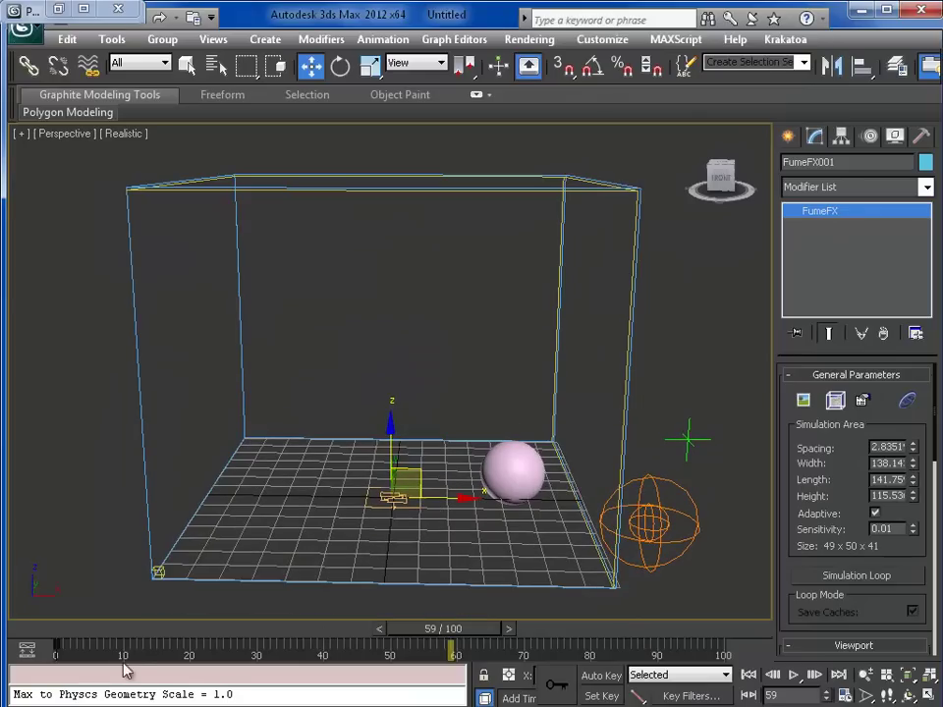
Step: Turn PF Source 001 back on in Particle View and minimize the Particle View window
{"action": "key", "text": "6"}
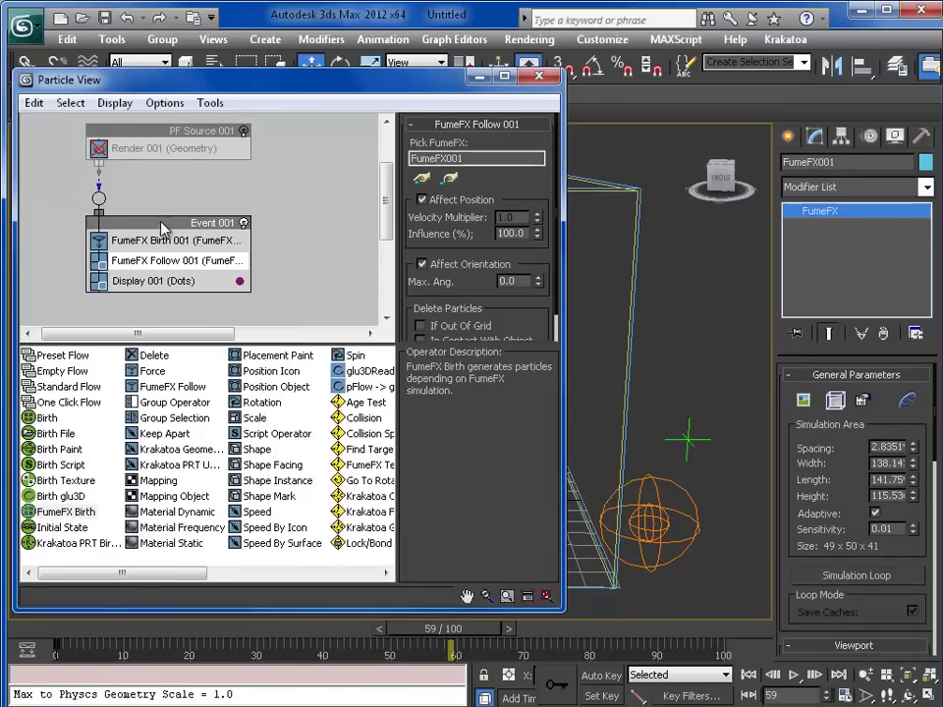
{"action": "right_click", "coordinate": [135, 122]}
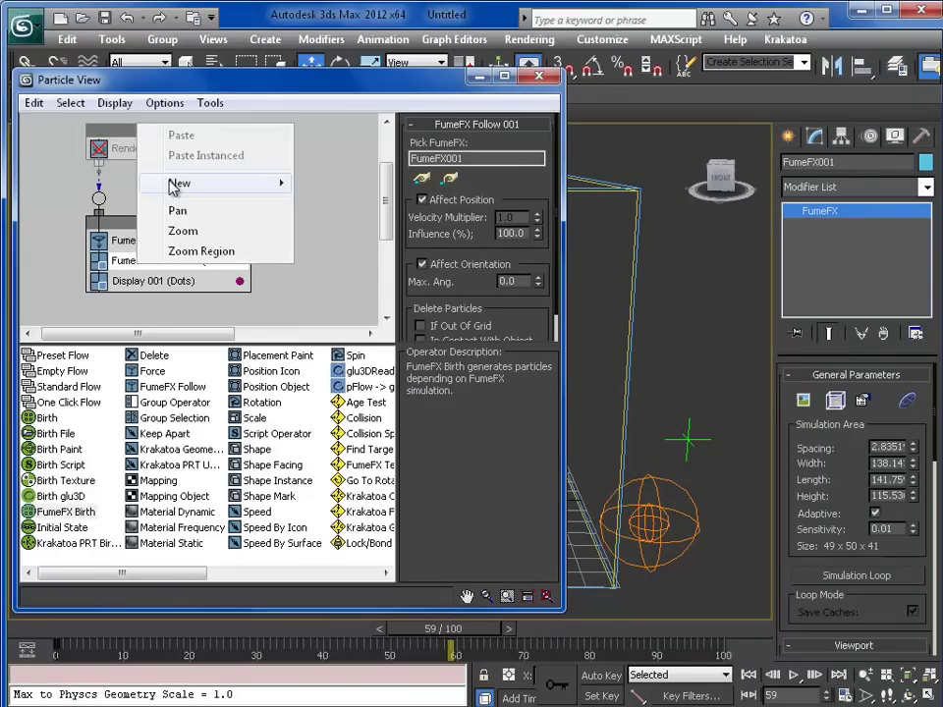
{"action": "right_click", "coordinate": [131, 128]}
{"action": "left_click", "coordinate": [558, 81]}
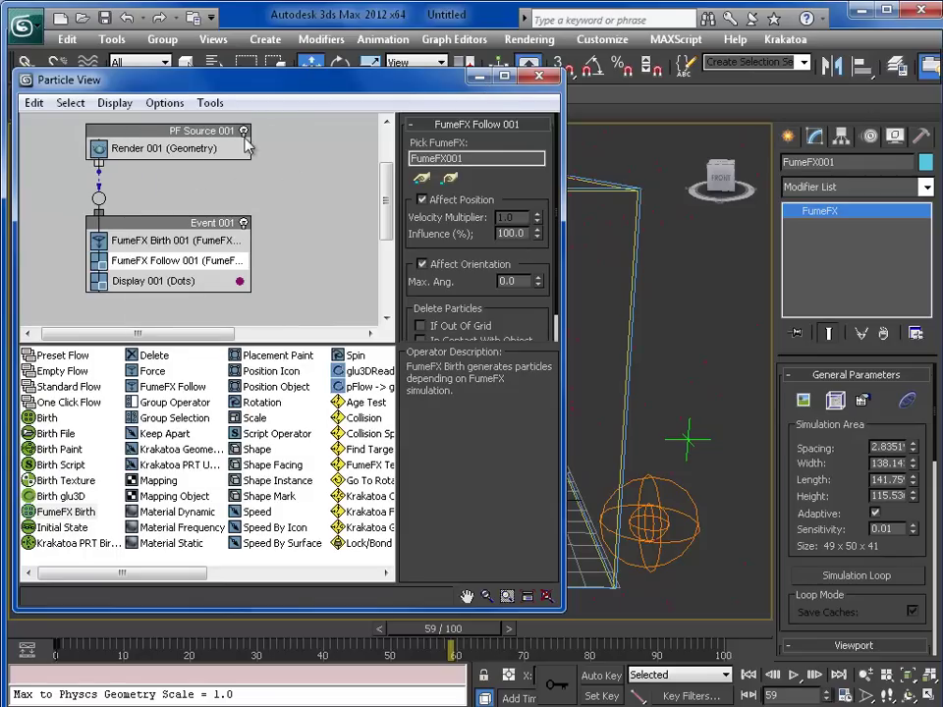
{"action": "left_click", "coordinate": [478, 77]}
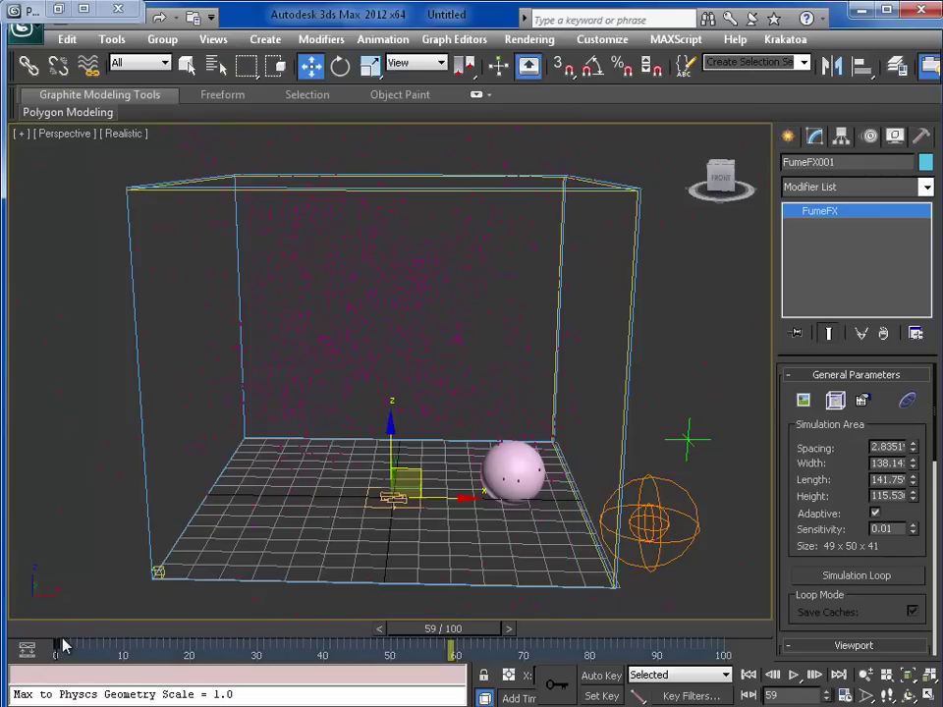
Step: Scrub the animation from the start to frame 84 to examine how the particles move in and around the FumeFX container
{"action": "left_click_drag", "start_coordinate": [63, 634], "coordinate": [579, 630]}
{"action": "key", "text": "w"}
{"action": "middle_click_drag", "start_coordinate": [563, 547], "coordinate": [538, 561]}
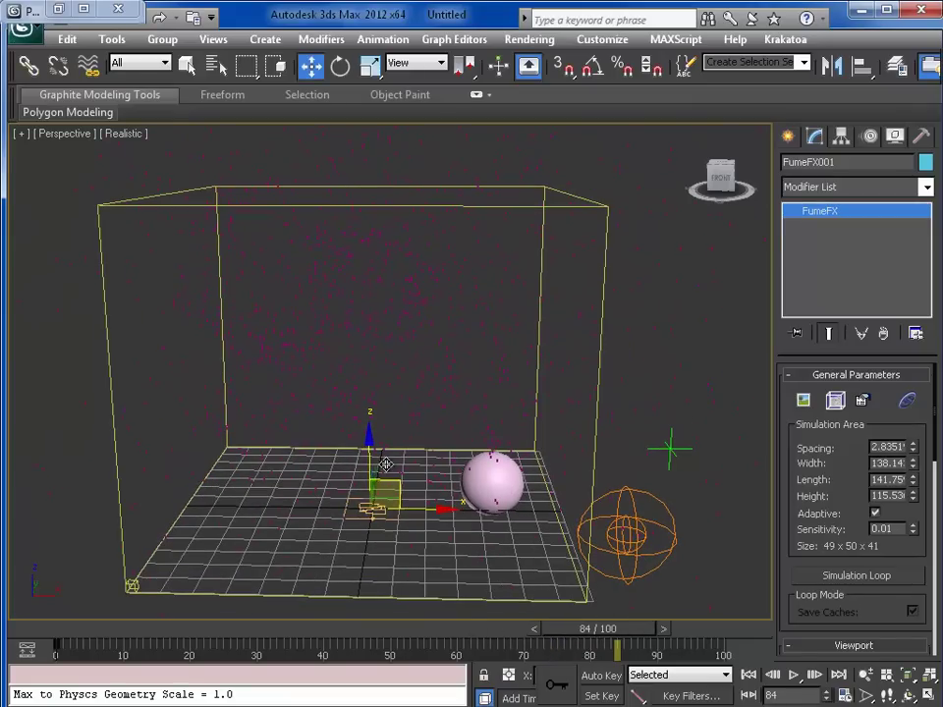
{"action": "scroll", "coordinate": [330, 468], "scroll_direction": "down", "scroll_amount": 3}
Step: Make the FumeFX Follow 001 operator delete particles If Out Of Grid, and minimize Particle View
{"action": "key", "text": "6"}
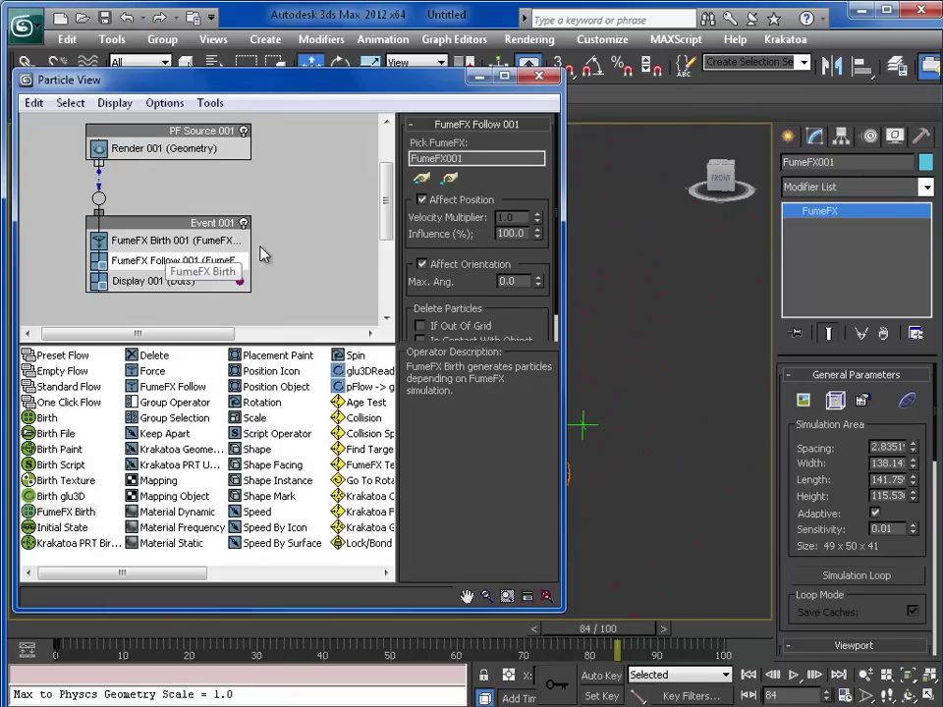
{"action": "scroll", "coordinate": [452, 287], "scroll_direction": "down", "scroll_amount": 1}
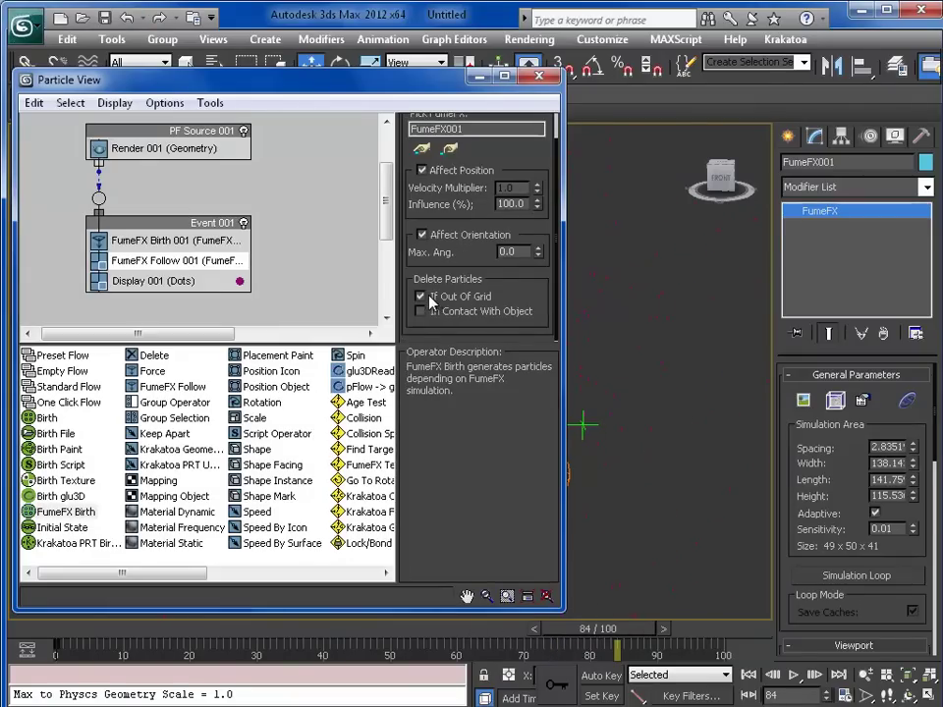
{"action": "left_click", "coordinate": [500, 79]}
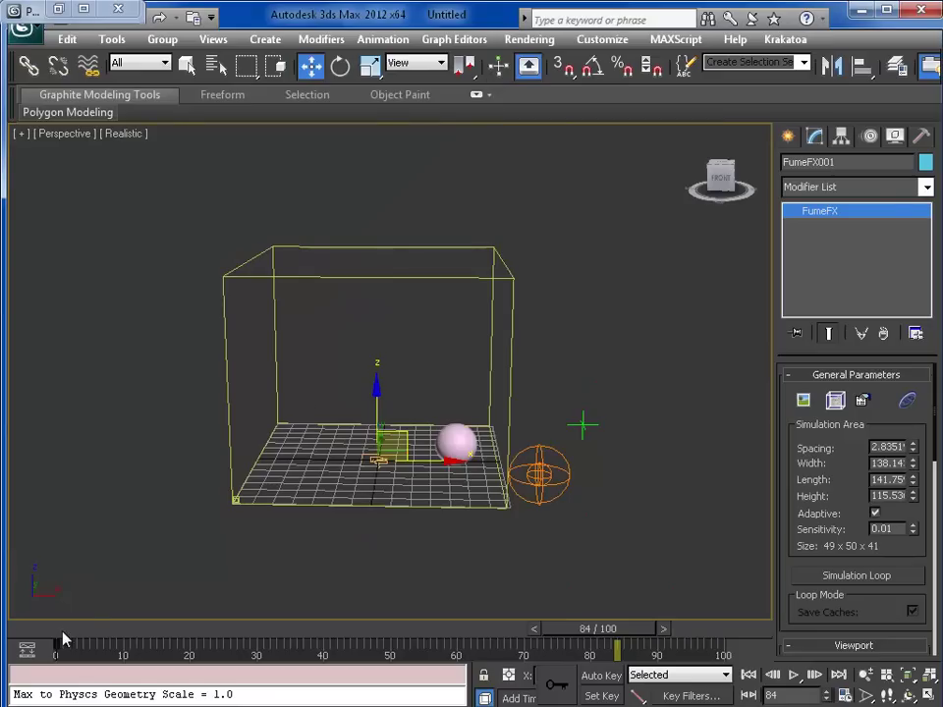
Step: Scrub the animation from the start to frame 67 to check the particles with out-of-grid deletion enabled
{"action": "left_click_drag", "start_coordinate": [62, 639], "coordinate": [482, 628]}
{"action": "key", "text": "w"}
{"action": "mouse_move", "coordinate": [470, 481]}
{"action": "middle_mouse_down"}
{"action": "mouse_move", "coordinate": [490, 492]}
{"action": "mouse_move", "coordinate": [473, 475]}
{"action": "middle_mouse_up"}
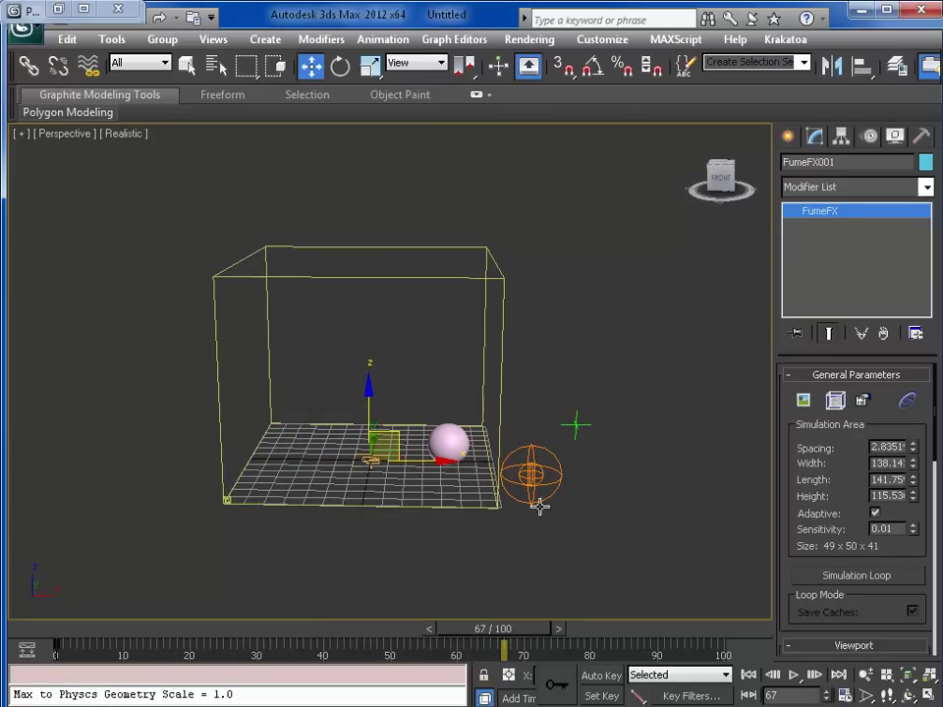
{"action": "middle_click_drag", "start_coordinate": [538, 506], "coordinate": [554, 502]}
{"action": "middle_click_drag", "start_coordinate": [695, 535], "coordinate": [685, 518]}
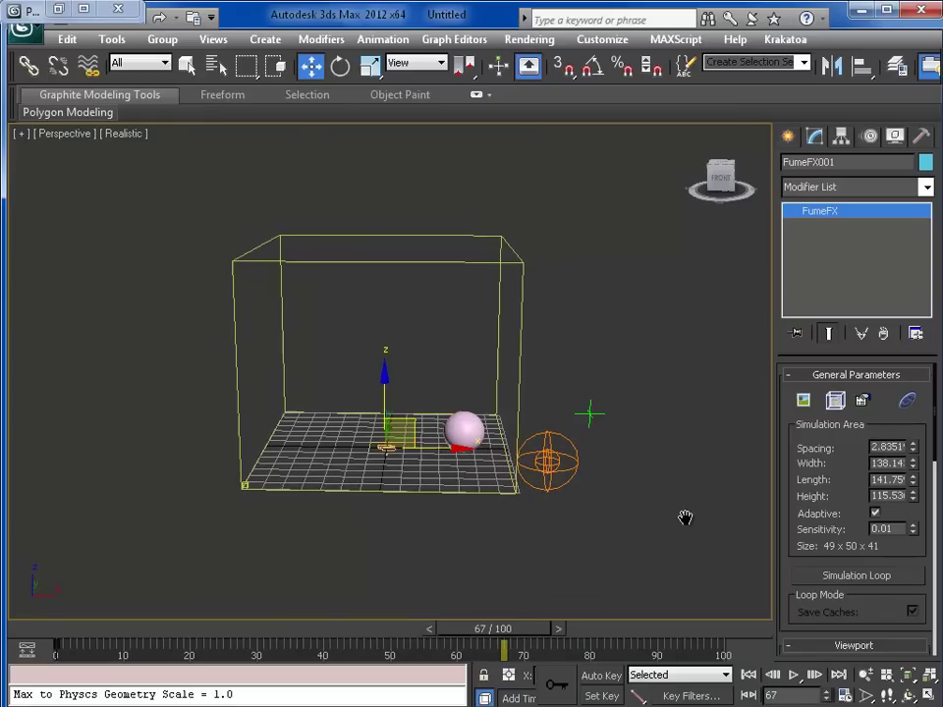